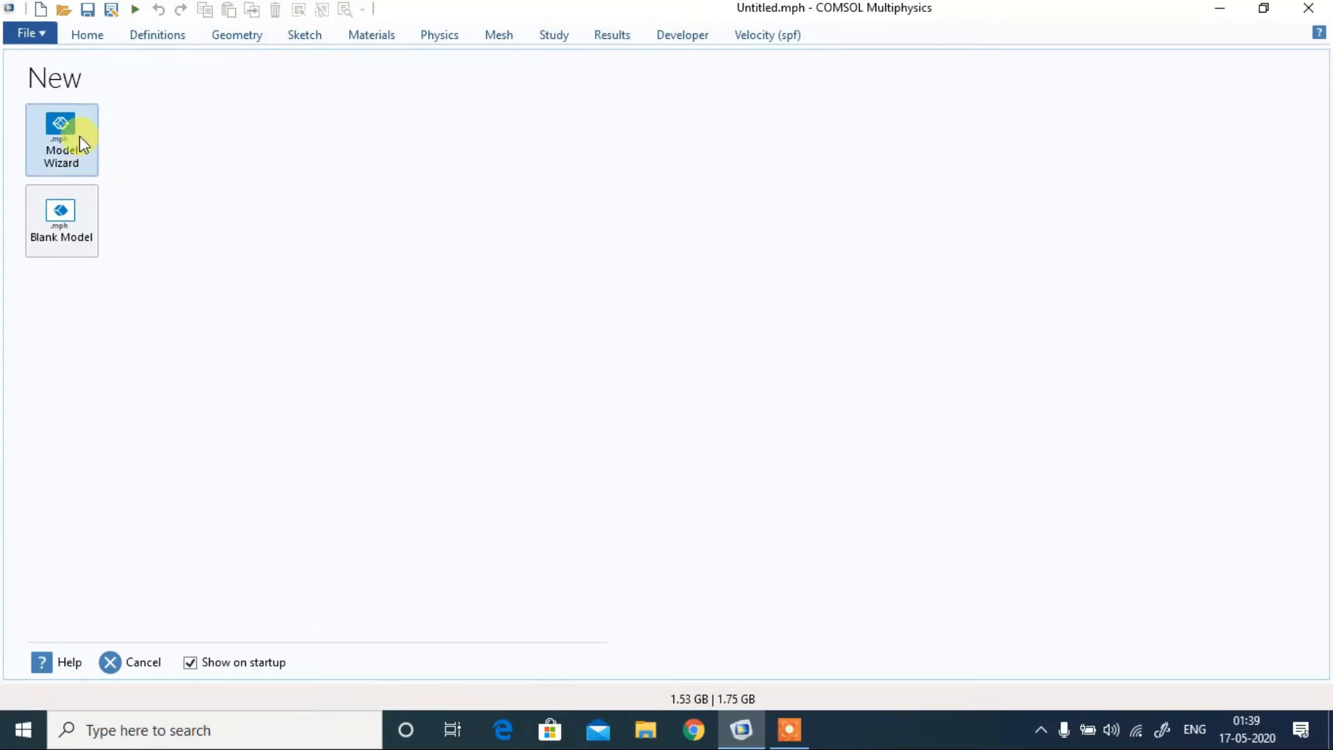
# - Create a 2D model with the Model Wizard and add the single-phase Turbulent Flow, k-ε (spf) physics interface
pyautogui.click(61, 142)
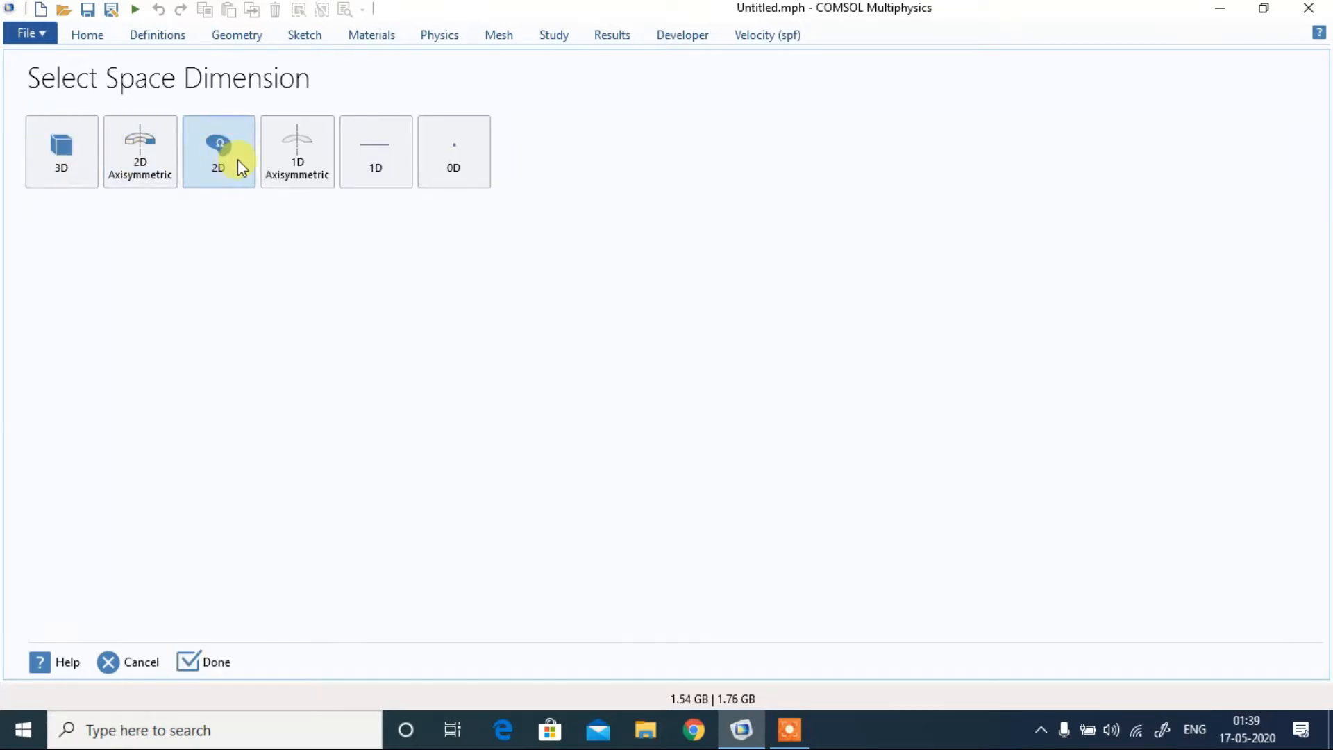
pyautogui.click(238, 161)
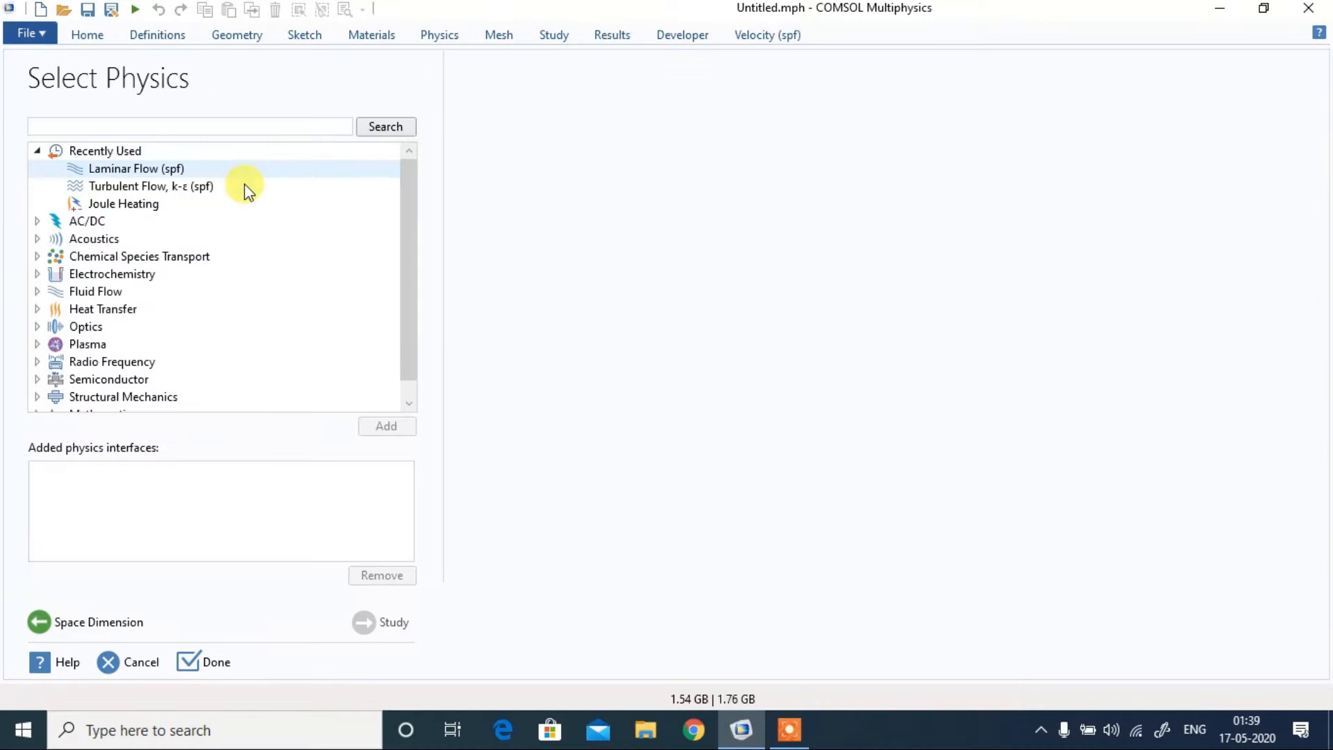
pyautogui.click(191, 184)
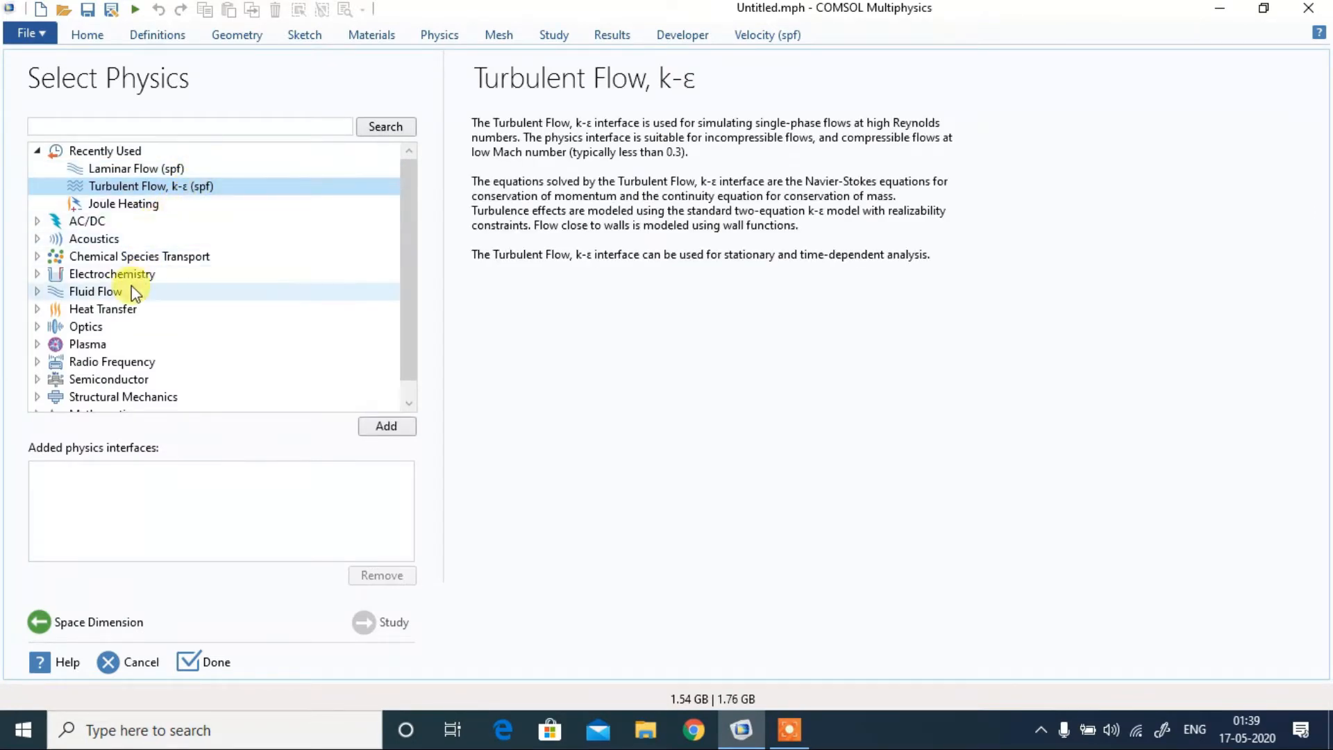
pyautogui.click(37, 291)
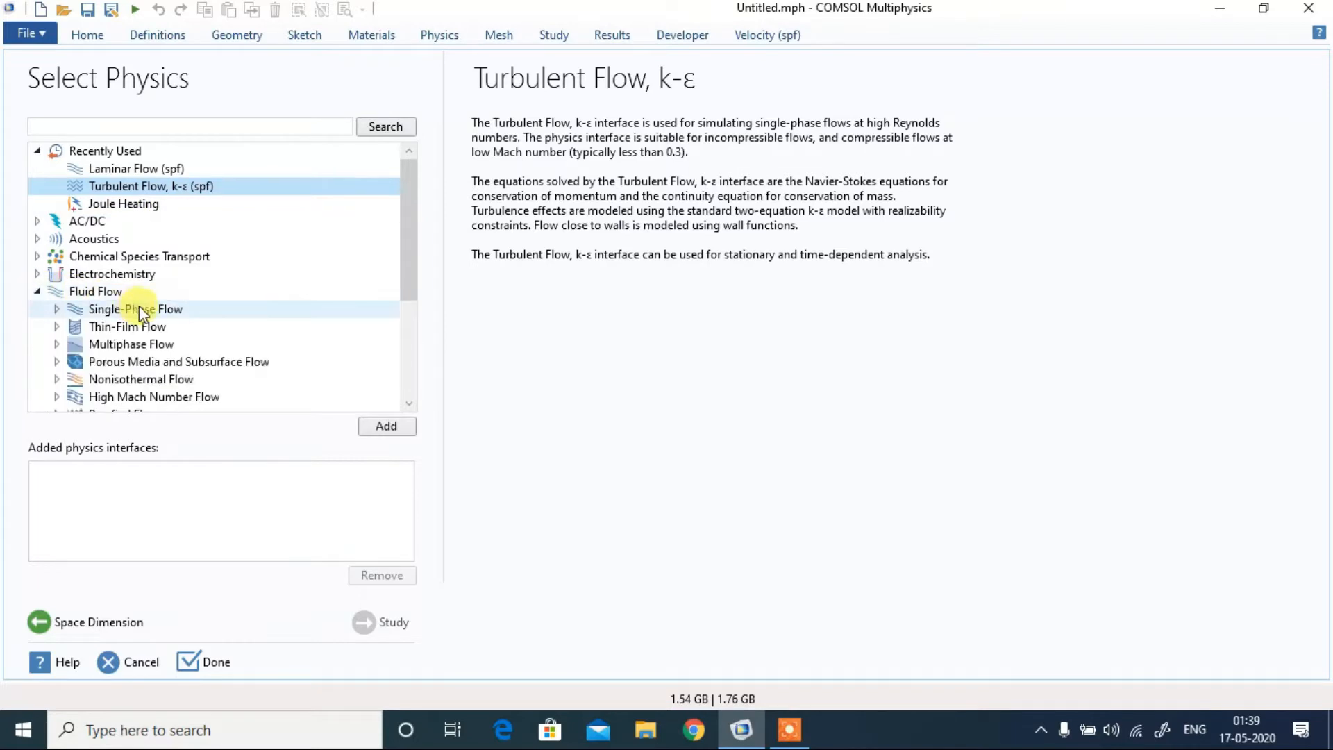
pyautogui.click(56, 308)
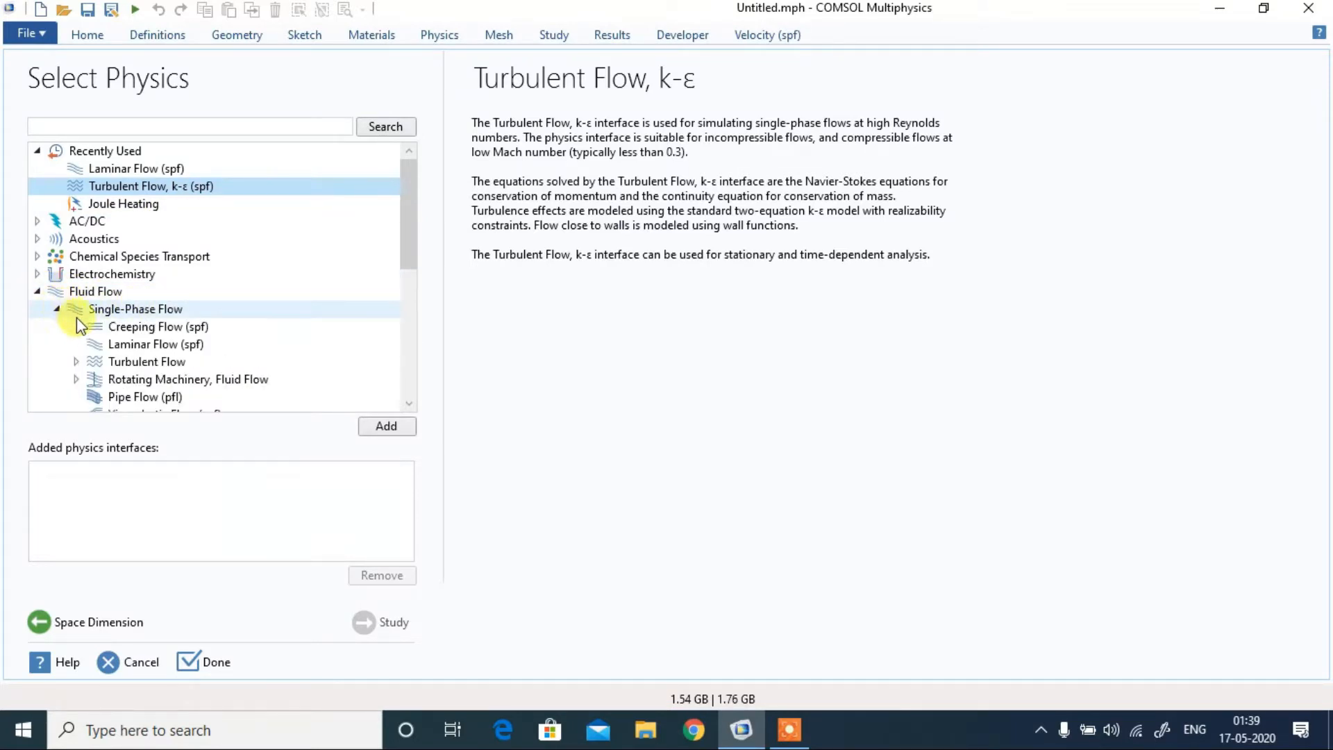
pyautogui.click(104, 343)
pyautogui.click(99, 361)
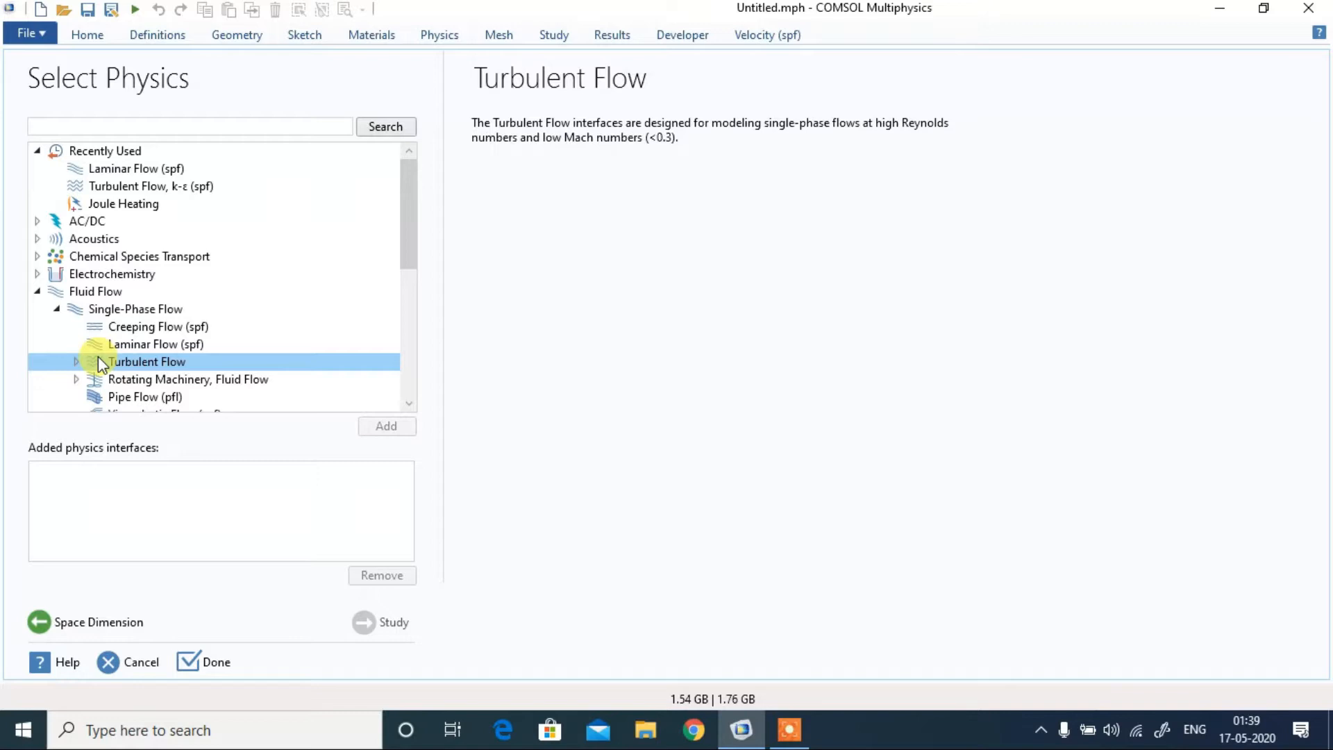
pyautogui.click(76, 361)
pyautogui.moveTo(399, 244); pyautogui.dragTo(410, 294)
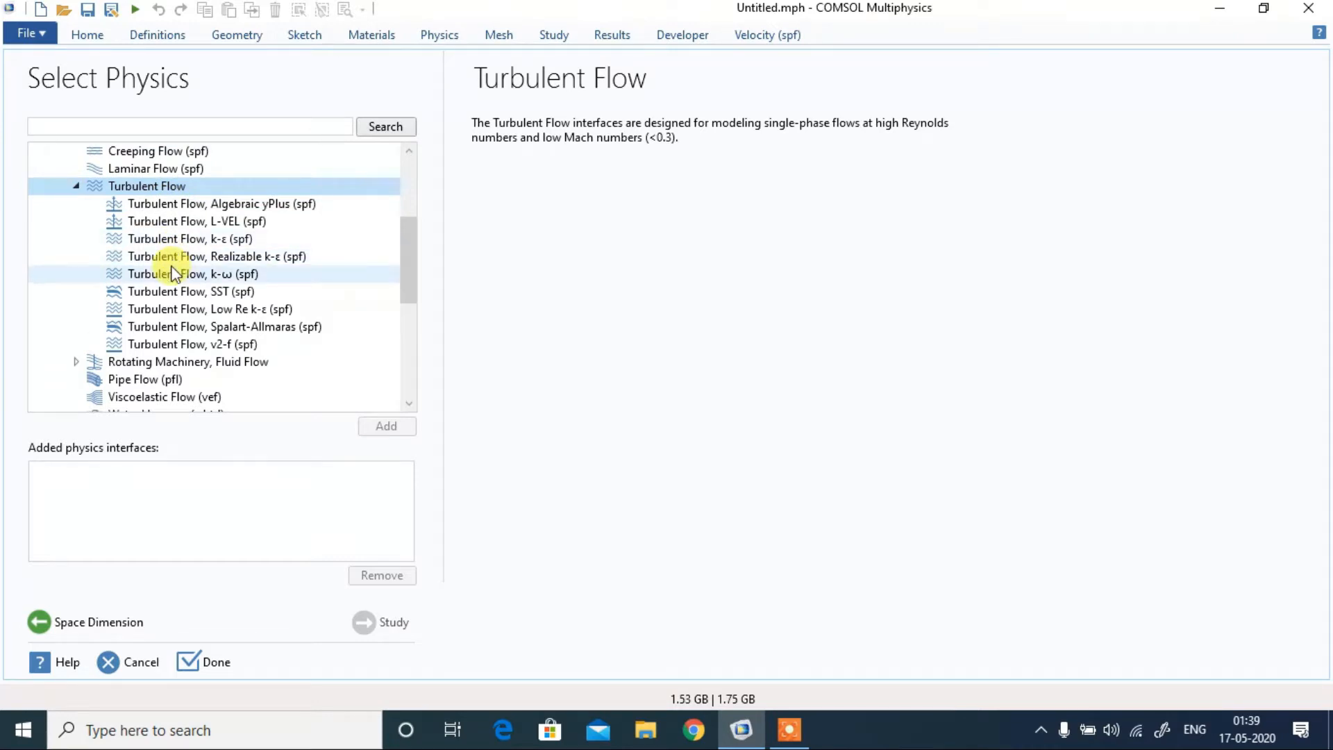
pyautogui.click(186, 240)
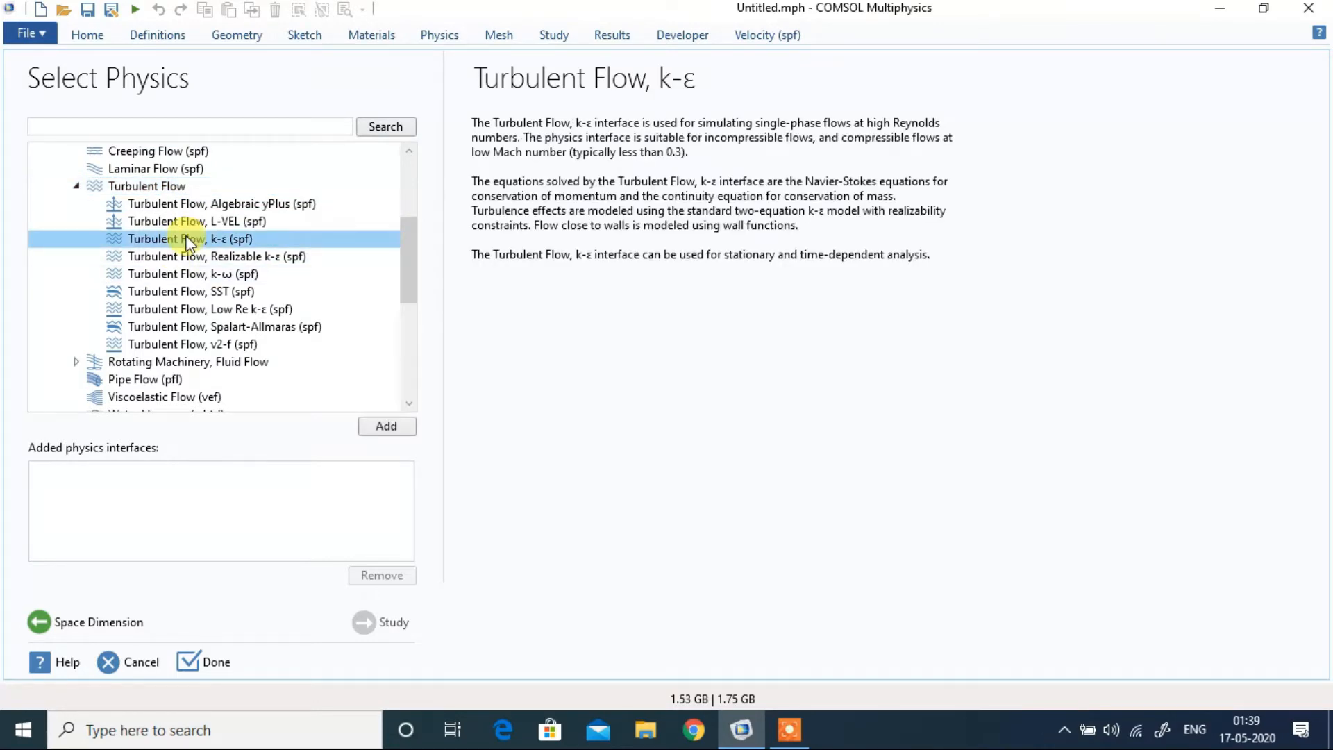
pyautogui.click(386, 427)
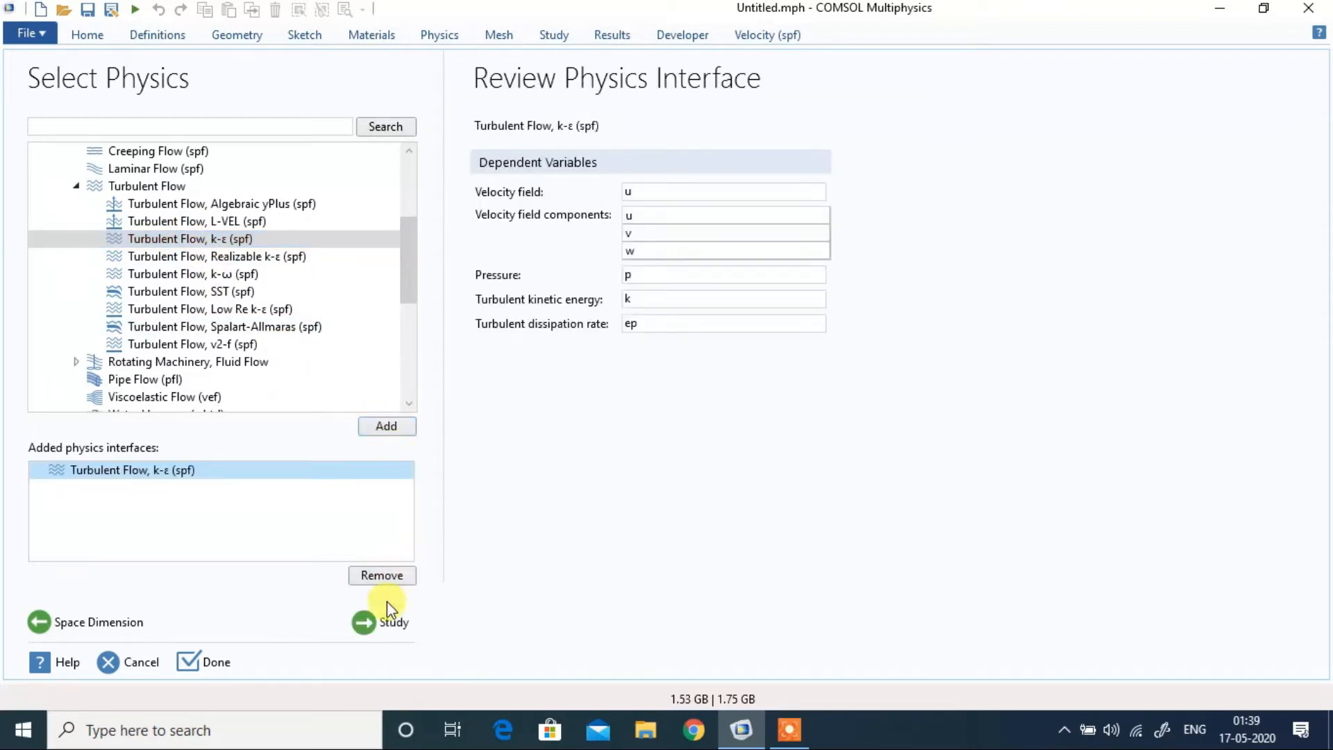
# - Choose a Stationary study for the model and finish the wizard setup
pyautogui.click(390, 621)
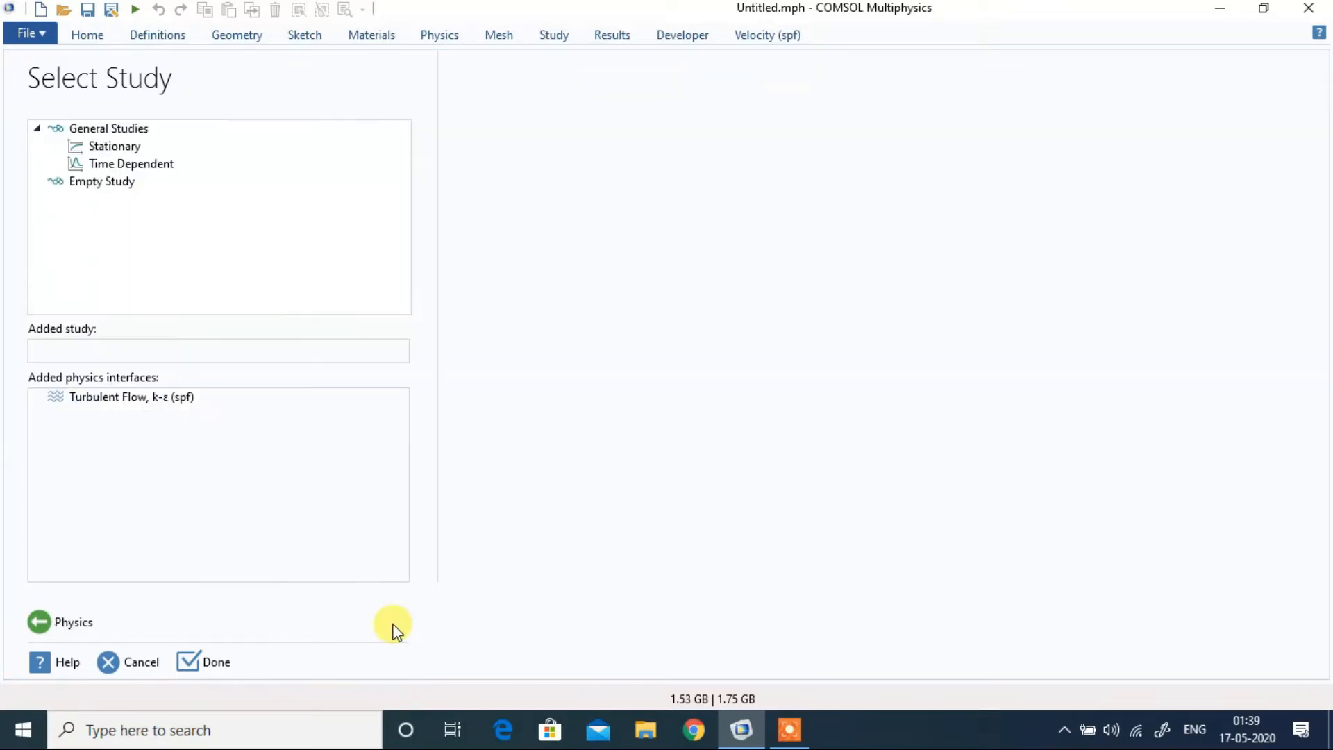
pyautogui.click(129, 149)
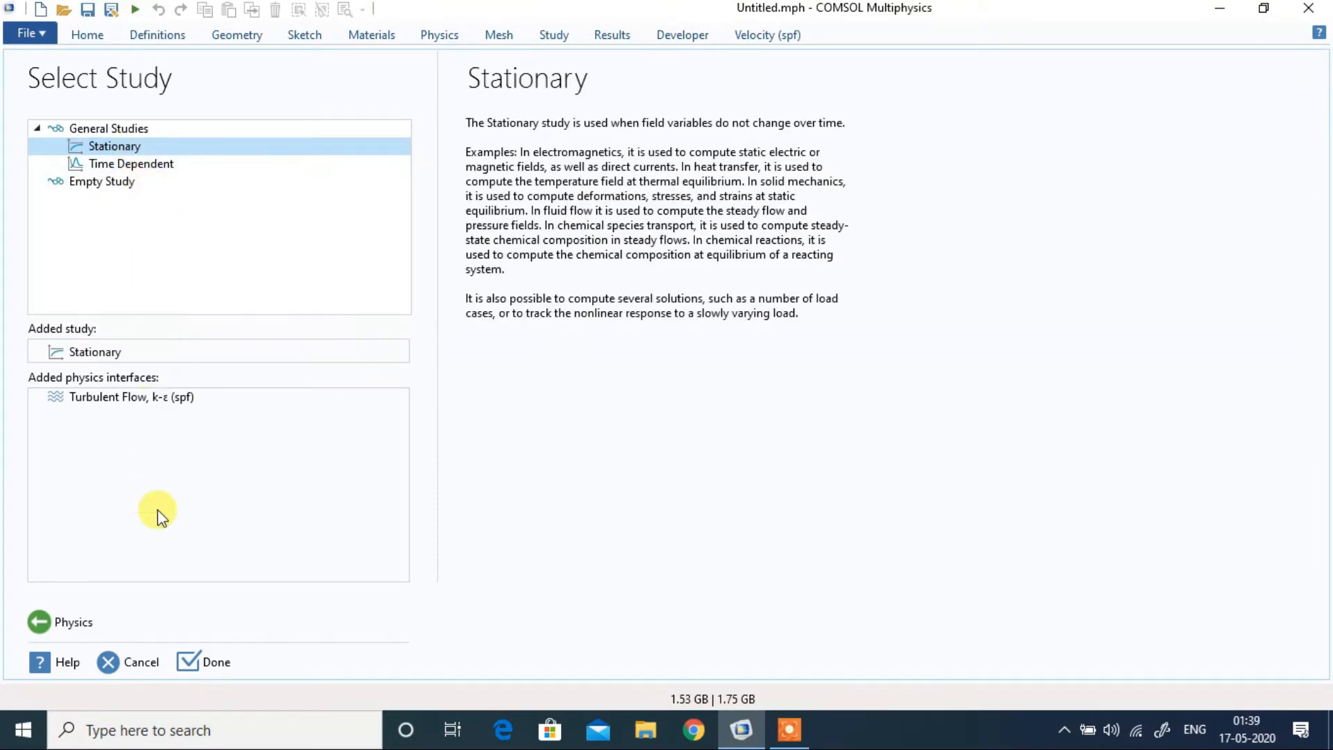
pyautogui.click(186, 658)
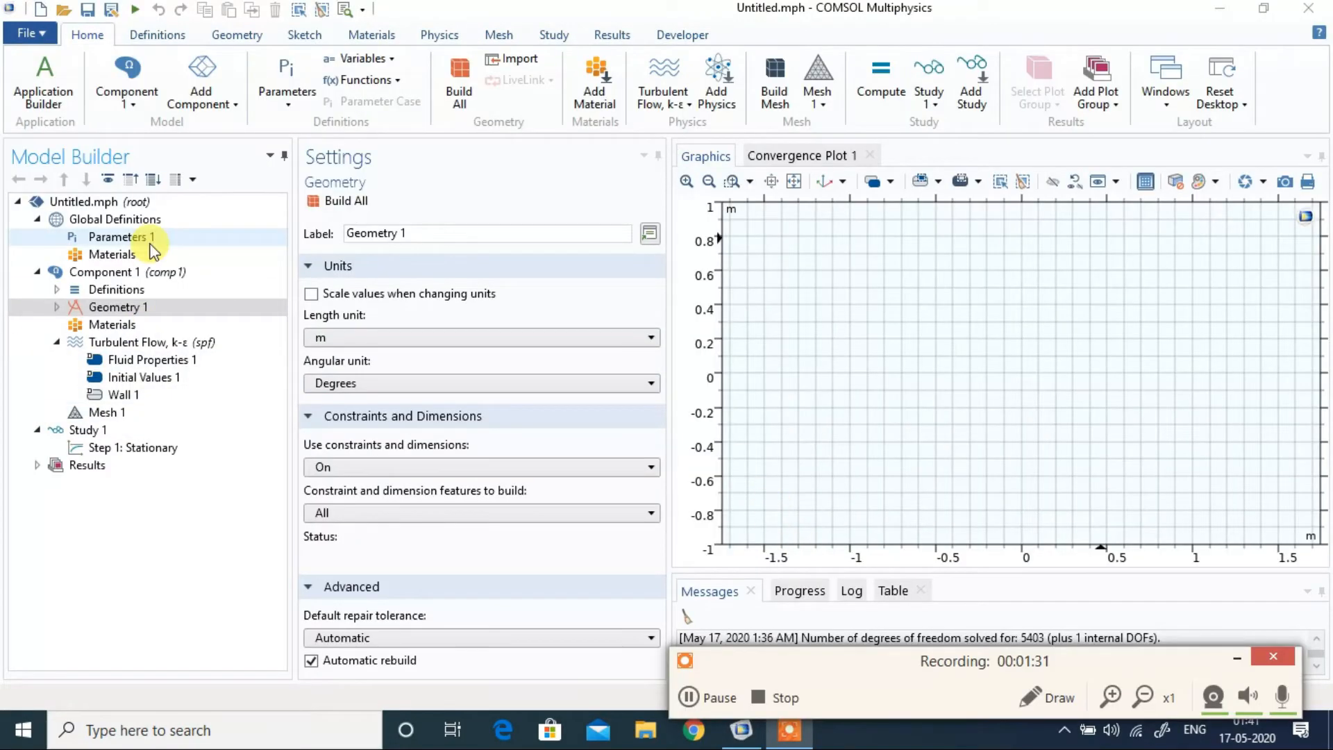
# - Add a rectangle to Geometry 1
pyautogui.click(129, 307)
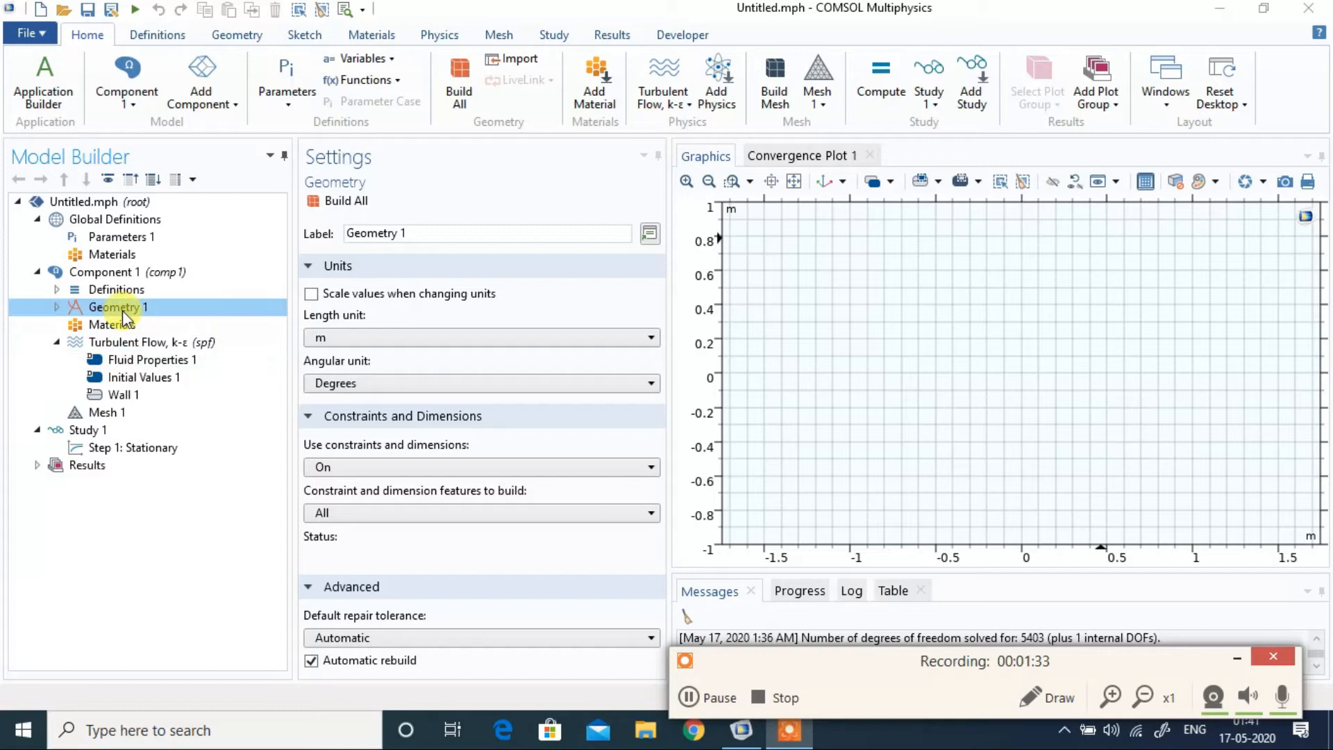
pyautogui.rightClick(110, 306)
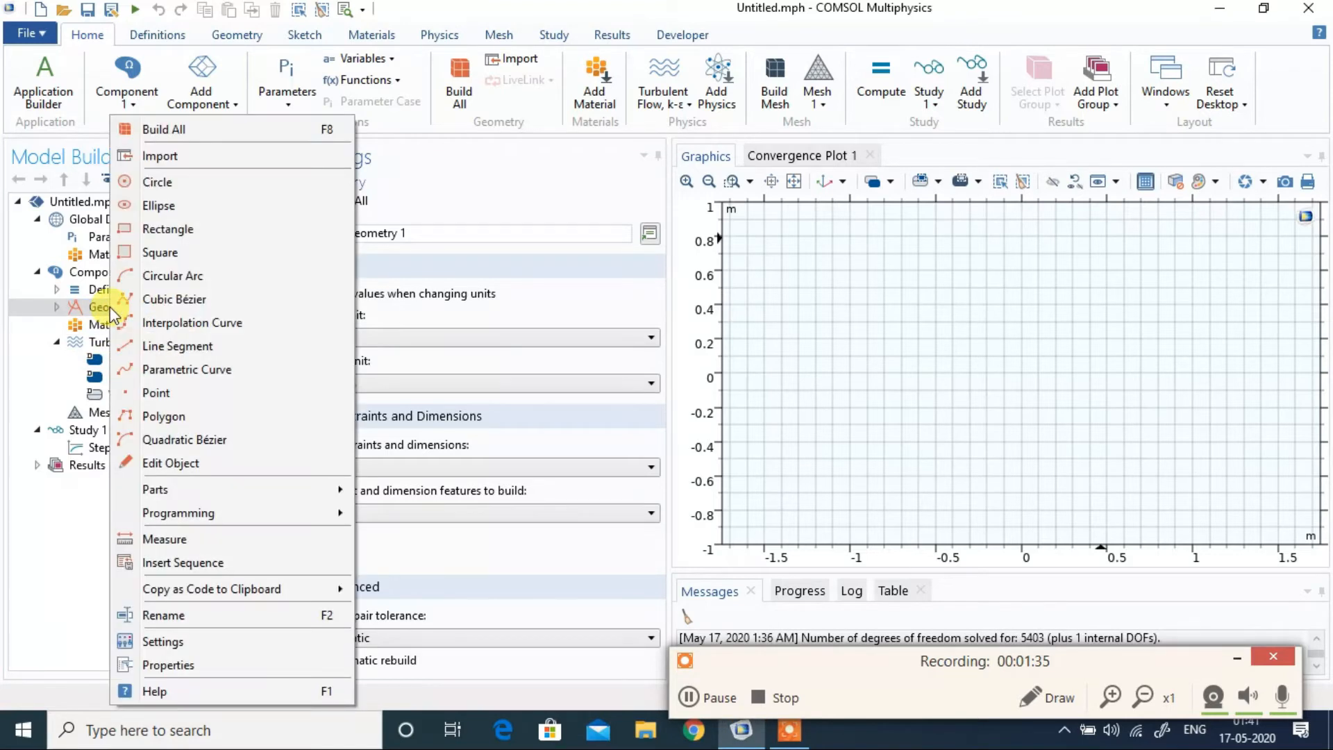
pyautogui.click(171, 229)
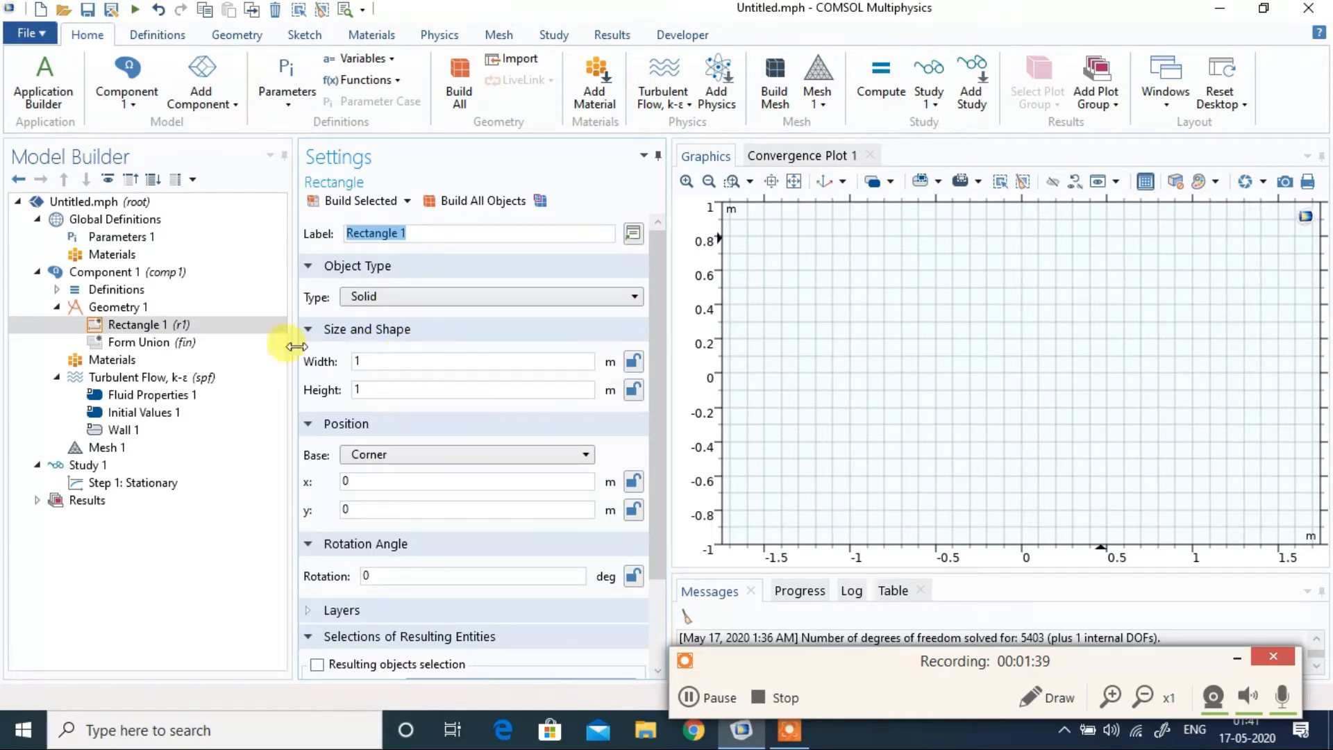
# - Set the length unit of Geometry 1 to mm
pyautogui.click(137, 291)
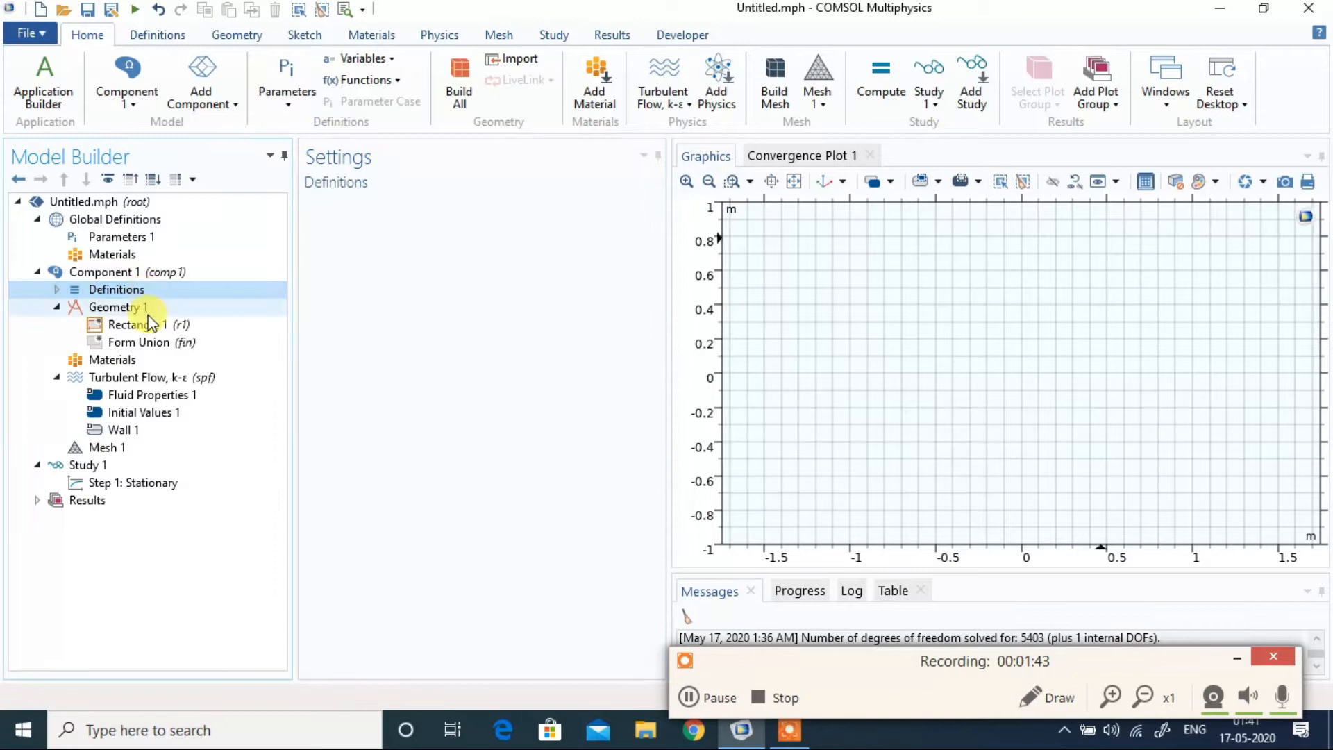
pyautogui.click(138, 306)
pyautogui.click(137, 271)
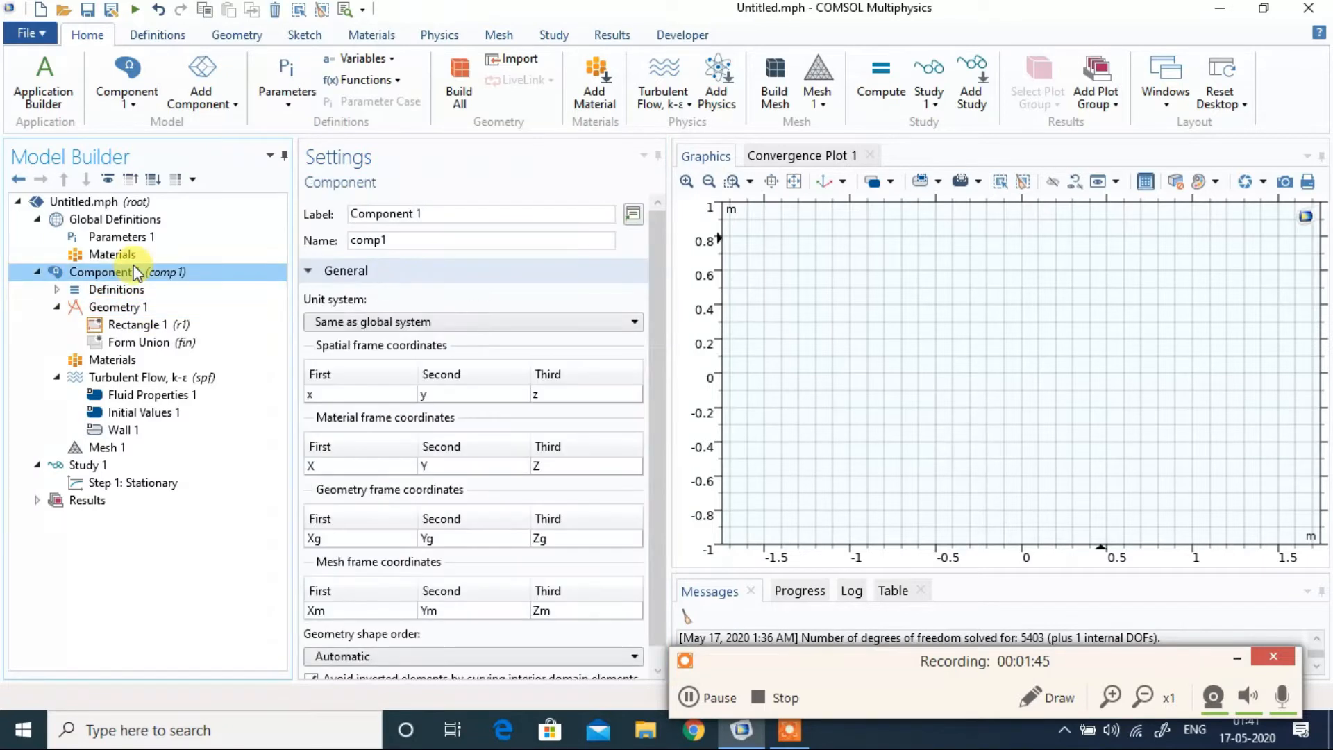
pyautogui.click(127, 307)
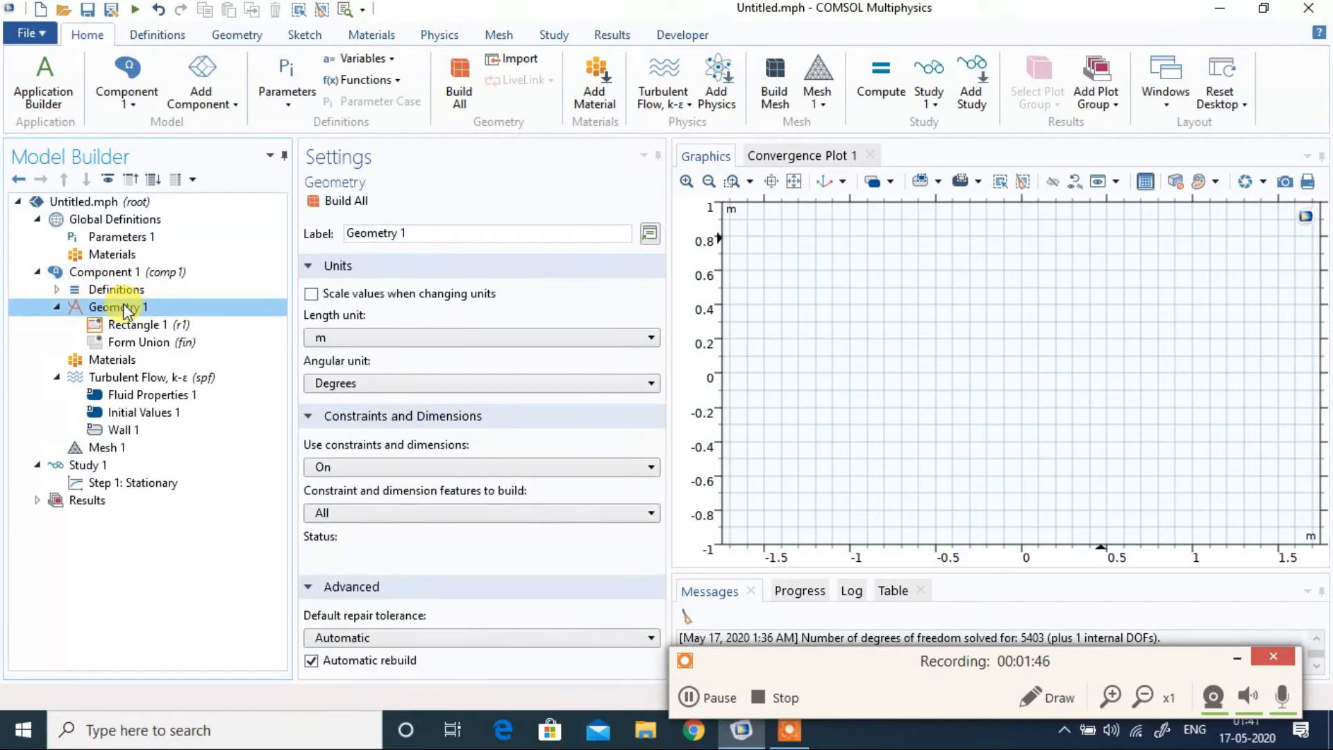
pyautogui.click(469, 337)
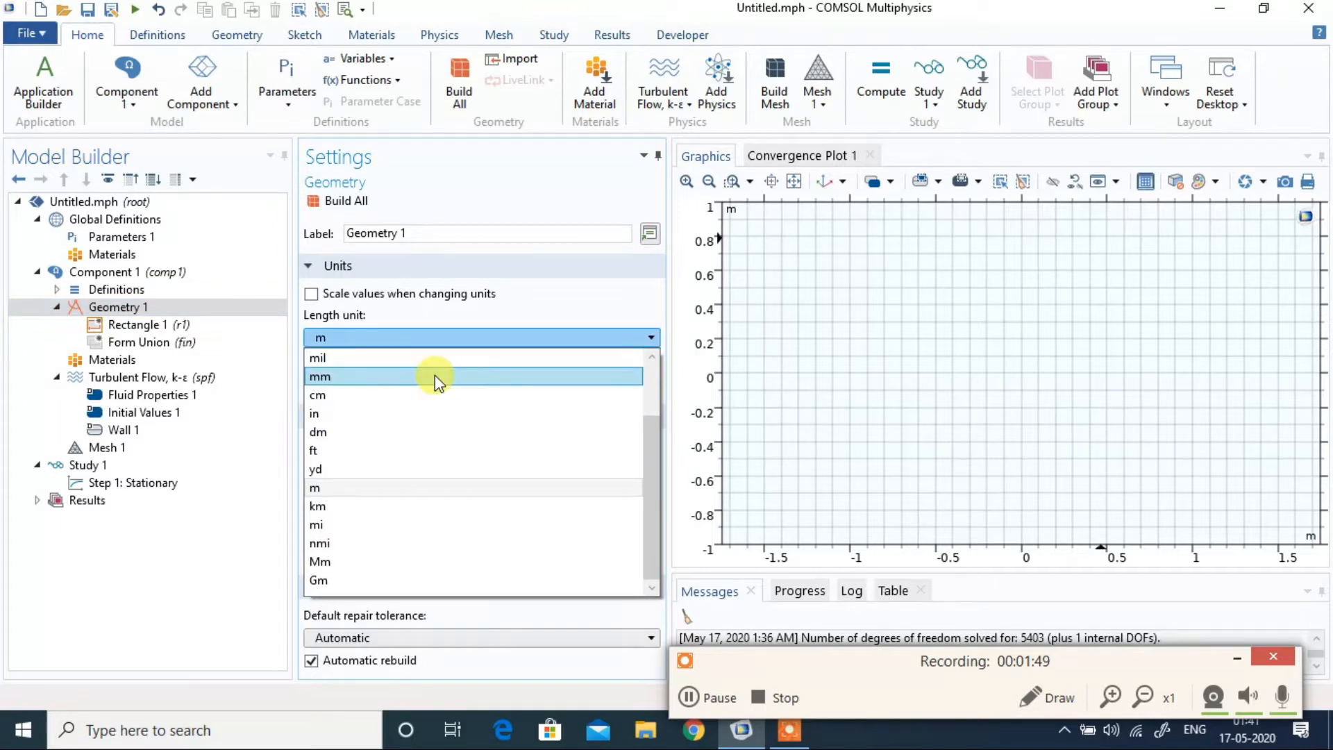
pyautogui.click(435, 376)
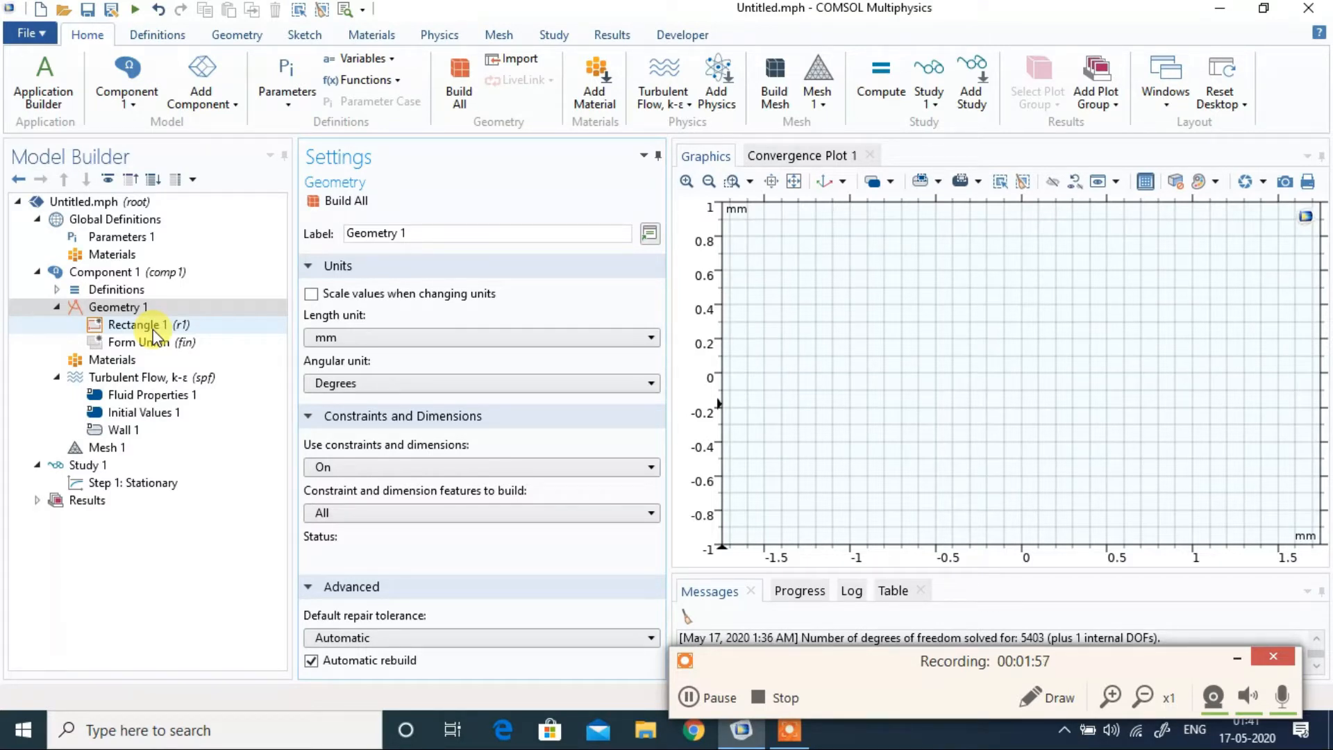
pyautogui.click(128, 309)
pyautogui.click(367, 340)
pyautogui.click(365, 391)
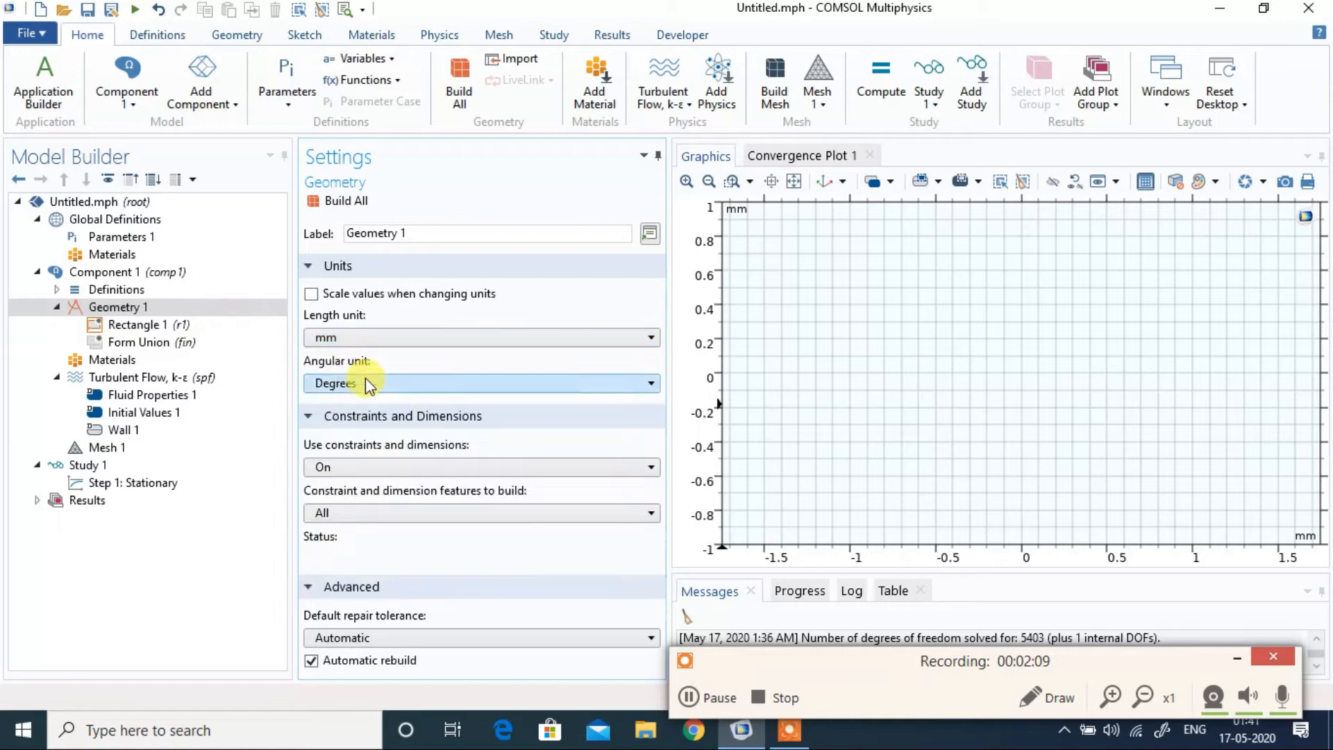
# - Set the rectangle's width to 10 mm and height to 4 mm, and build all geometry objects
pyautogui.click(189, 325)
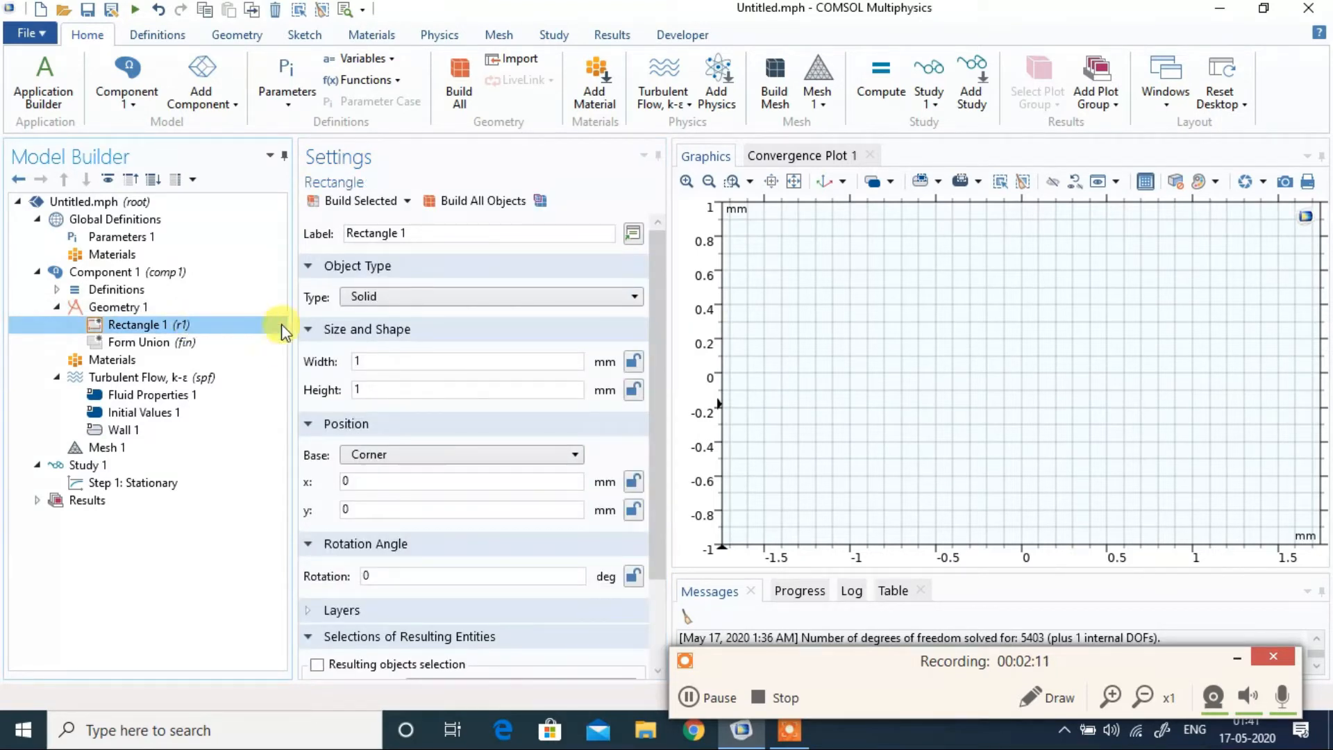
pyautogui.click(361, 360)
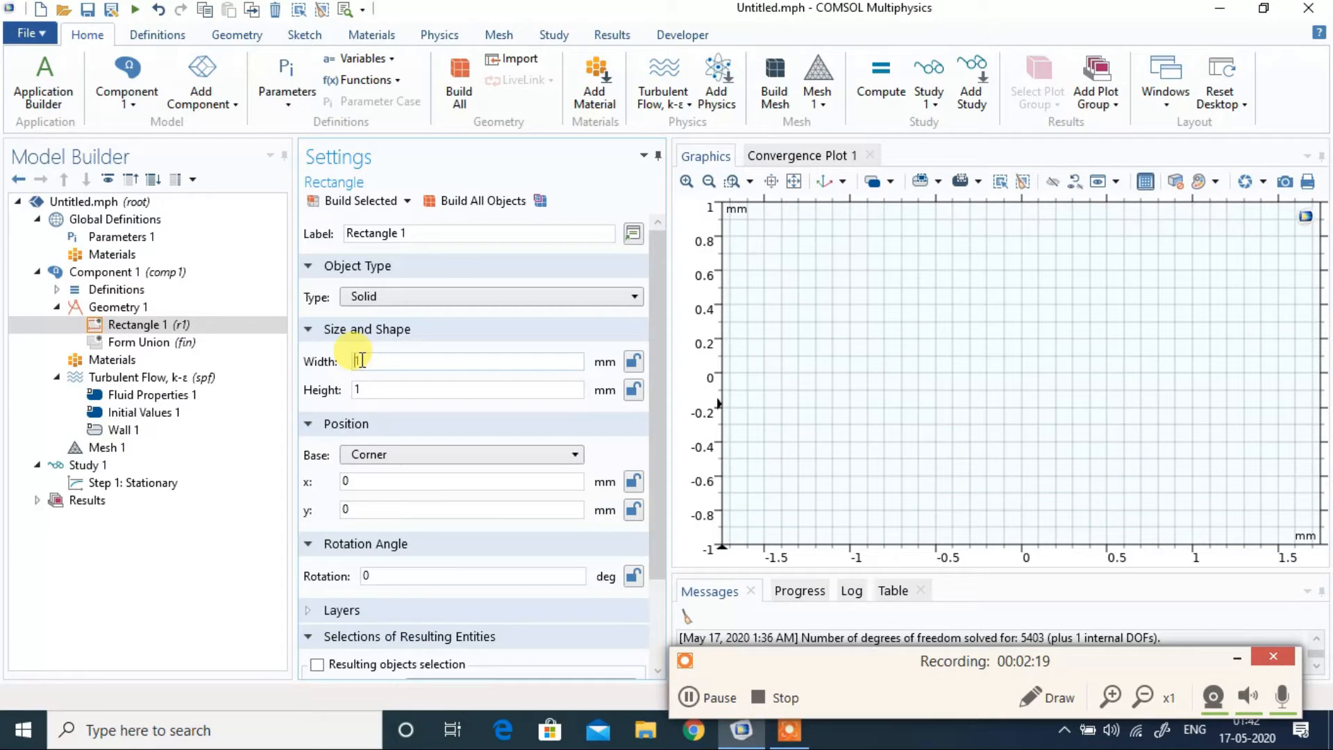
pyautogui.write('00')
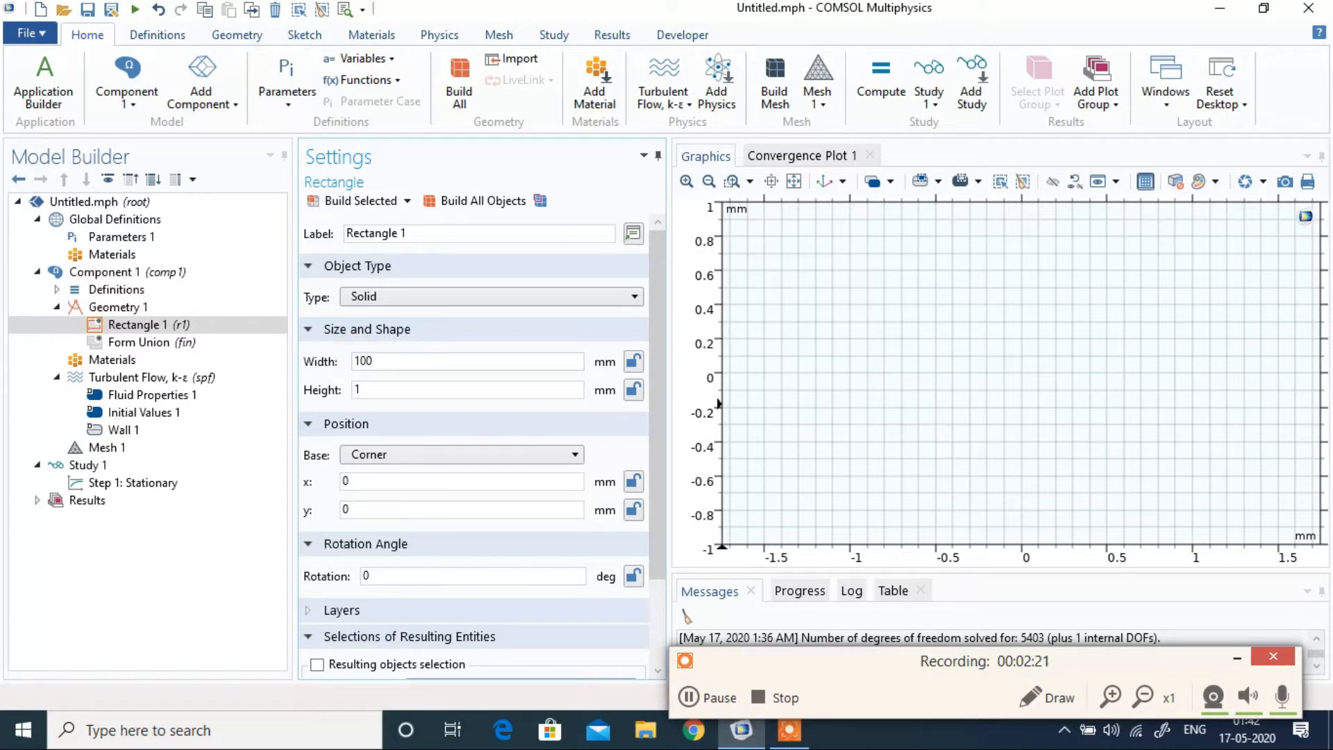
pyautogui.click(362, 360)
pyautogui.press('Tab')
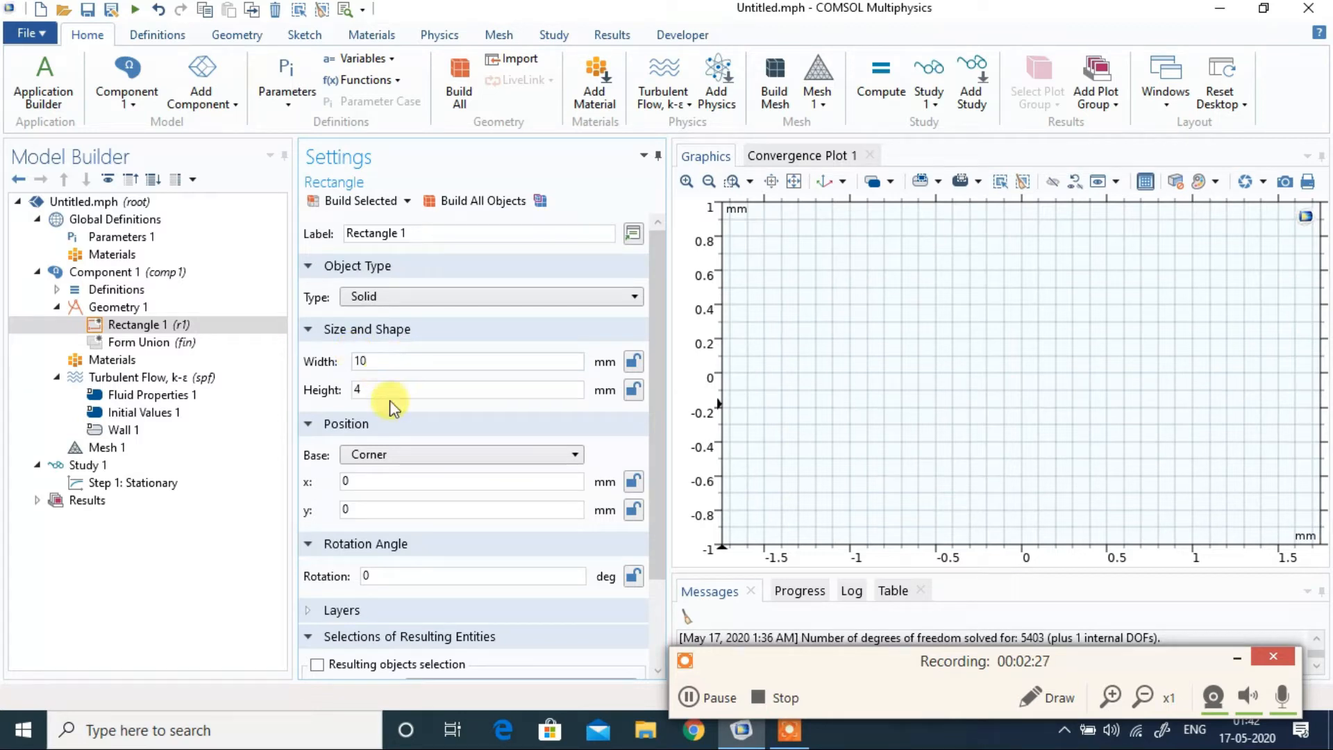
pyautogui.scroll(-3, 646, 495)
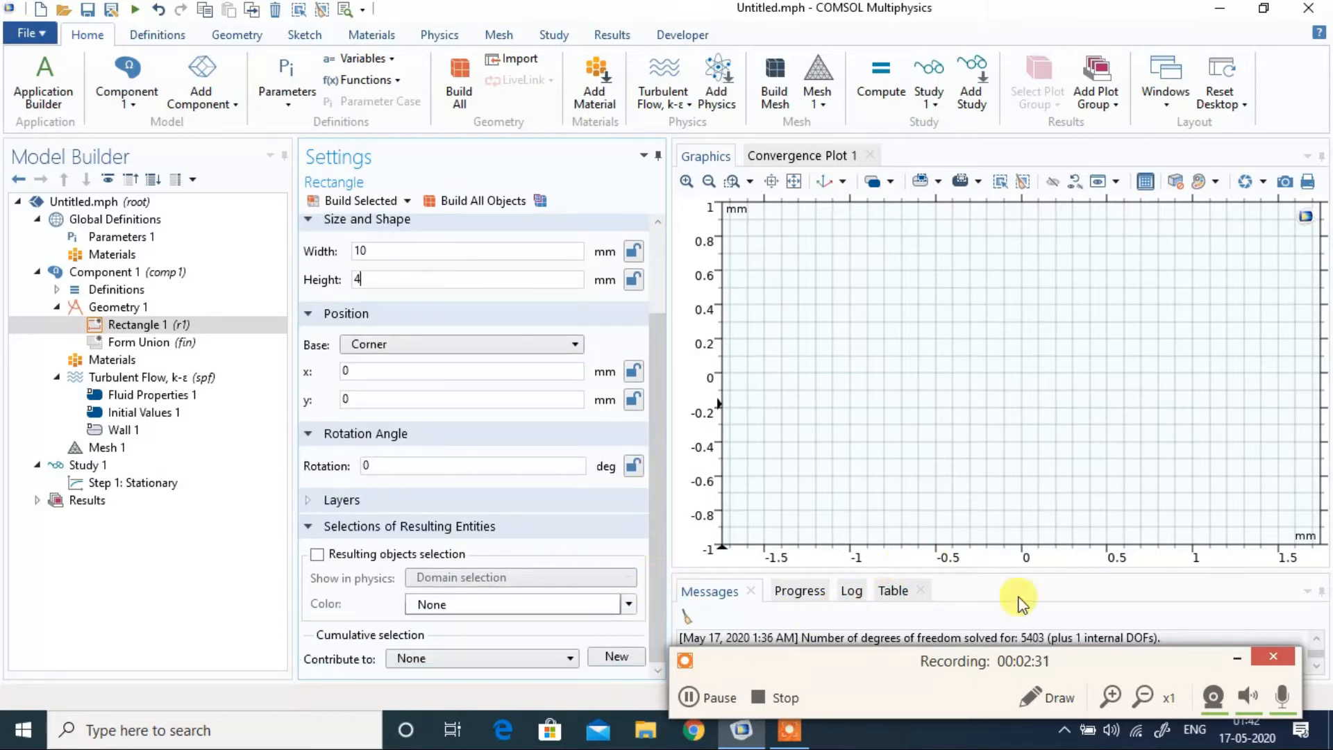
pyautogui.click(1236, 658)
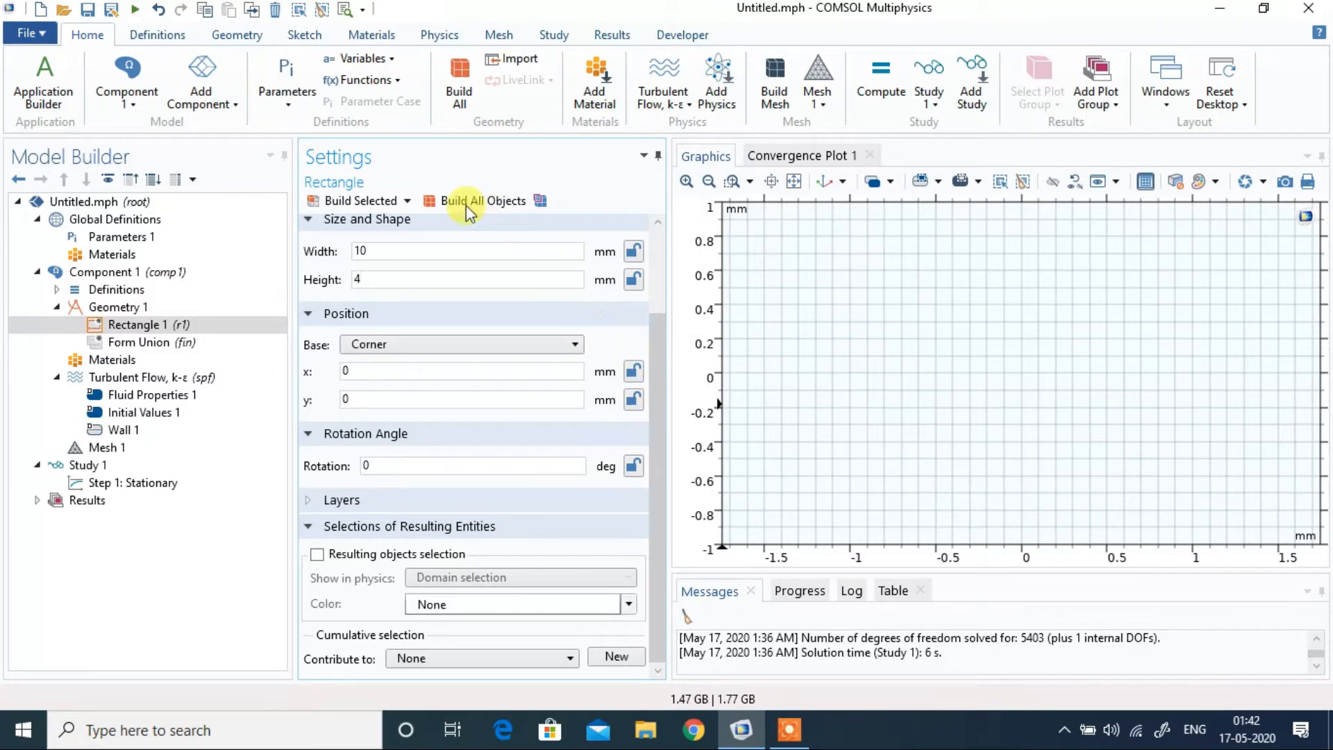
pyautogui.click(447, 207)
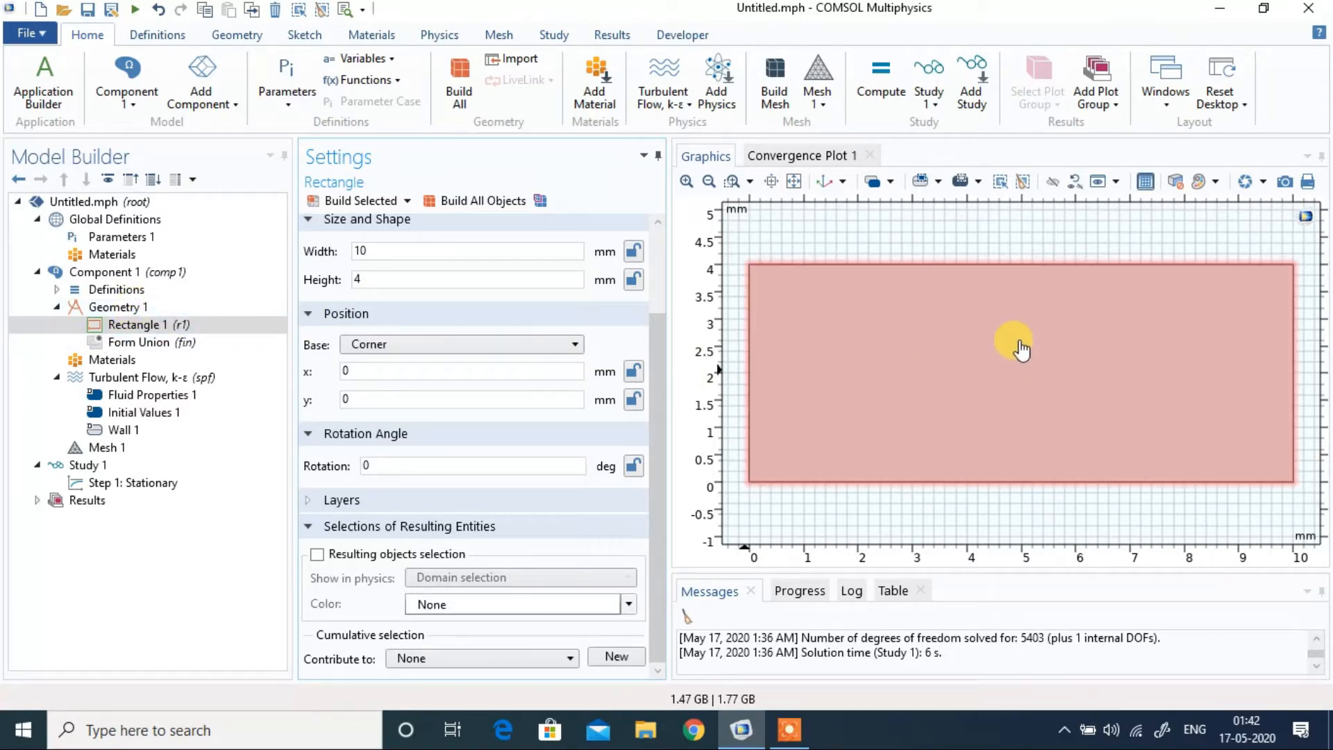
# - Add a circle to Geometry 1 with a radius of 0.5 mm
pyautogui.click(137, 295)
pyautogui.click(126, 307)
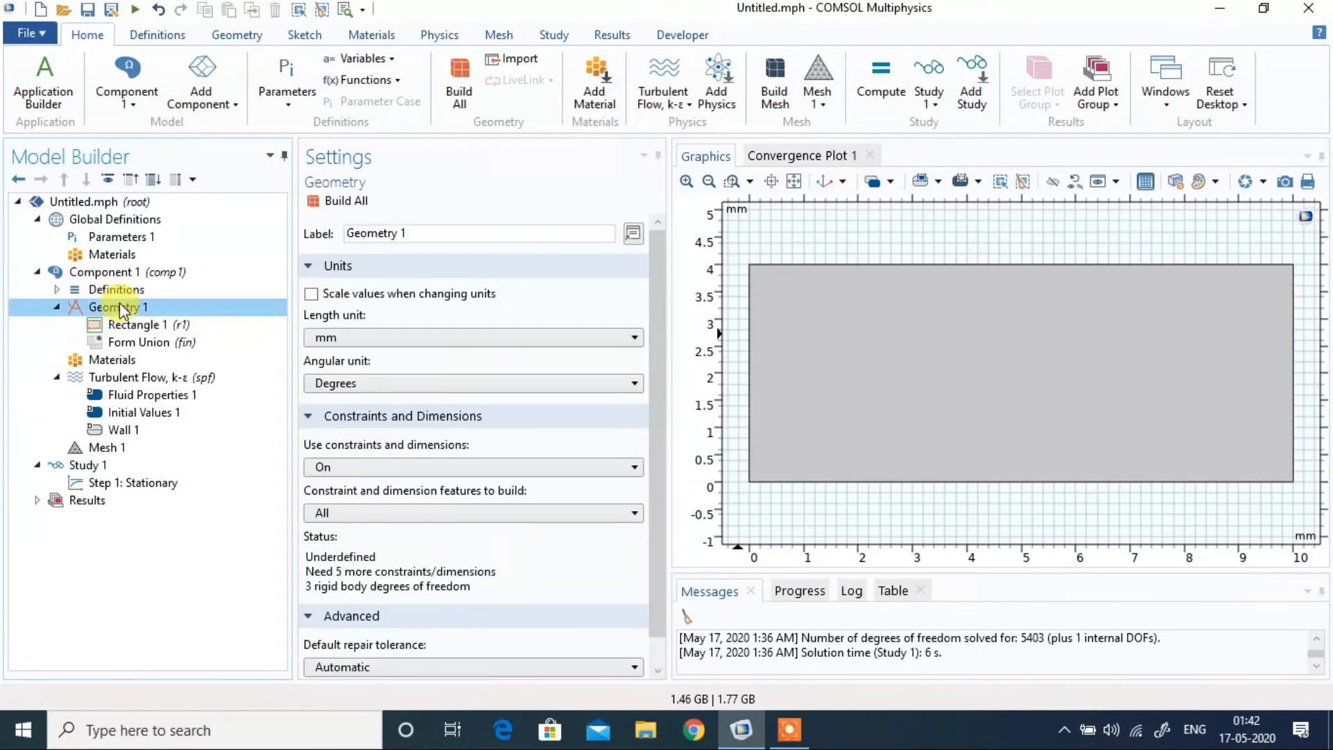
pyautogui.rightClick(124, 312)
pyautogui.click(170, 91)
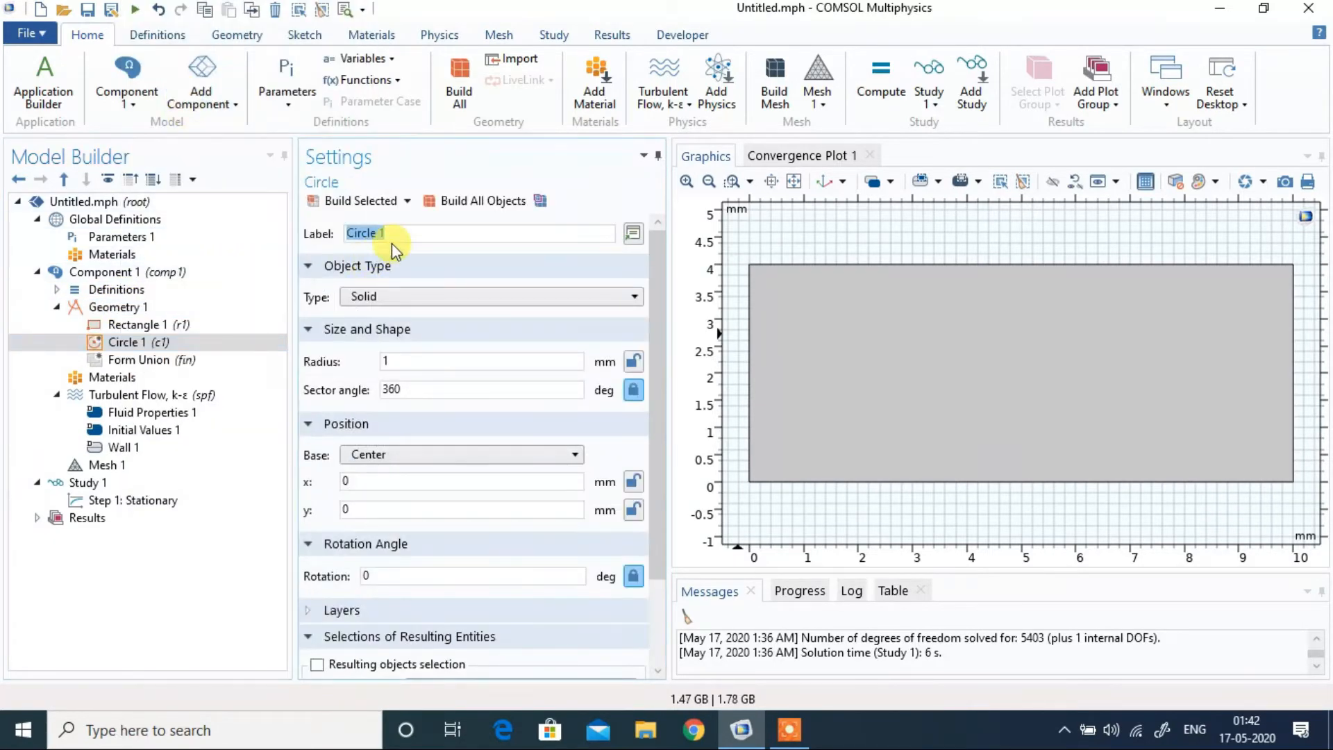
pyautogui.click(440, 302)
pyautogui.click(430, 311)
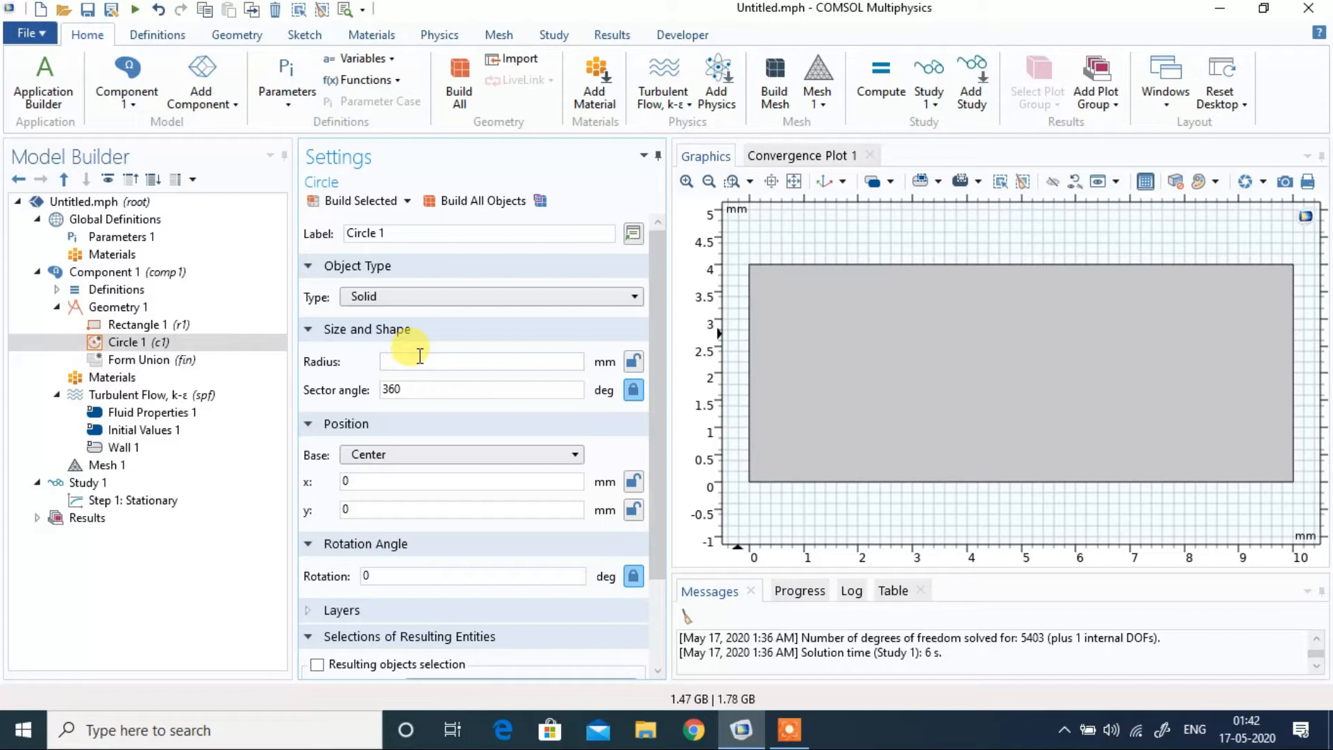
pyautogui.write('.5')
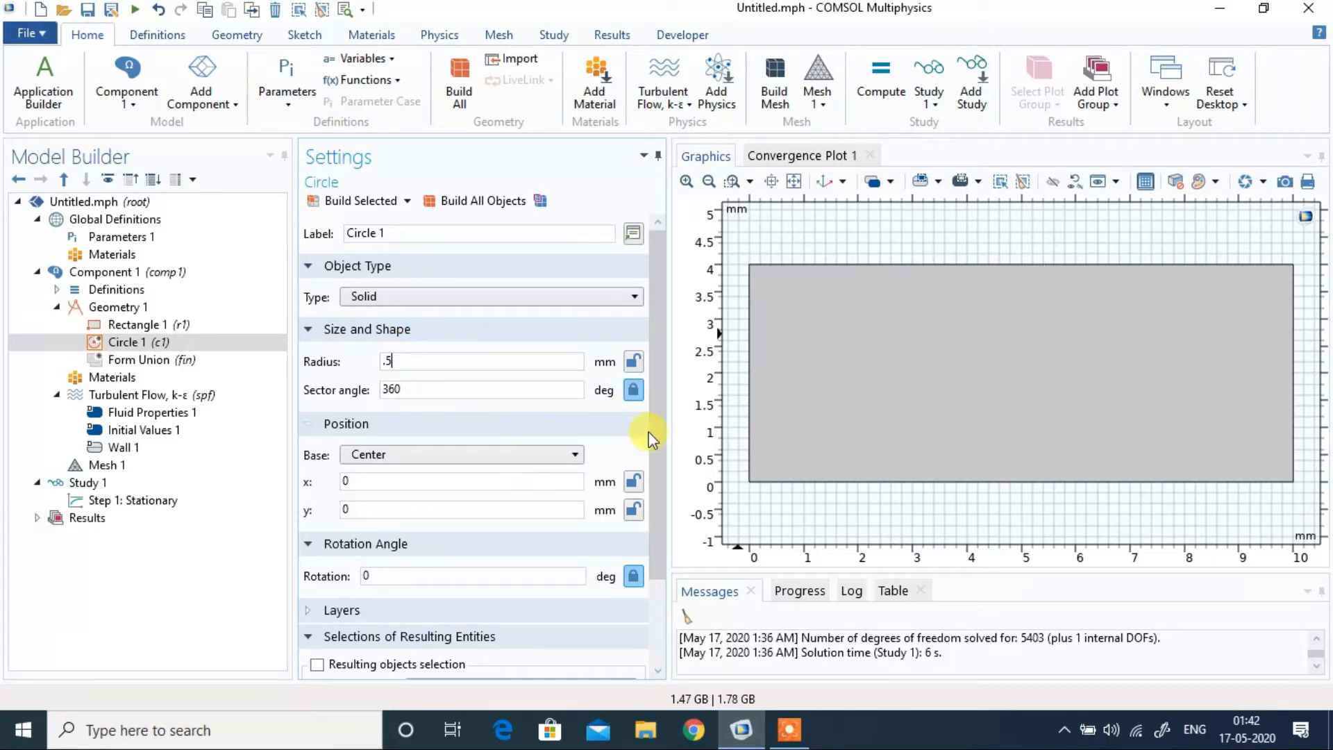
# - Position the circle's center at x = 4 mm, y = 3 mm and build it
pyautogui.scroll(-1, 629, 486)
pyautogui.click(366, 412)
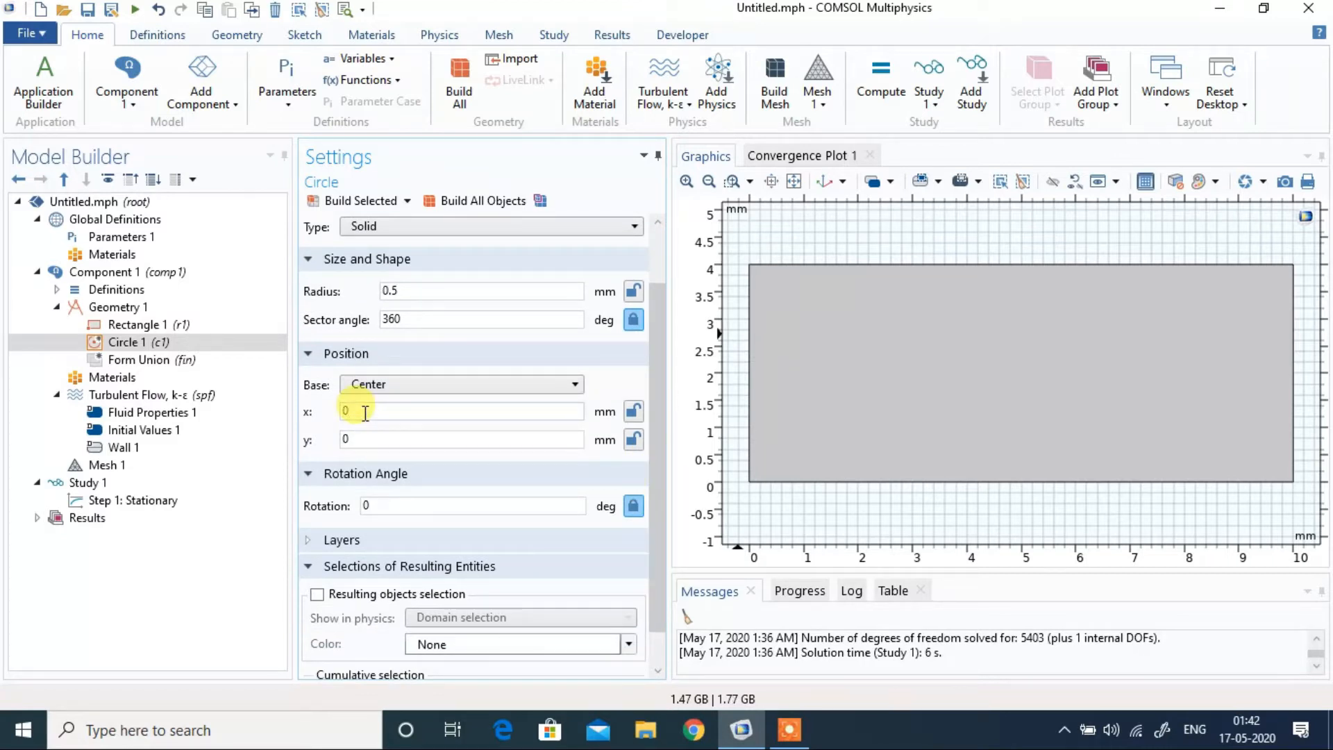
pyautogui.write('4')
pyautogui.press('Tab')
pyautogui.moveTo(655, 464); pyautogui.dragTo(657, 508)
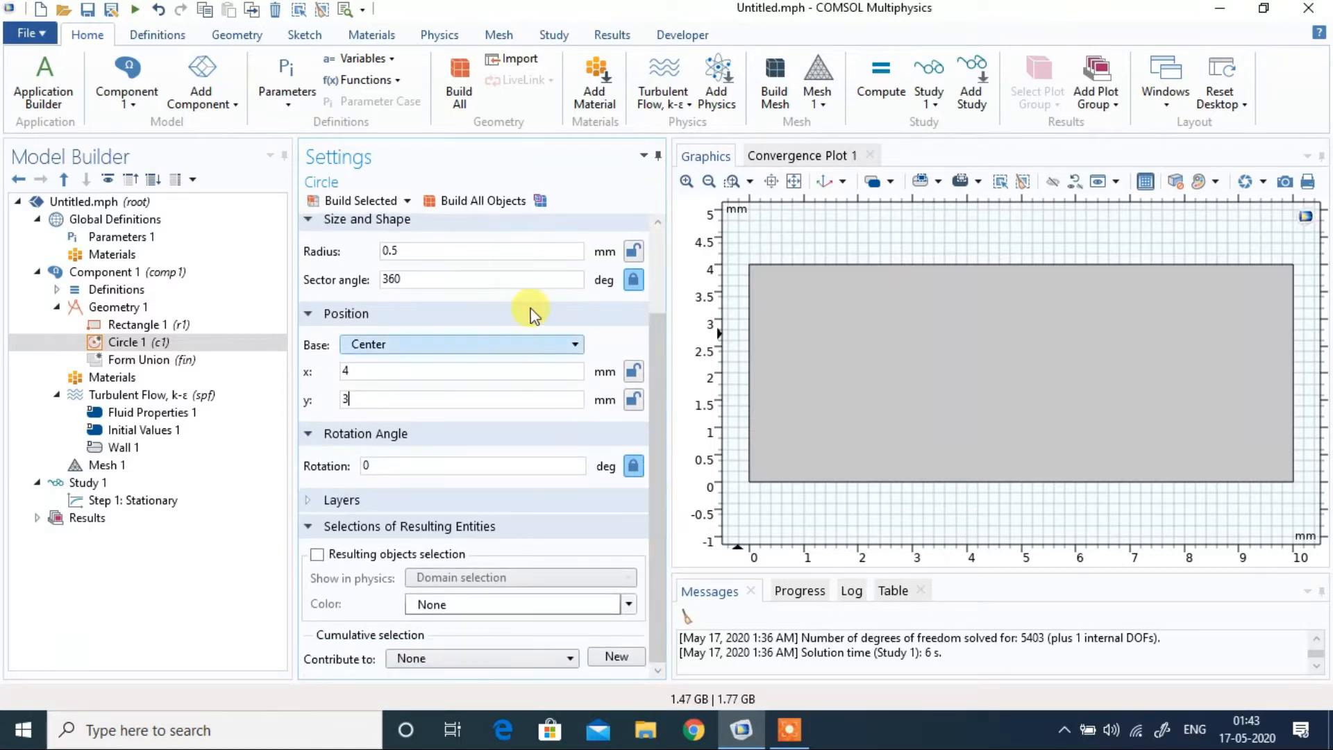
pyautogui.click(373, 203)
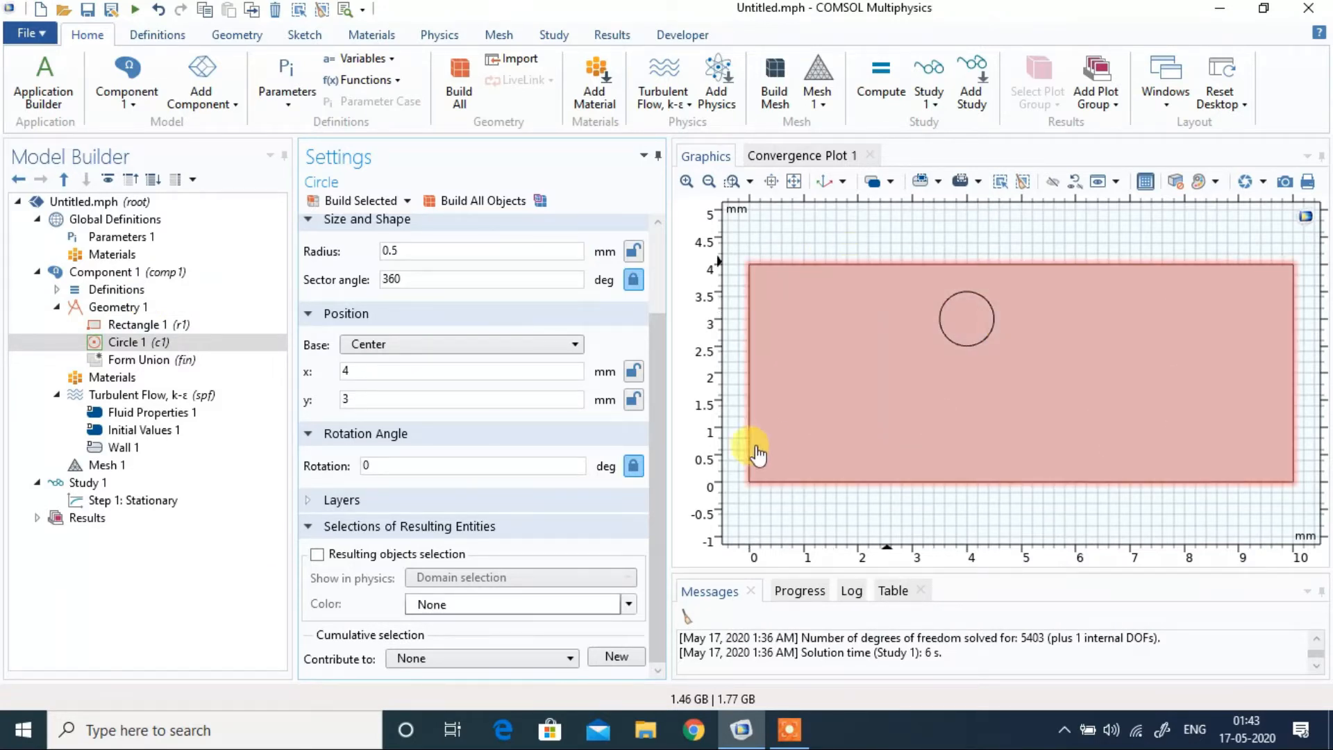
# - Add a Difference operation to Geometry 1 with the rectangle as the object to add
pyautogui.click(229, 35)
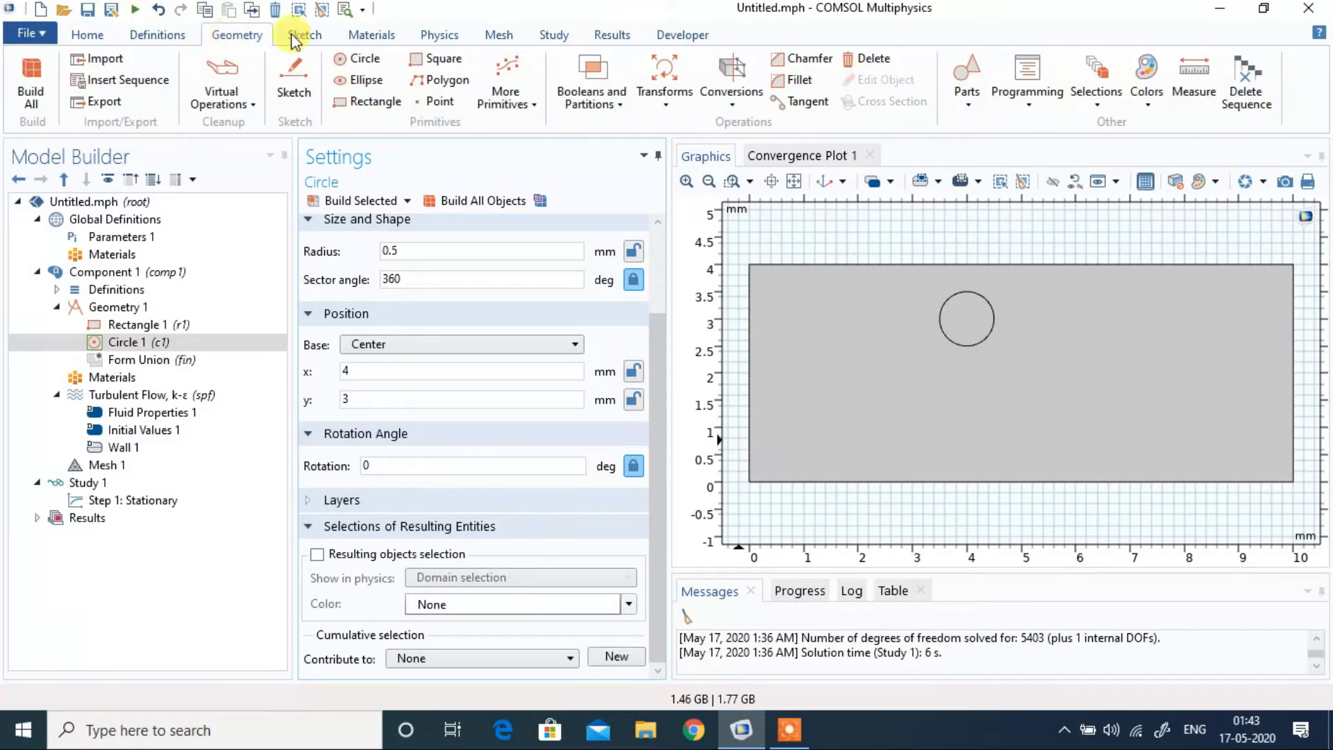
pyautogui.click(592, 95)
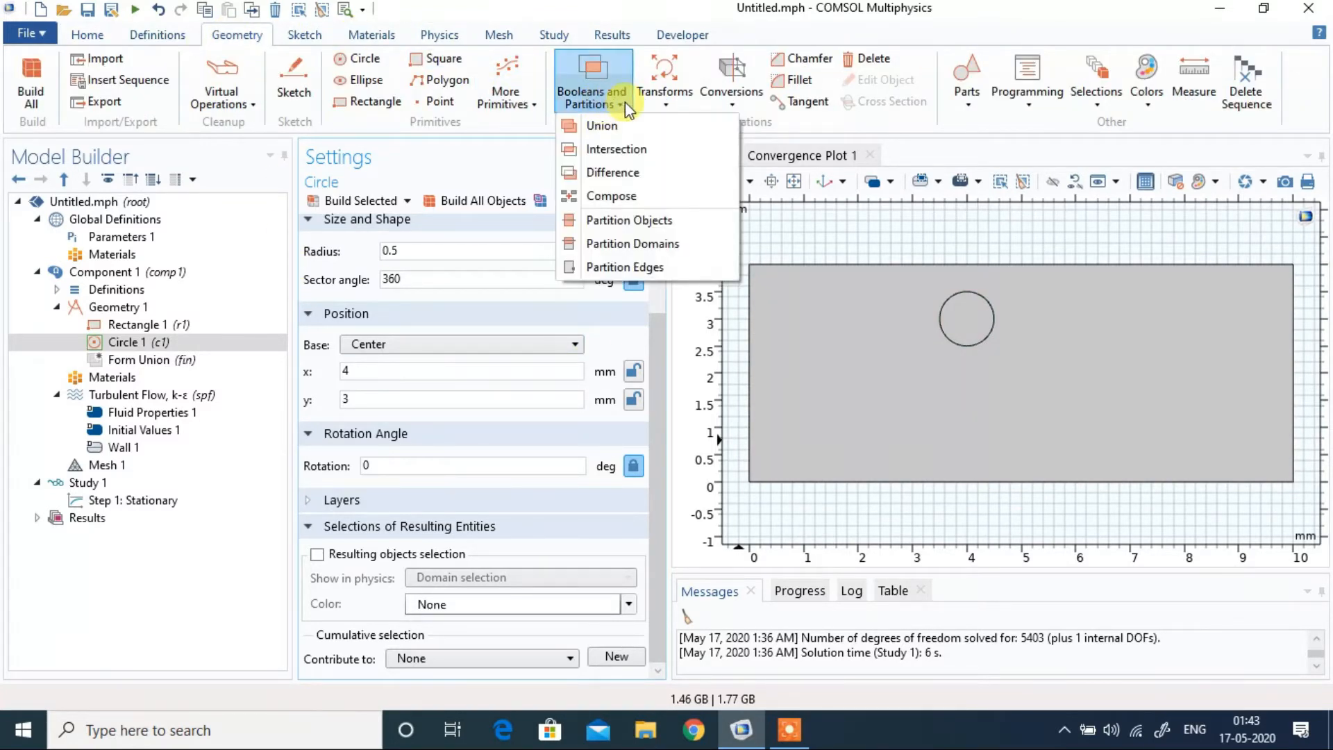
pyautogui.click(614, 174)
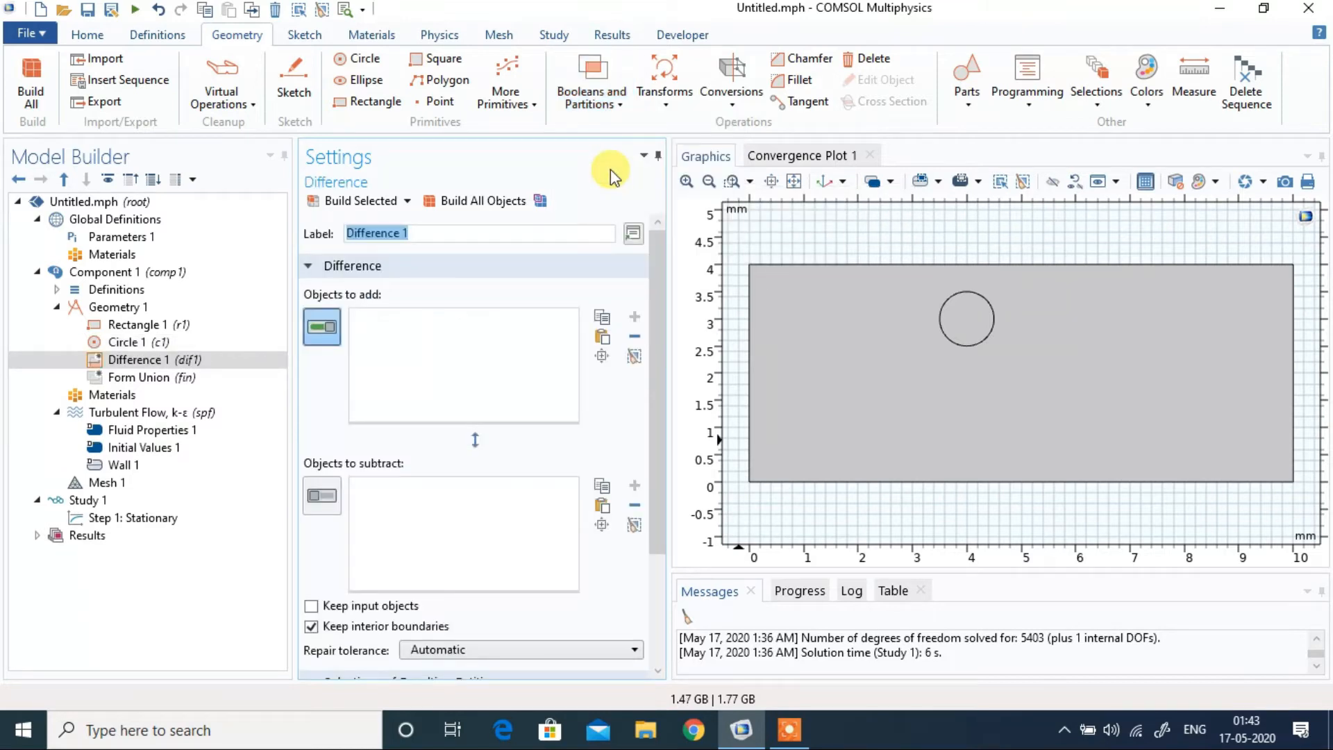
pyautogui.click(455, 344)
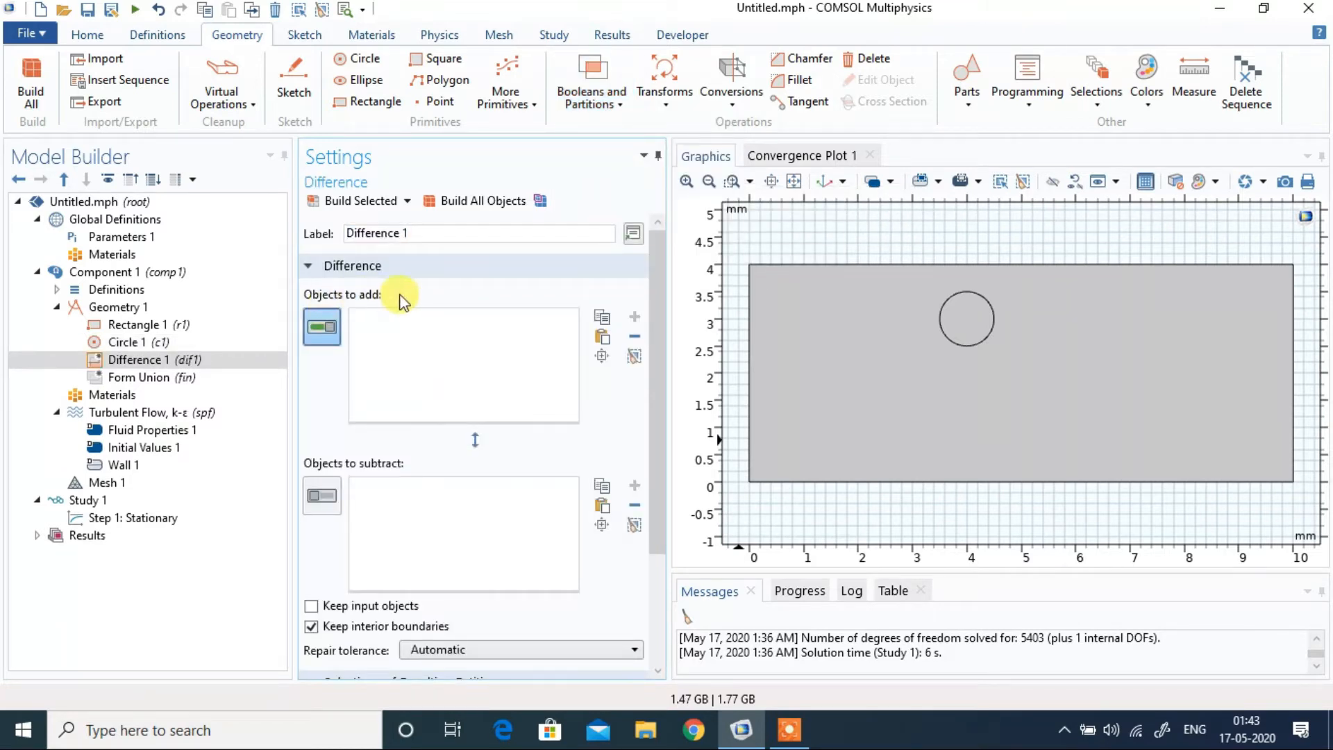
pyautogui.click(318, 331)
pyautogui.click(320, 328)
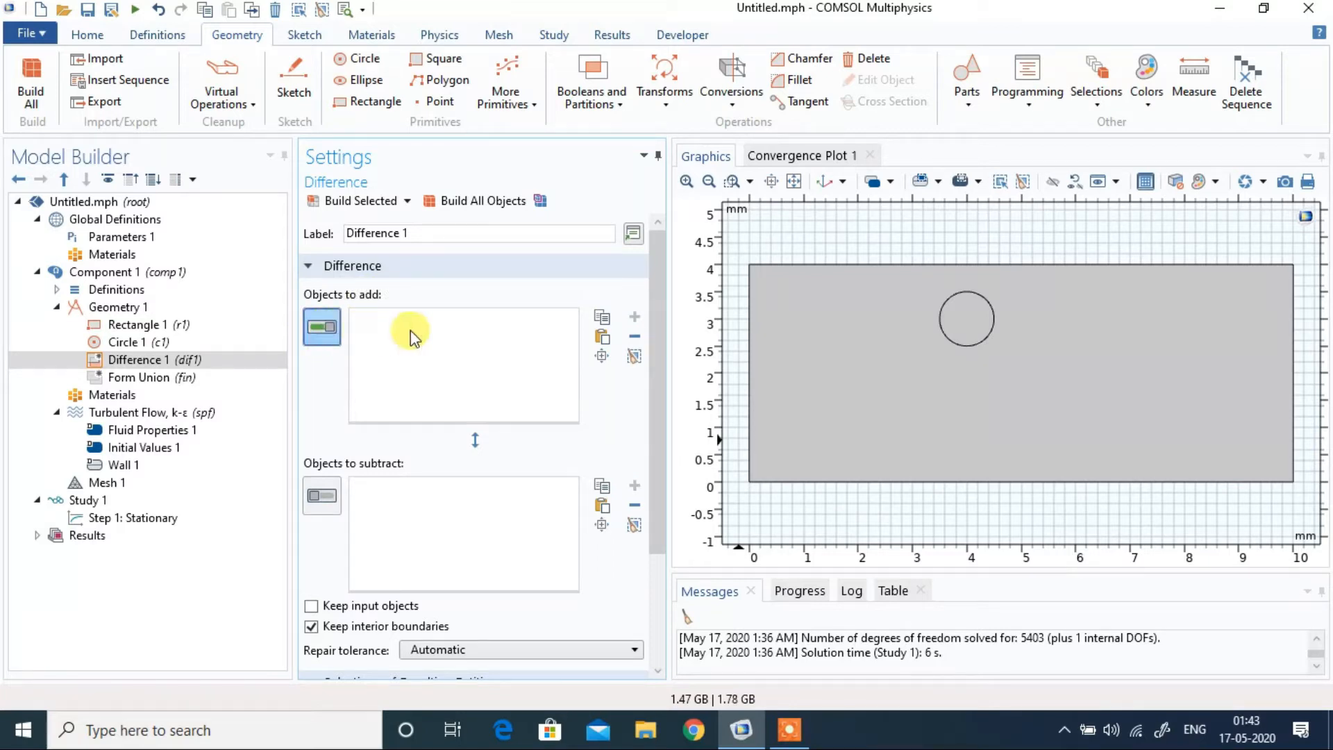
pyautogui.click(807, 370)
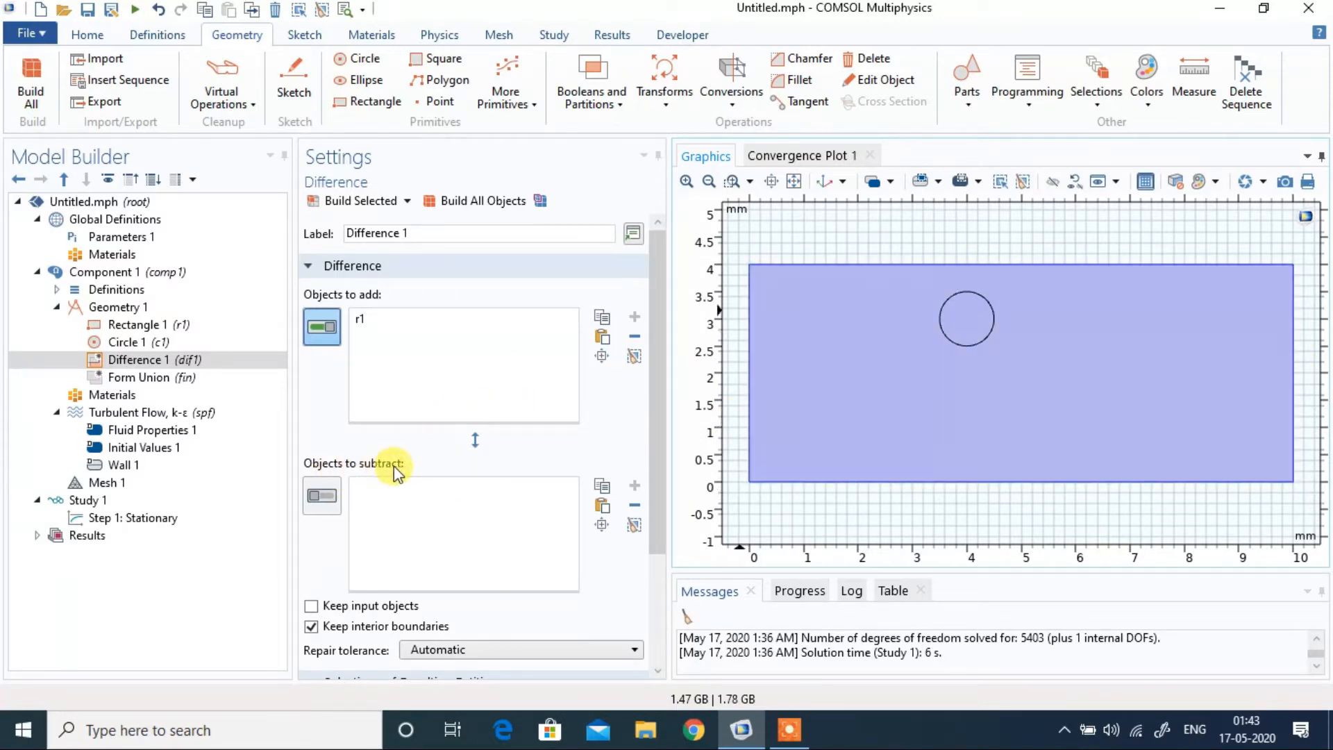
# - Set the circle as the object to subtract in the Difference operation and build the geometry through Form Union
pyautogui.click(323, 496)
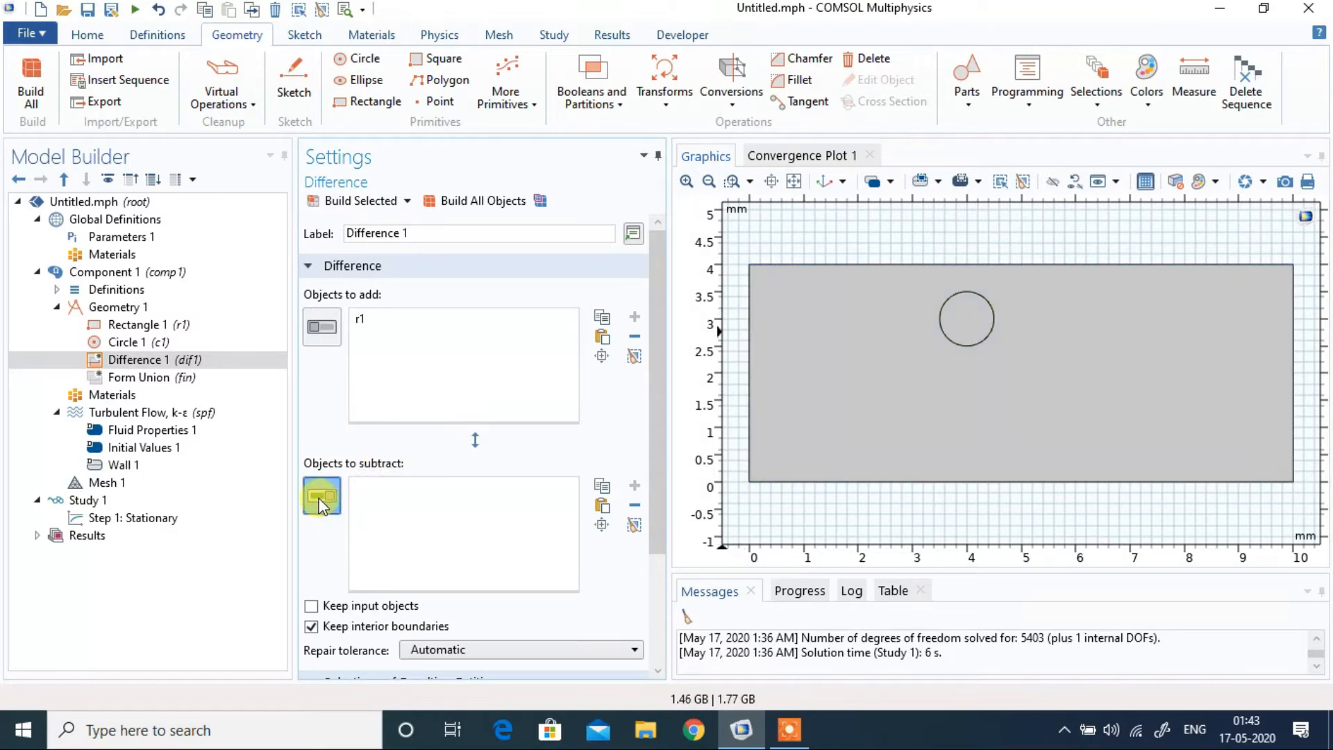
pyautogui.click(971, 320)
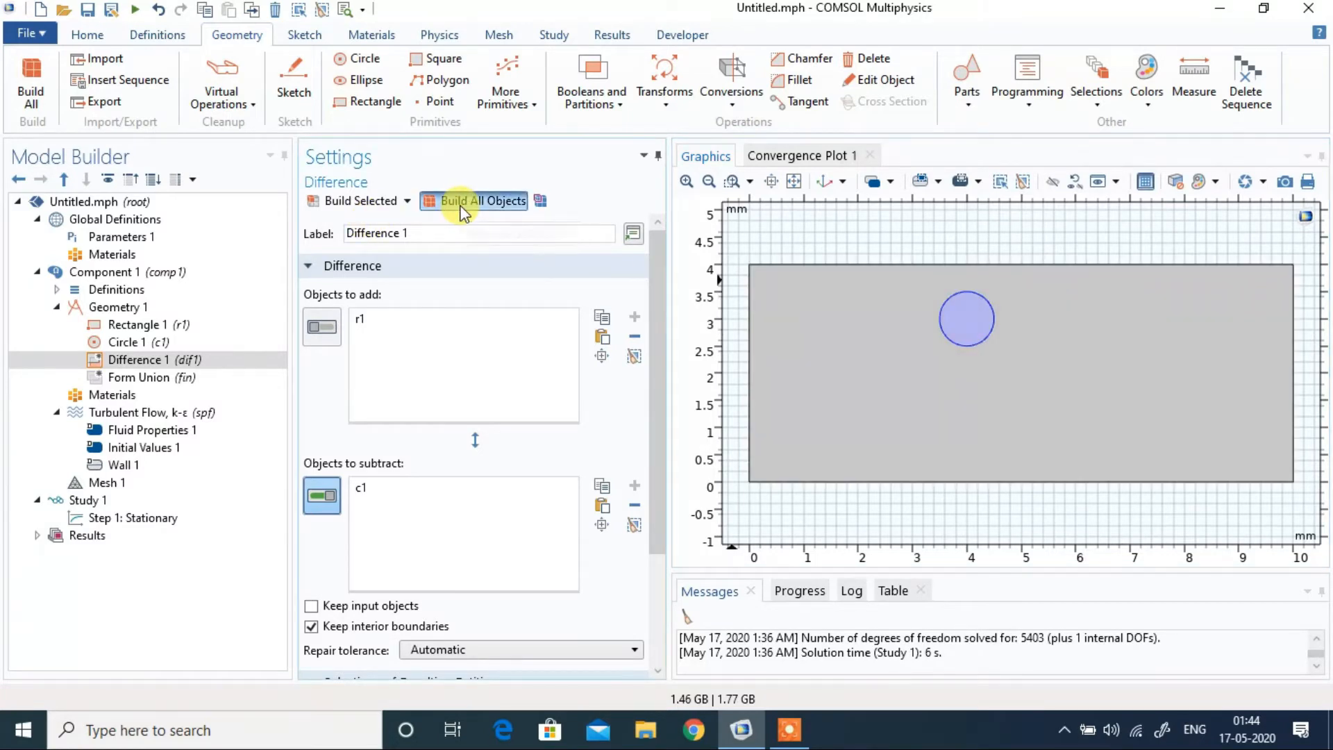
pyautogui.click(479, 200)
pyautogui.scroll(-2, 661, 335)
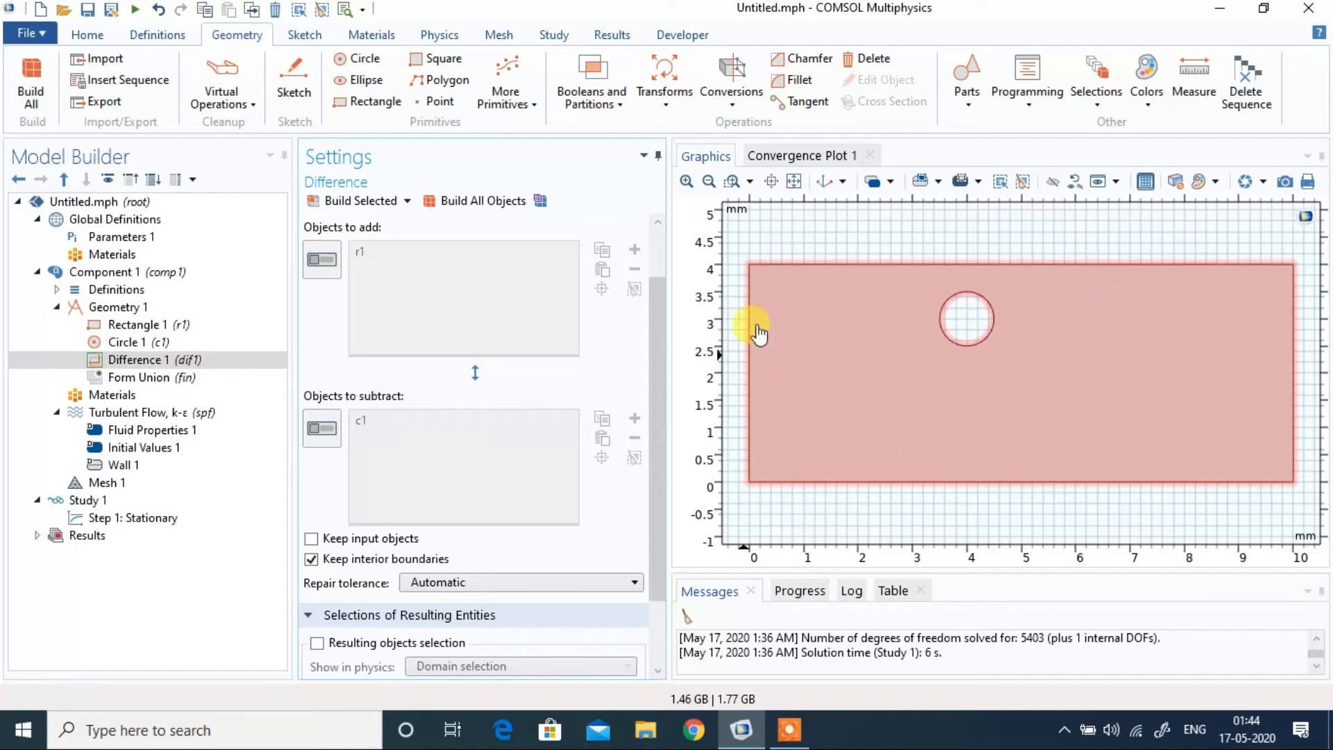
pyautogui.moveTo(653, 439); pyautogui.dragTo(657, 510)
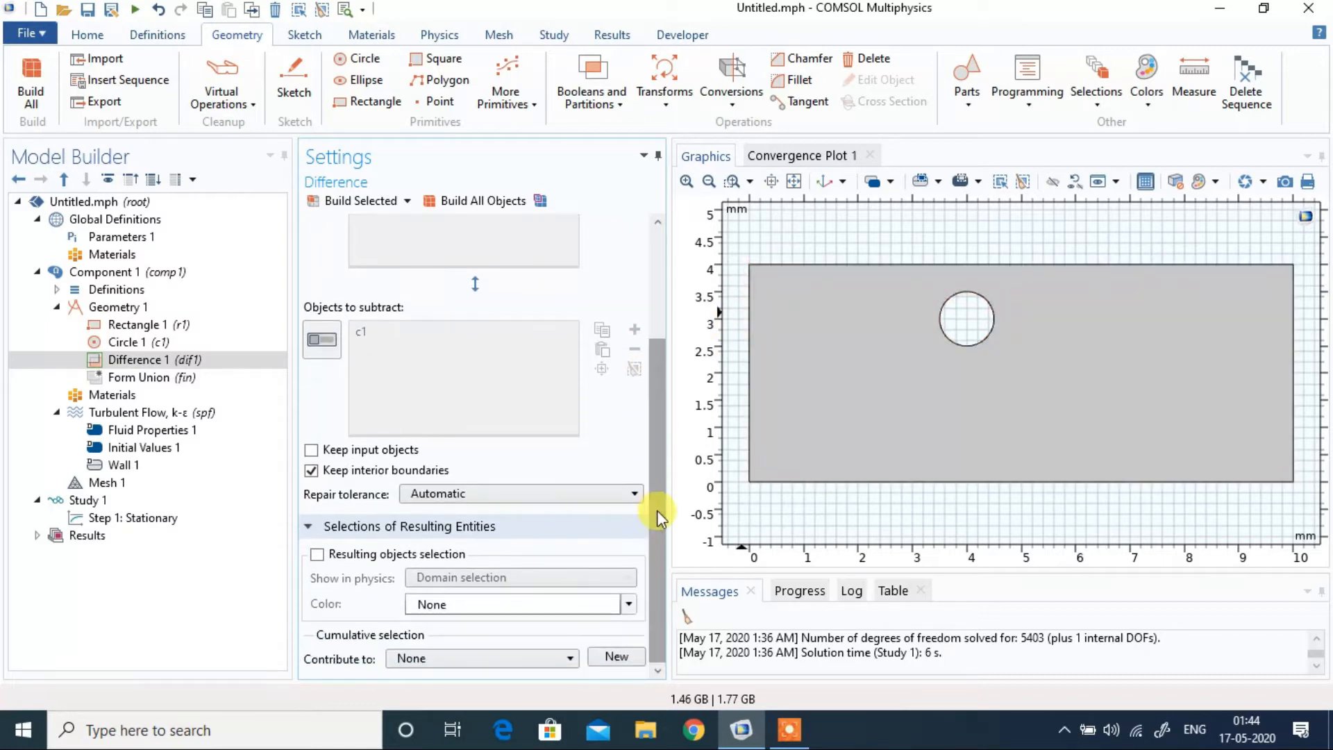
pyautogui.click(162, 378)
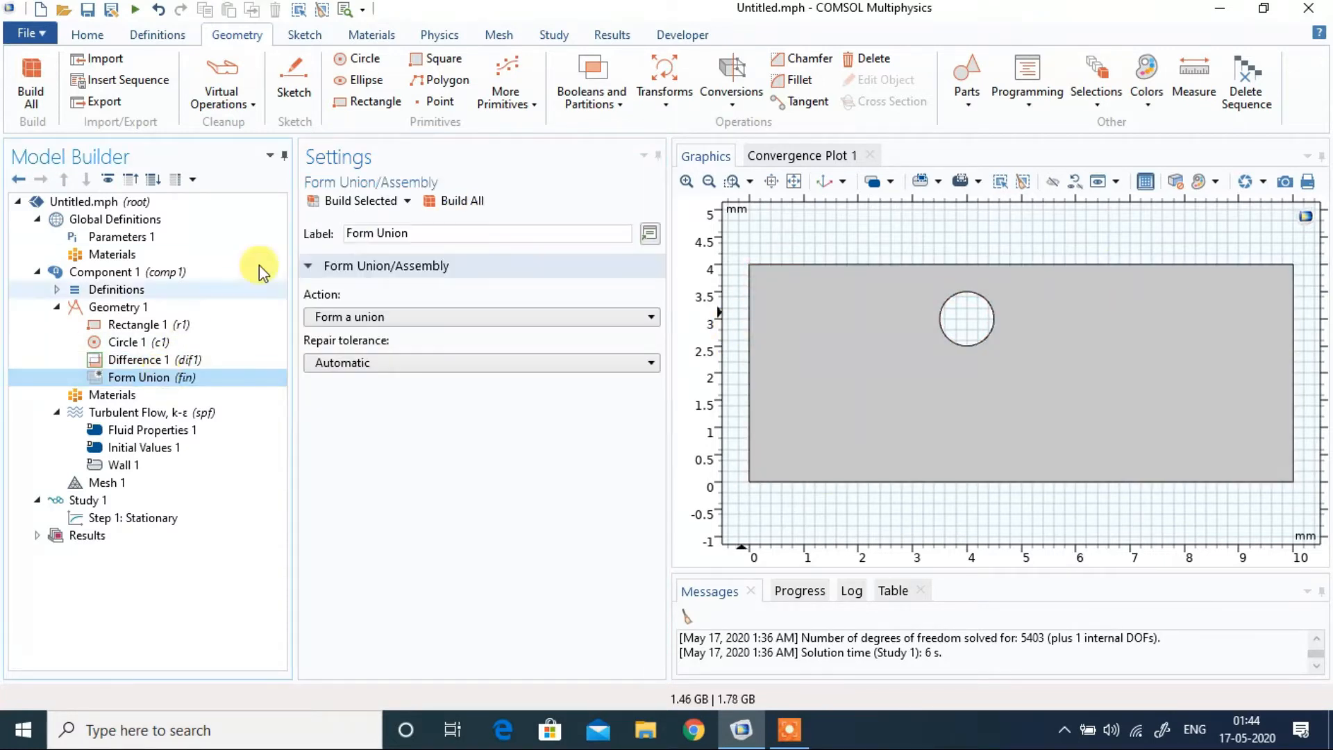
pyautogui.click(452, 203)
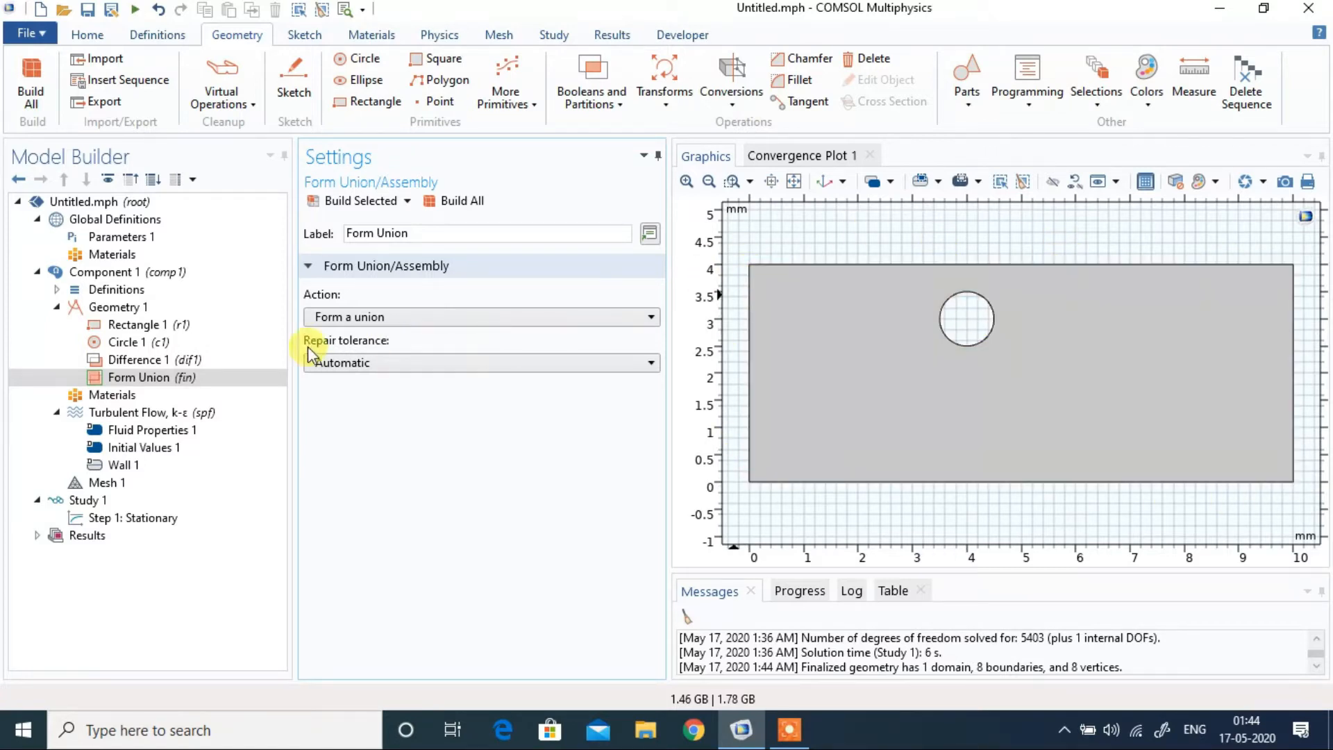
# - Add Water from the Liquids group of the Liquids and Gases material library to Component 1
pyautogui.click(122, 393)
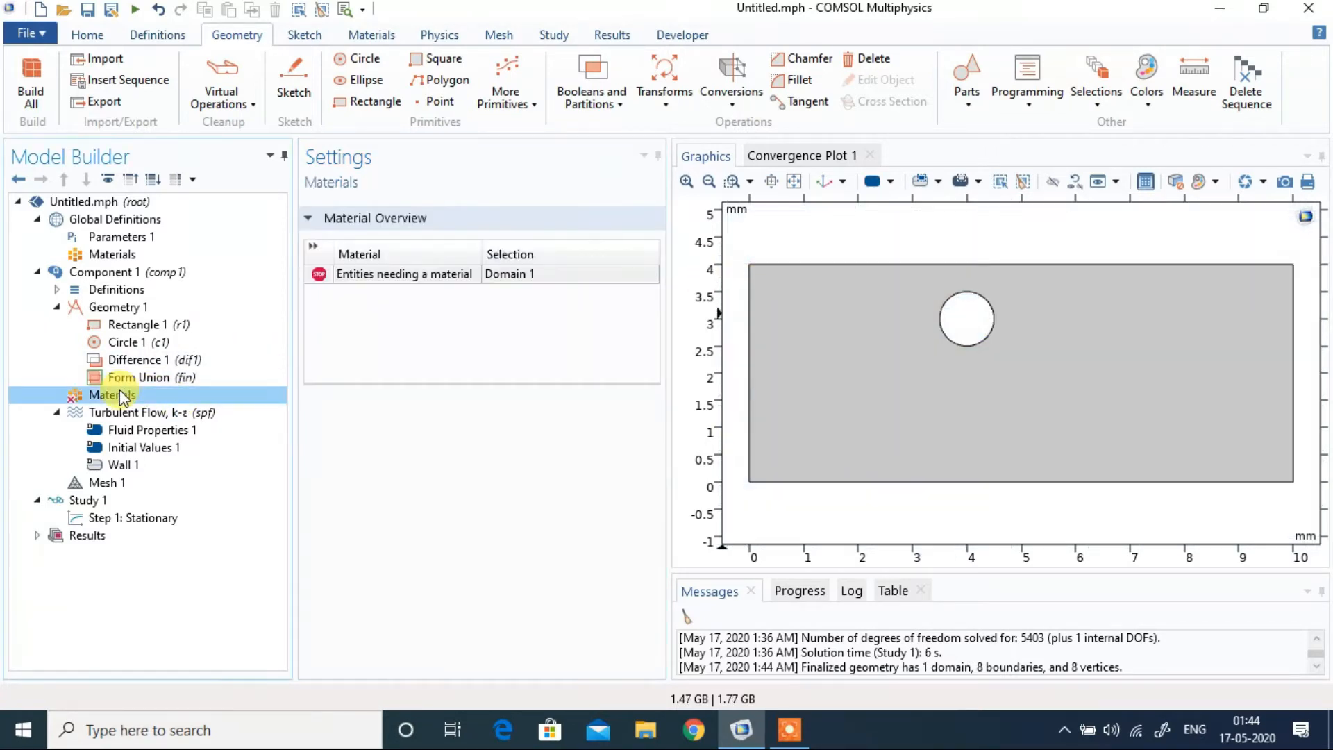
pyautogui.rightClick(109, 393)
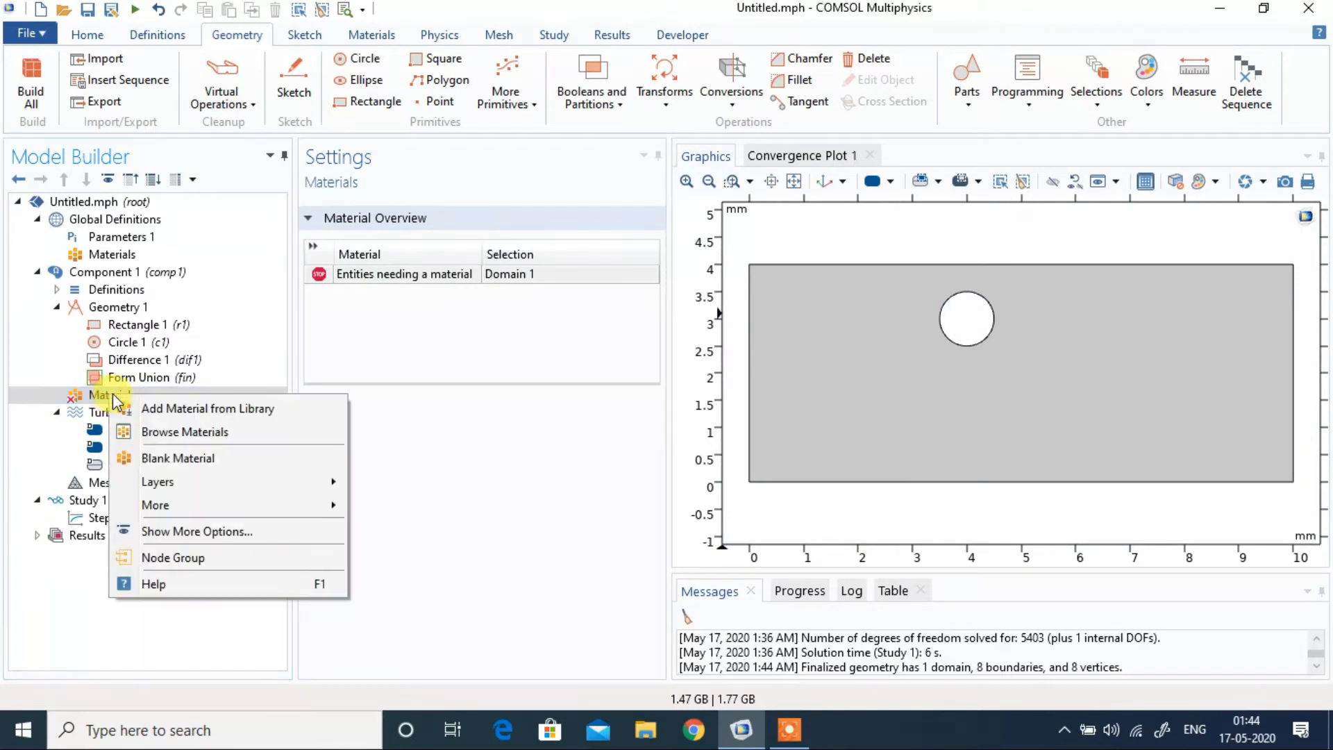
pyautogui.click(195, 408)
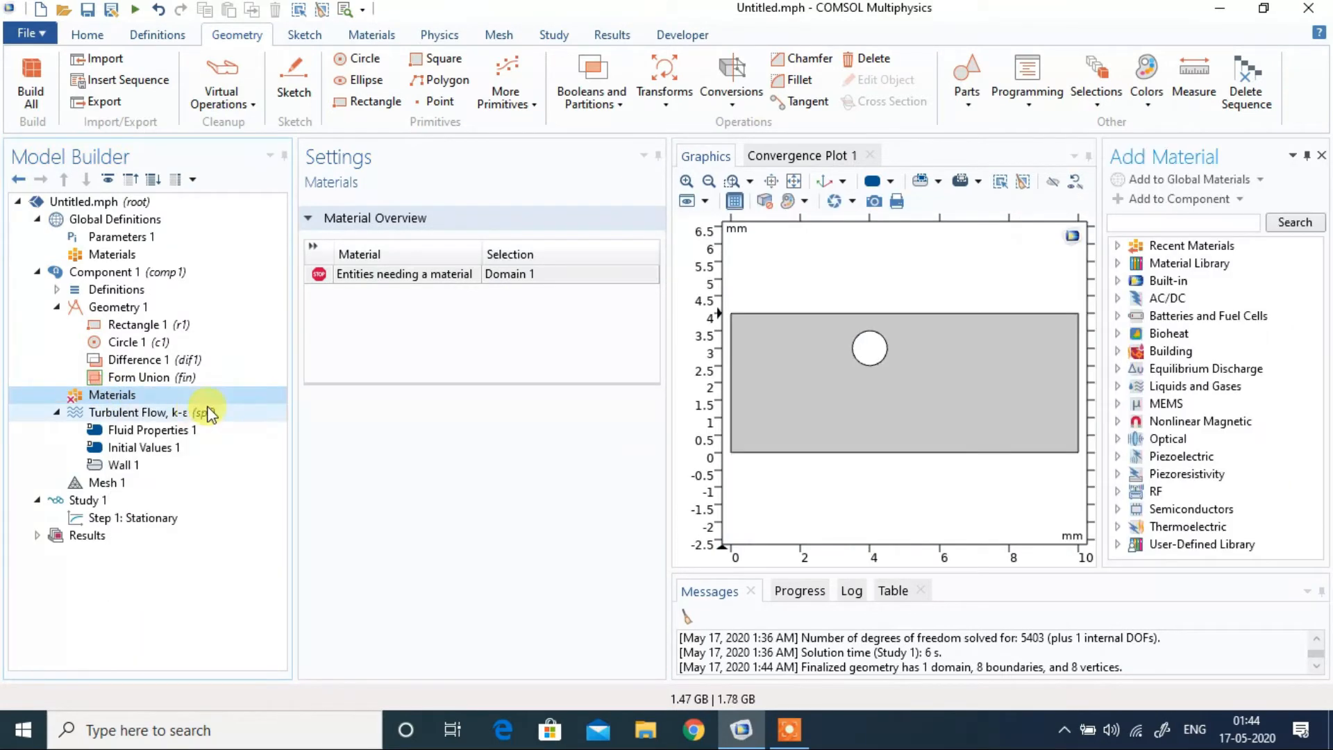
pyautogui.click(1117, 245)
pyautogui.click(1193, 264)
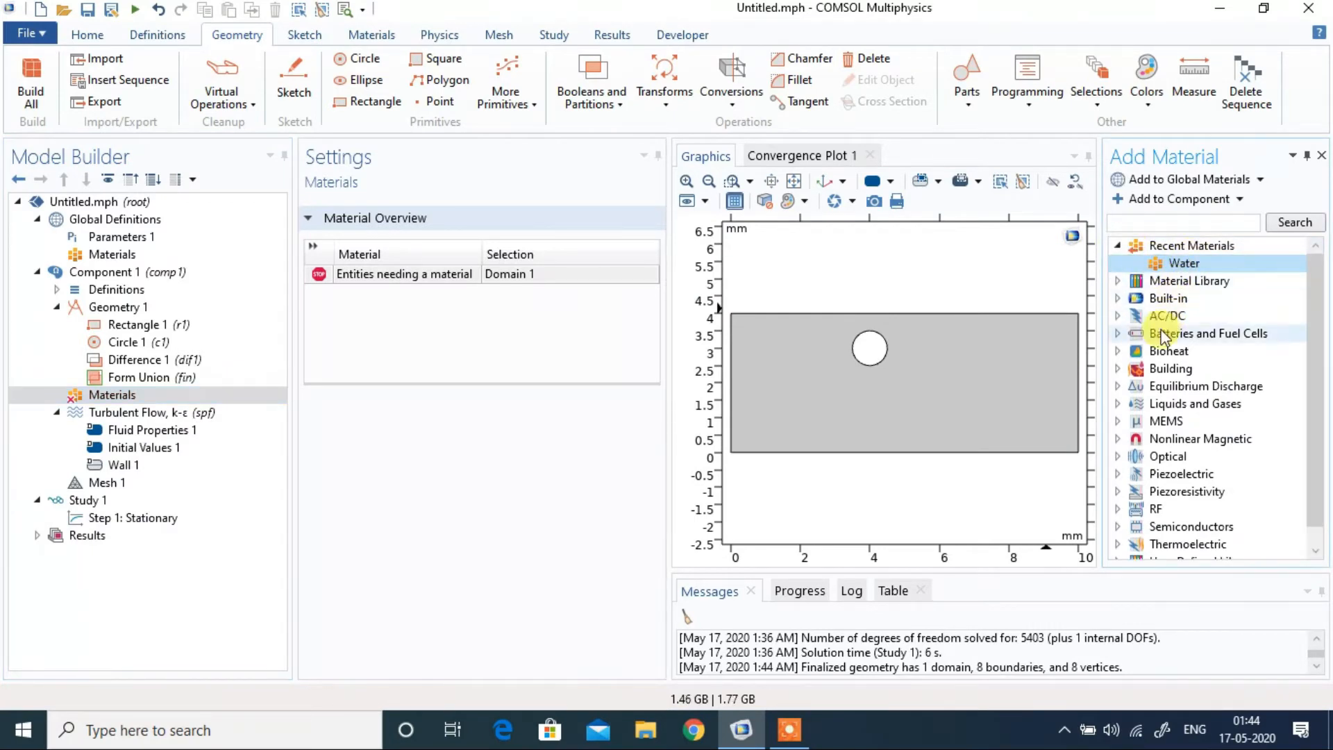
pyautogui.click(1118, 404)
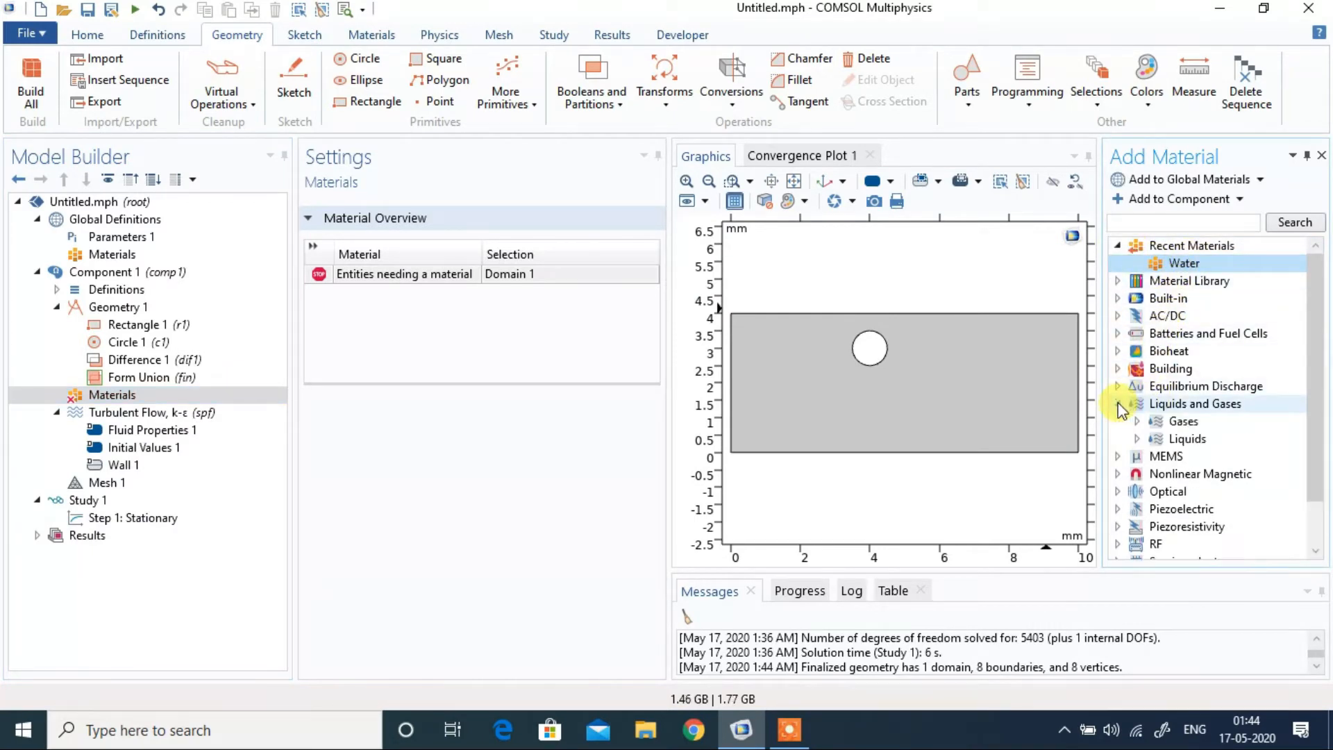
pyautogui.click(1137, 439)
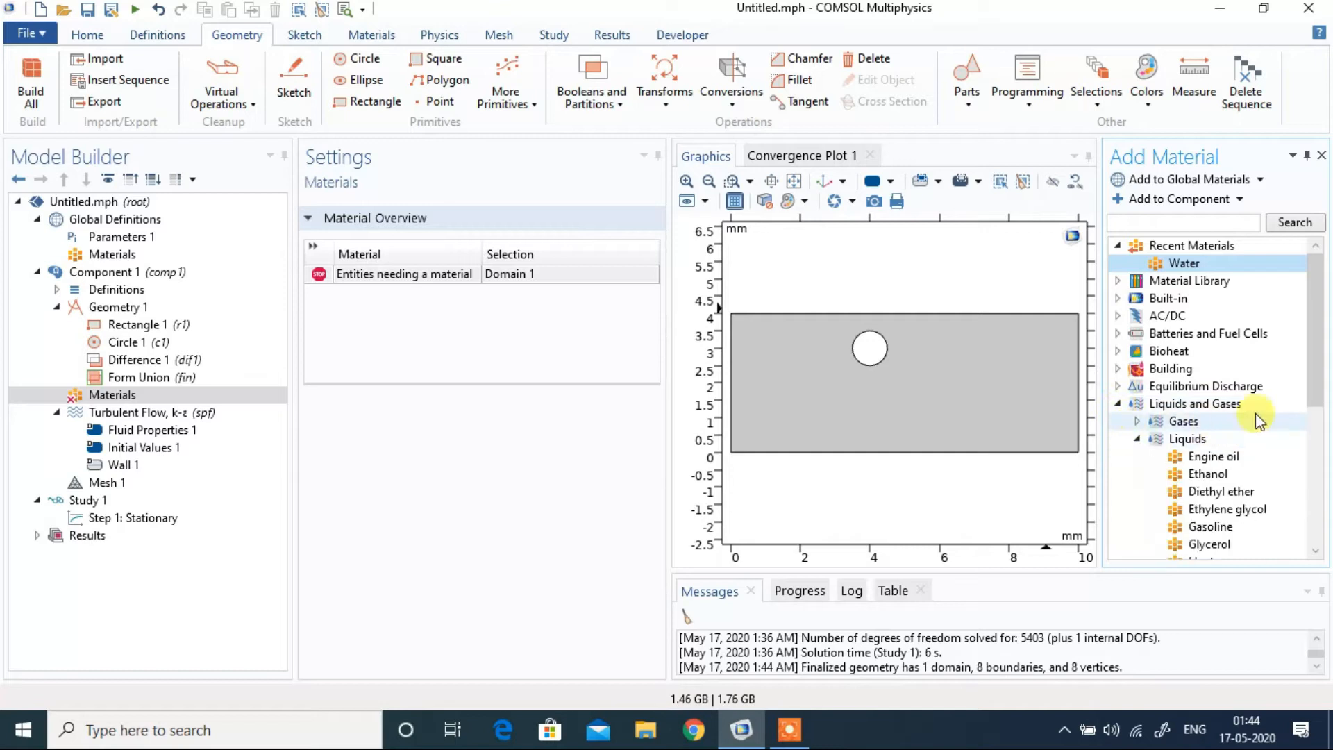
pyautogui.moveTo(1323, 380); pyautogui.dragTo(1324, 467)
pyautogui.click(1225, 456)
pyautogui.click(1175, 200)
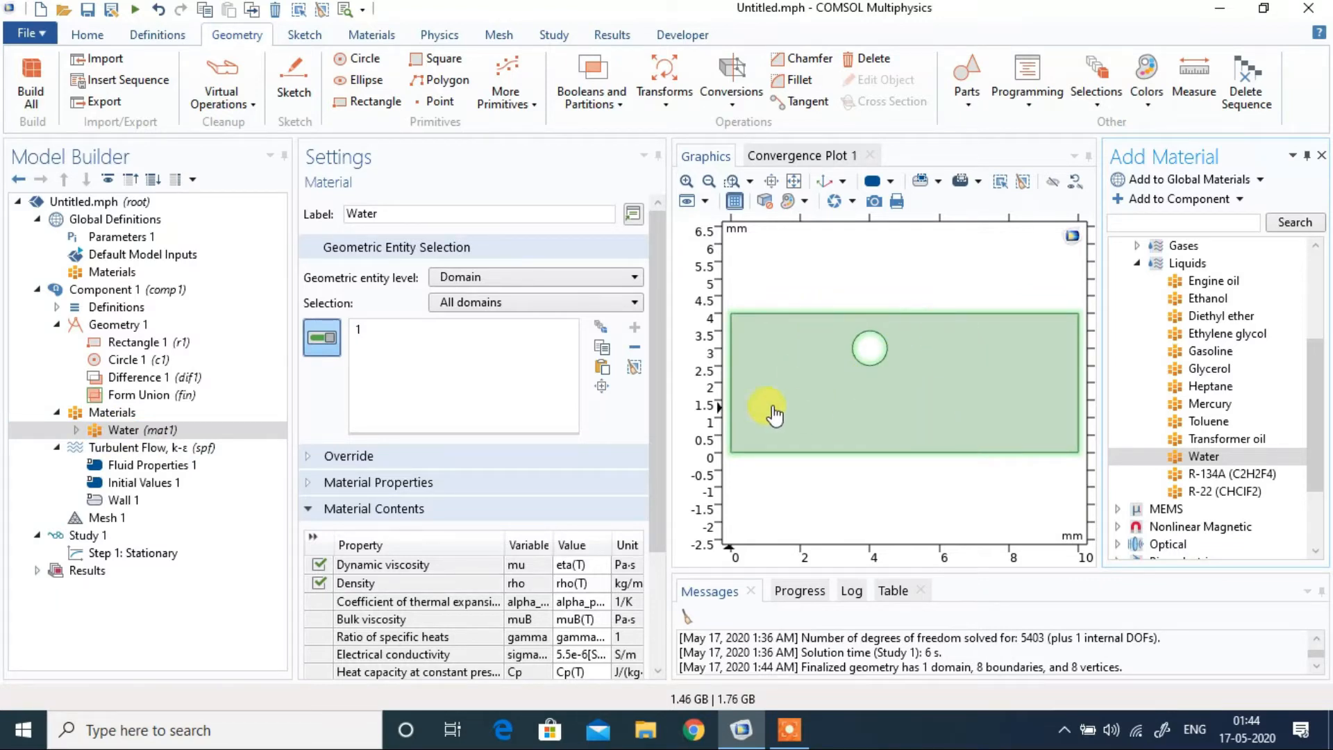
# - Add an Inlet condition to the Turbulent Flow, k-ε physics and assign it to the channel's left vertical edge, boundary 1
pyautogui.click(174, 448)
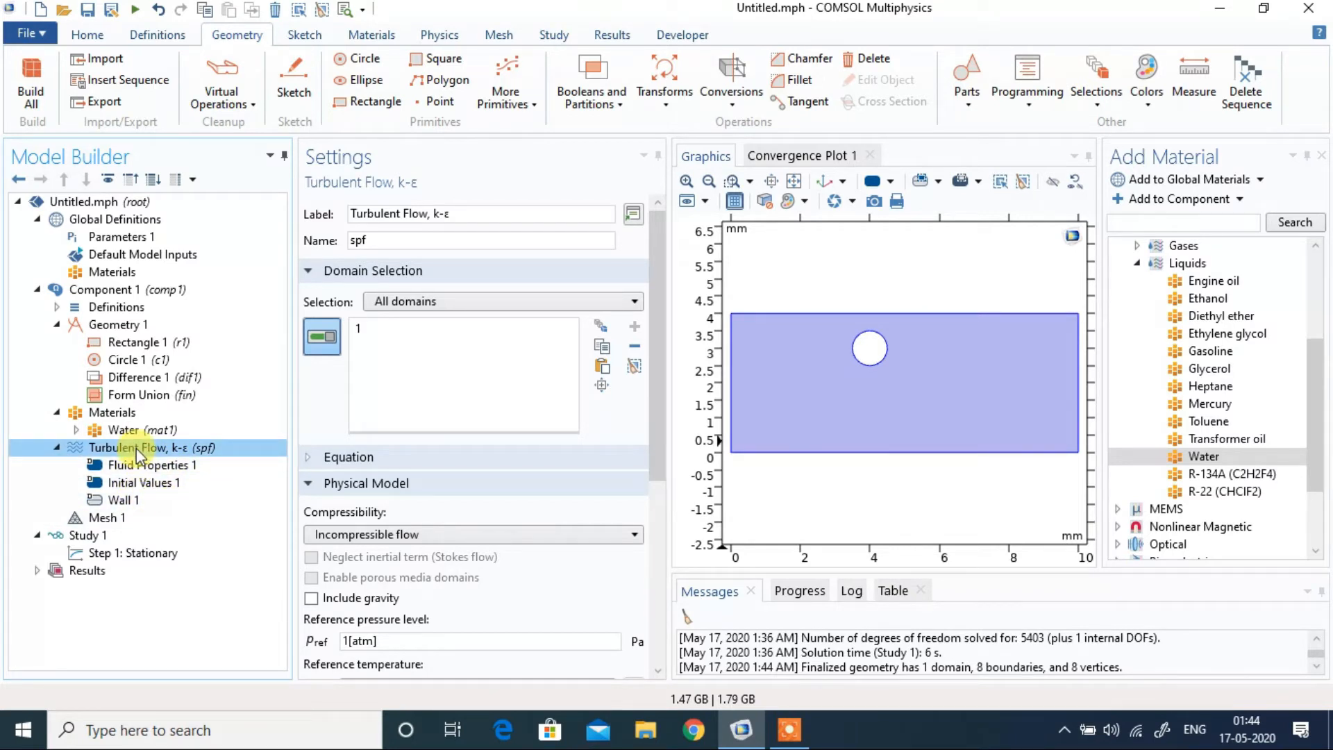
pyautogui.moveTo(655, 426); pyautogui.dragTo(653, 528)
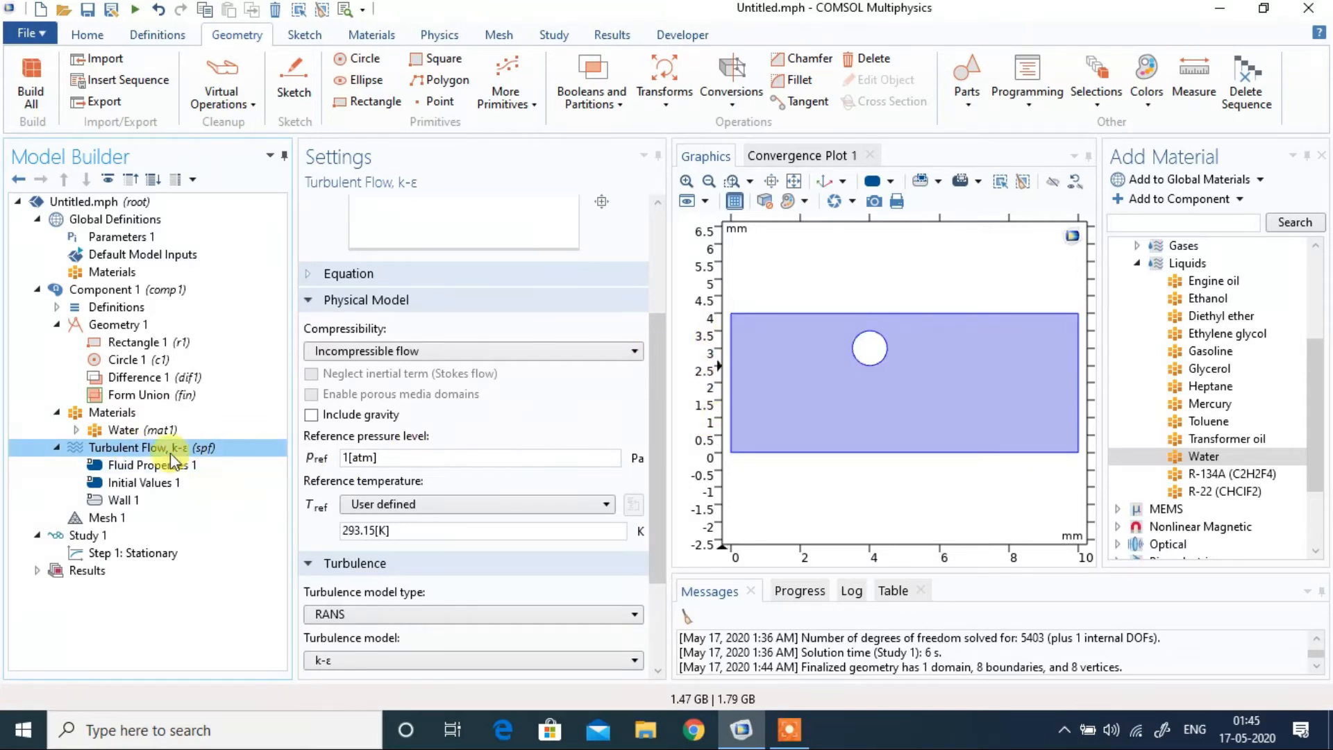
pyautogui.rightClick(124, 447)
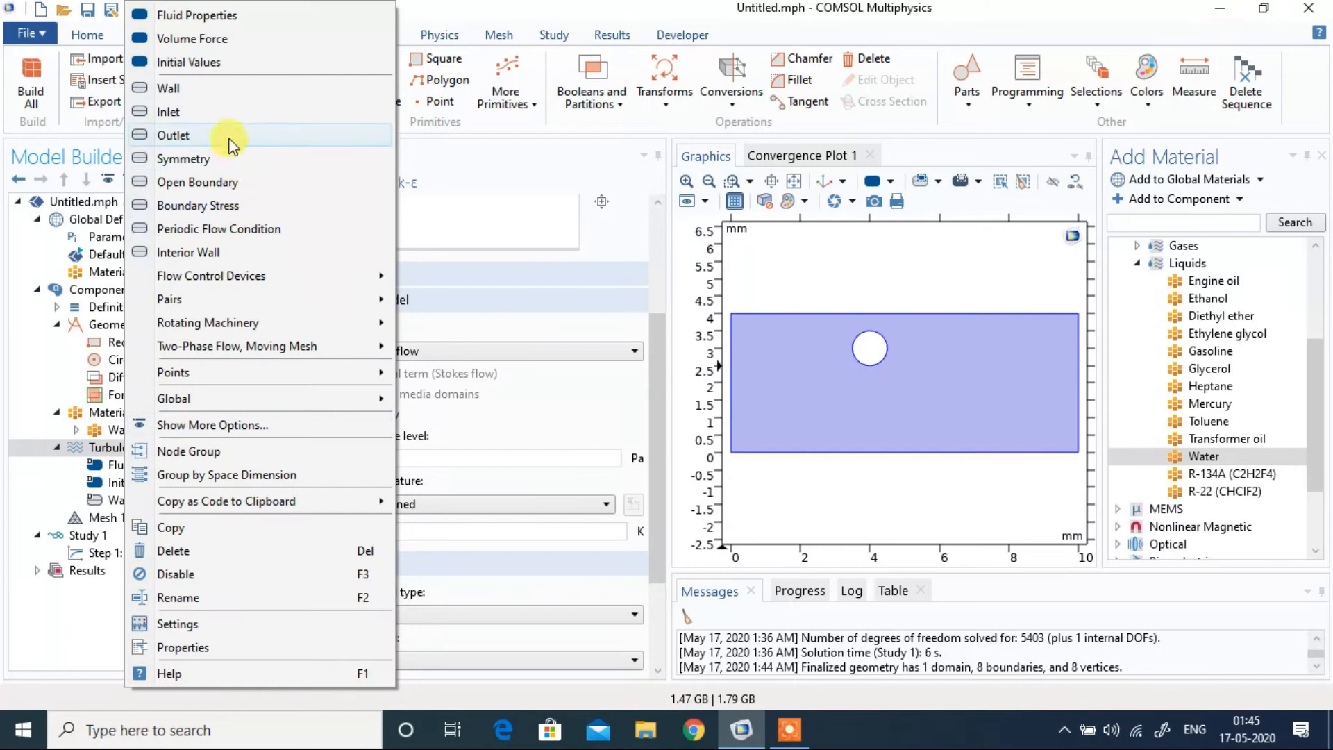
pyautogui.click(180, 112)
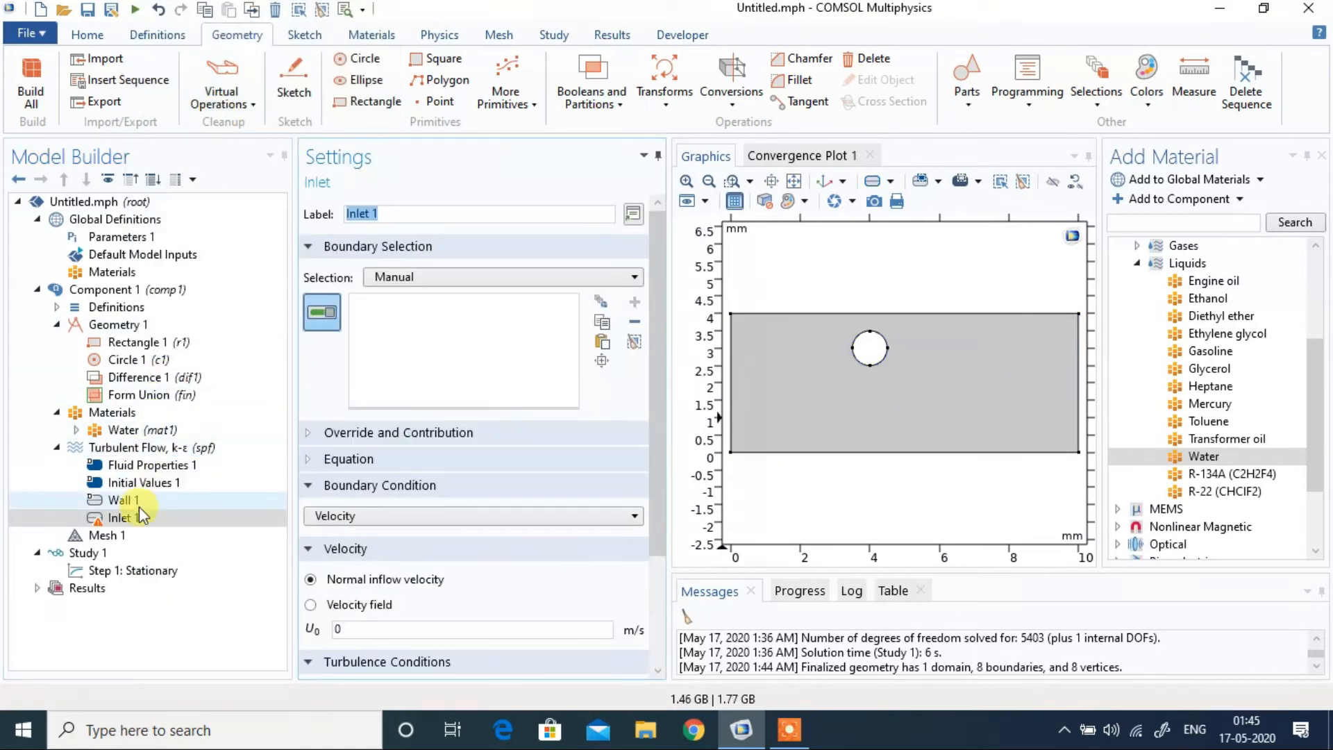
pyautogui.click(139, 512)
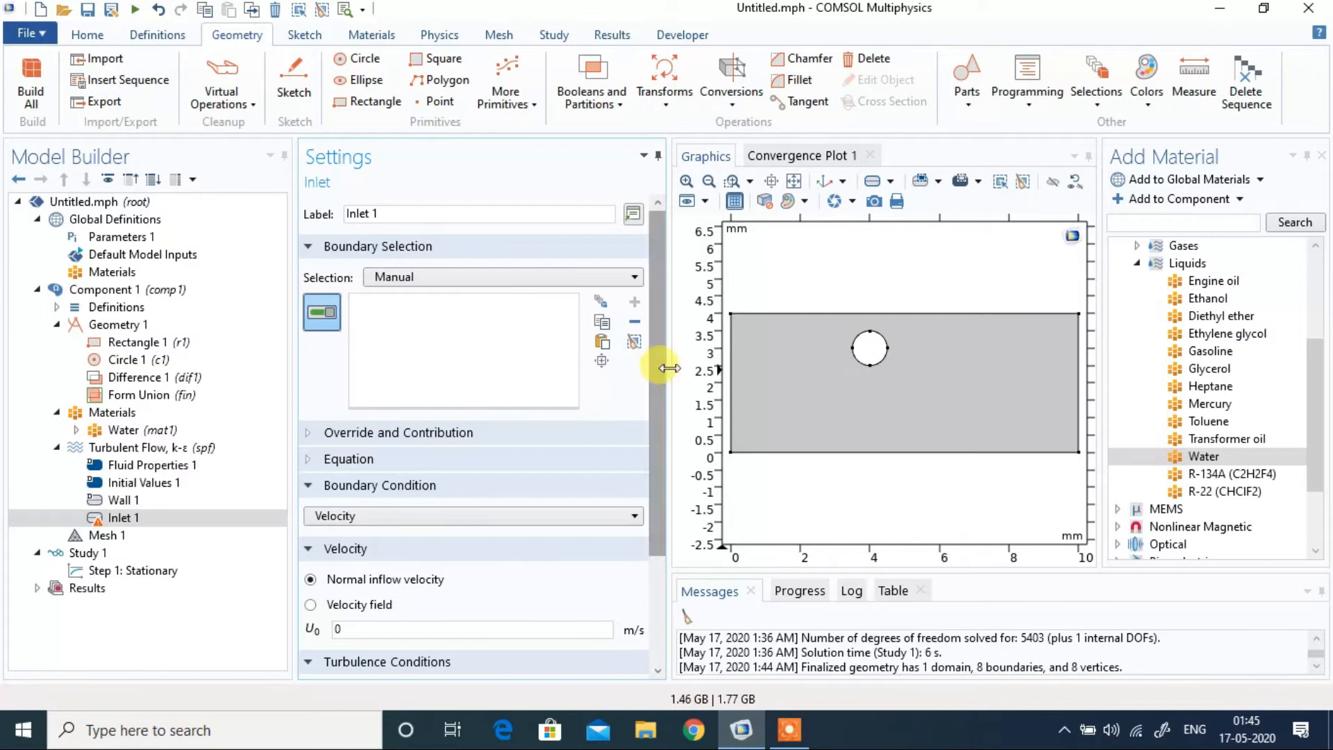
pyautogui.click(730, 375)
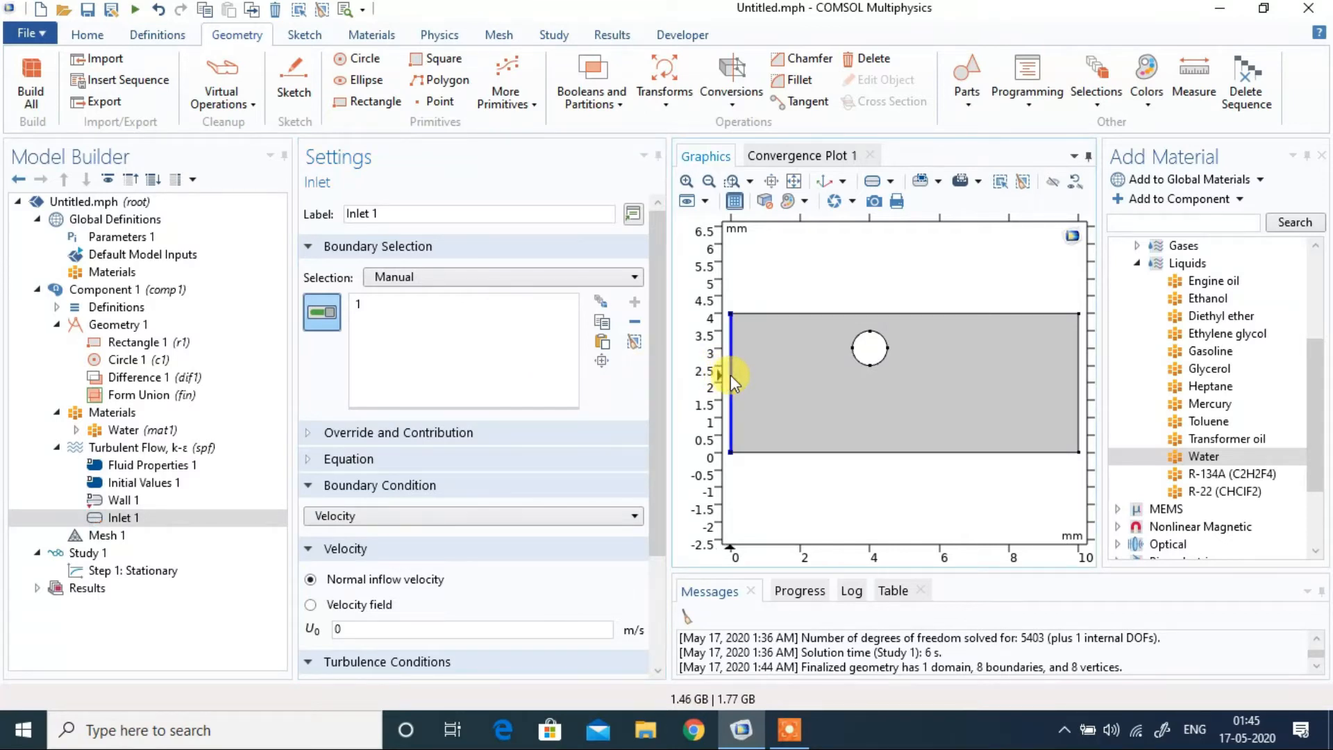
pyautogui.click(385, 301)
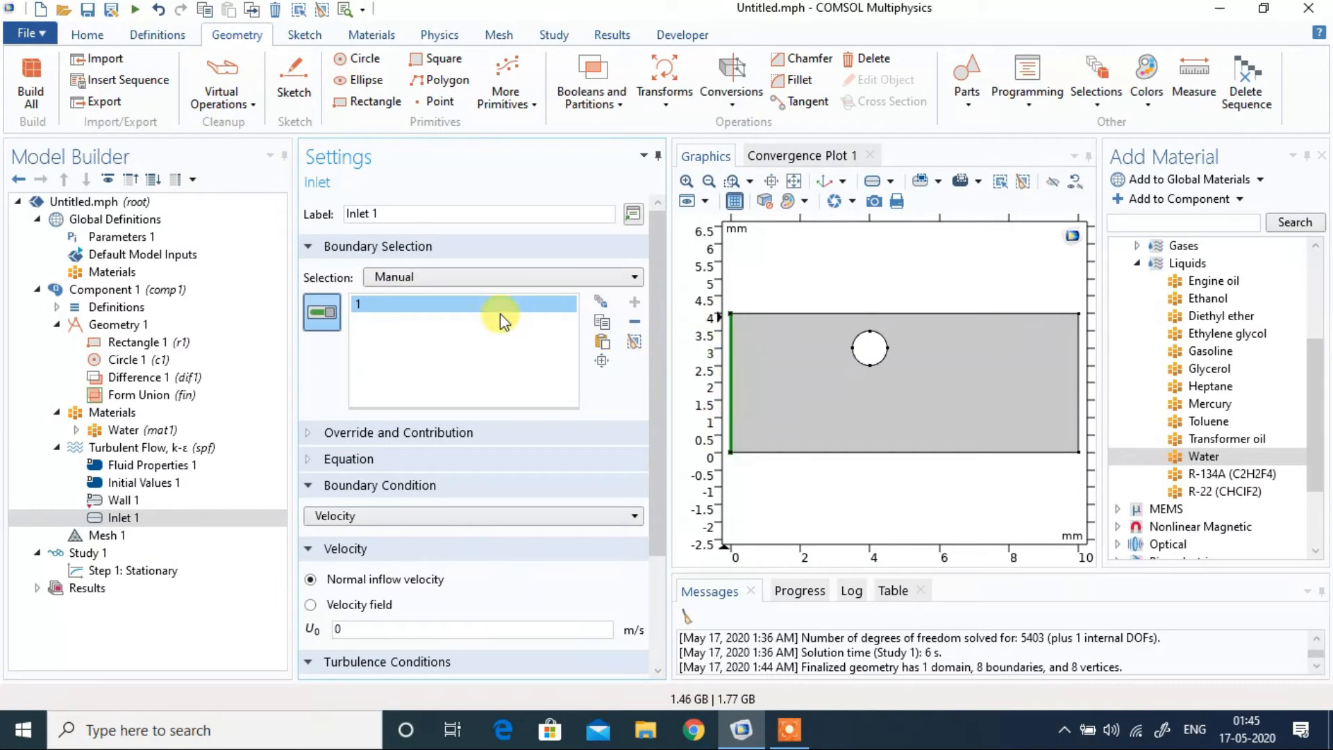
# - Set the inlet's boundary condition to Velocity with a normal inflow velocity of 0.05 m/s
pyautogui.click(456, 246)
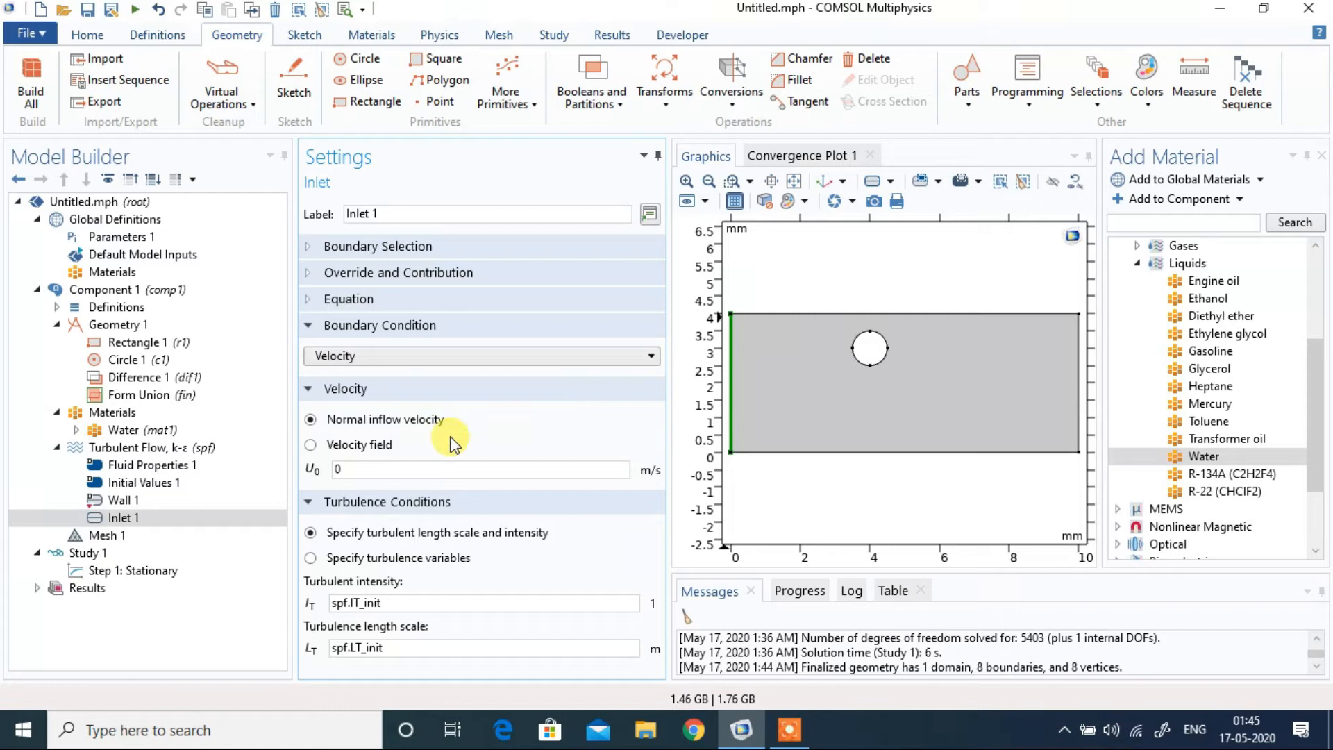
pyautogui.click(387, 354)
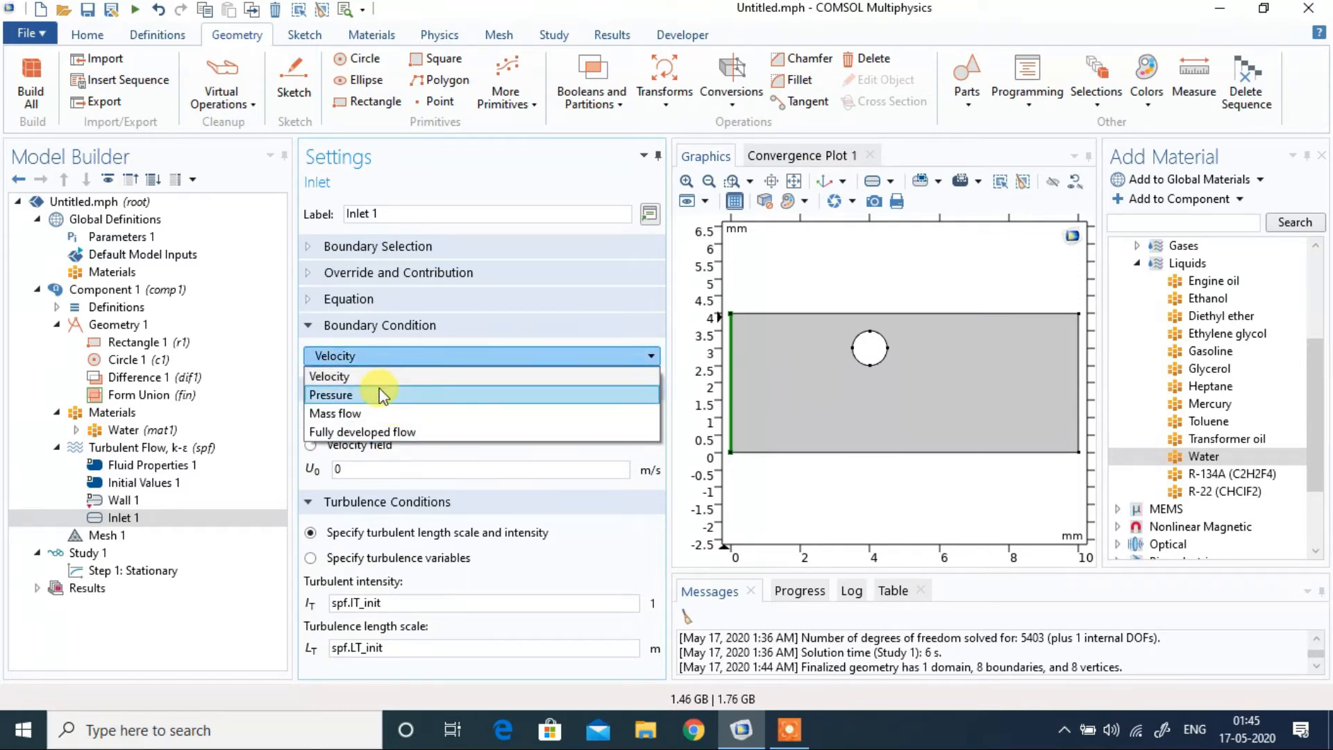
pyautogui.click(380, 377)
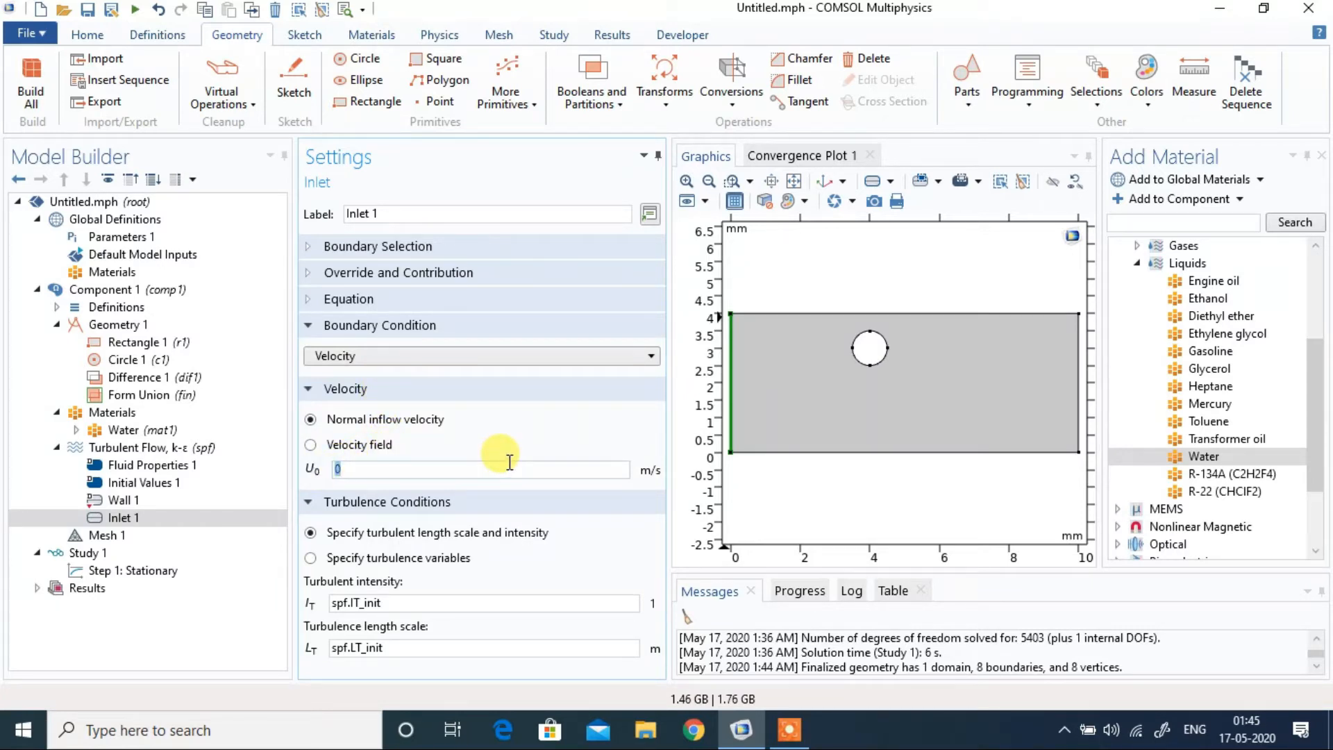
pyautogui.write('5')
pyautogui.click(538, 440)
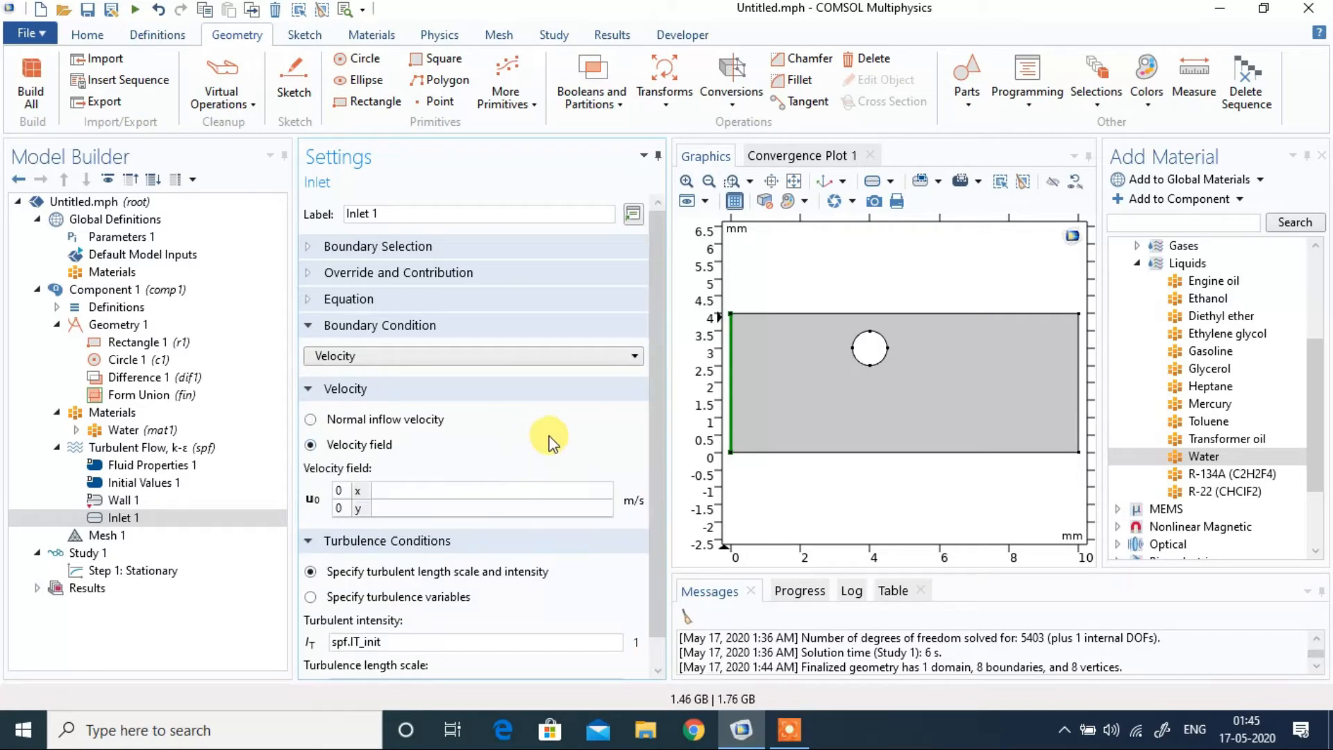
pyautogui.click(347, 421)
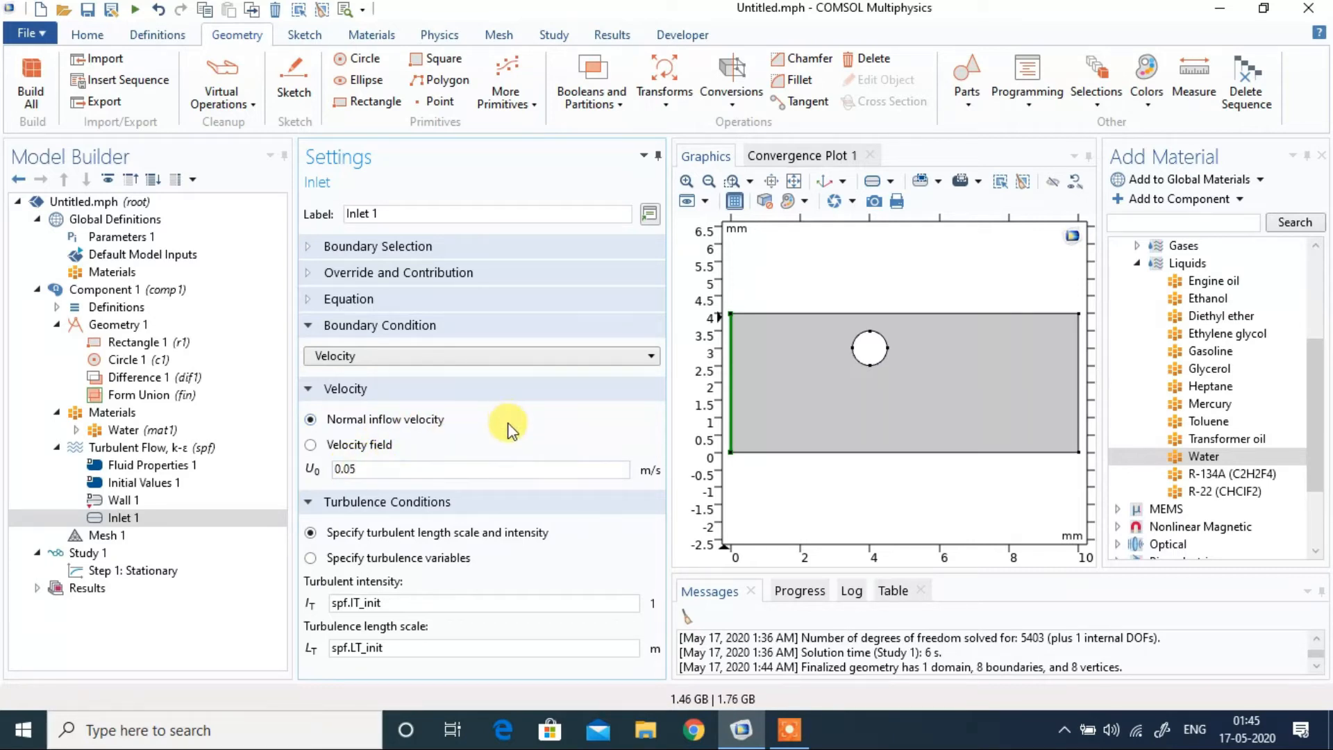
# - Add an Outlet condition to the Turbulent Flow, k-ε physics on the channel's right vertical edge, boundary 4, keeping the Pressure condition at 0 Pa
pyautogui.click(120, 446)
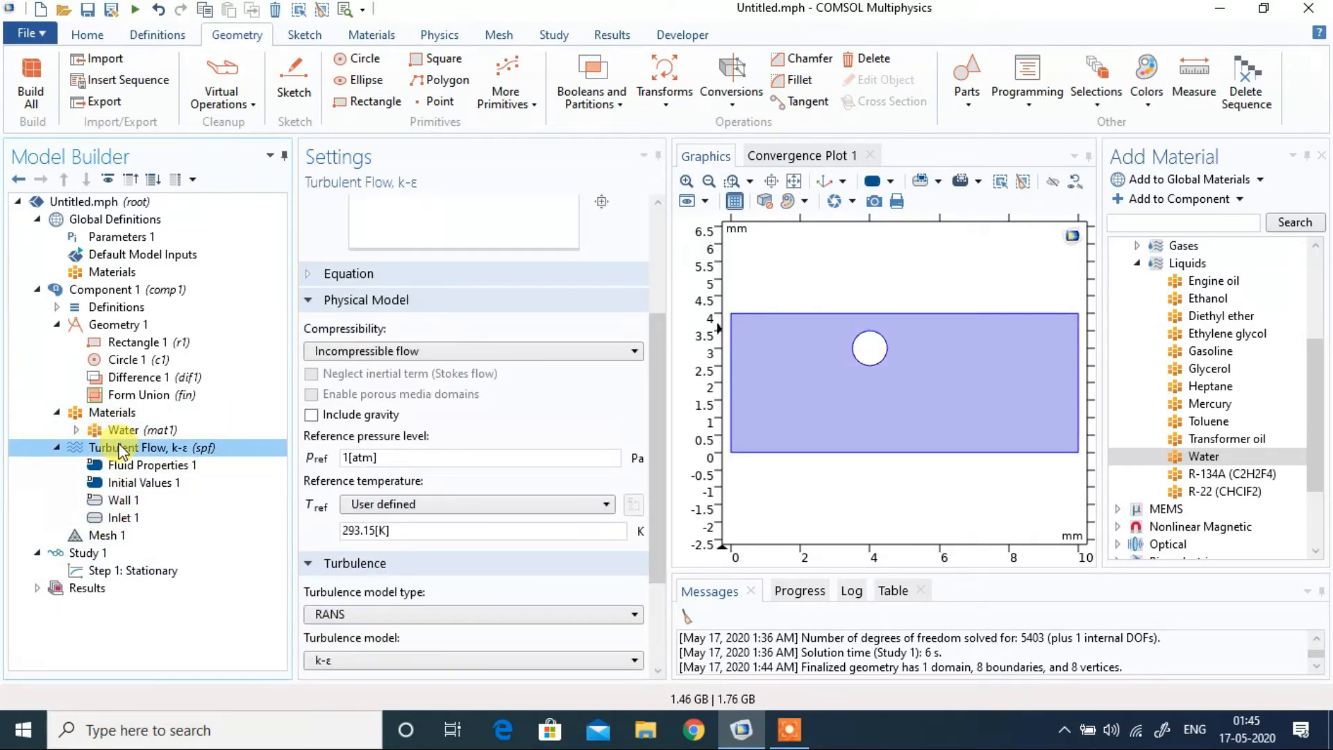
pyautogui.rightClick(120, 448)
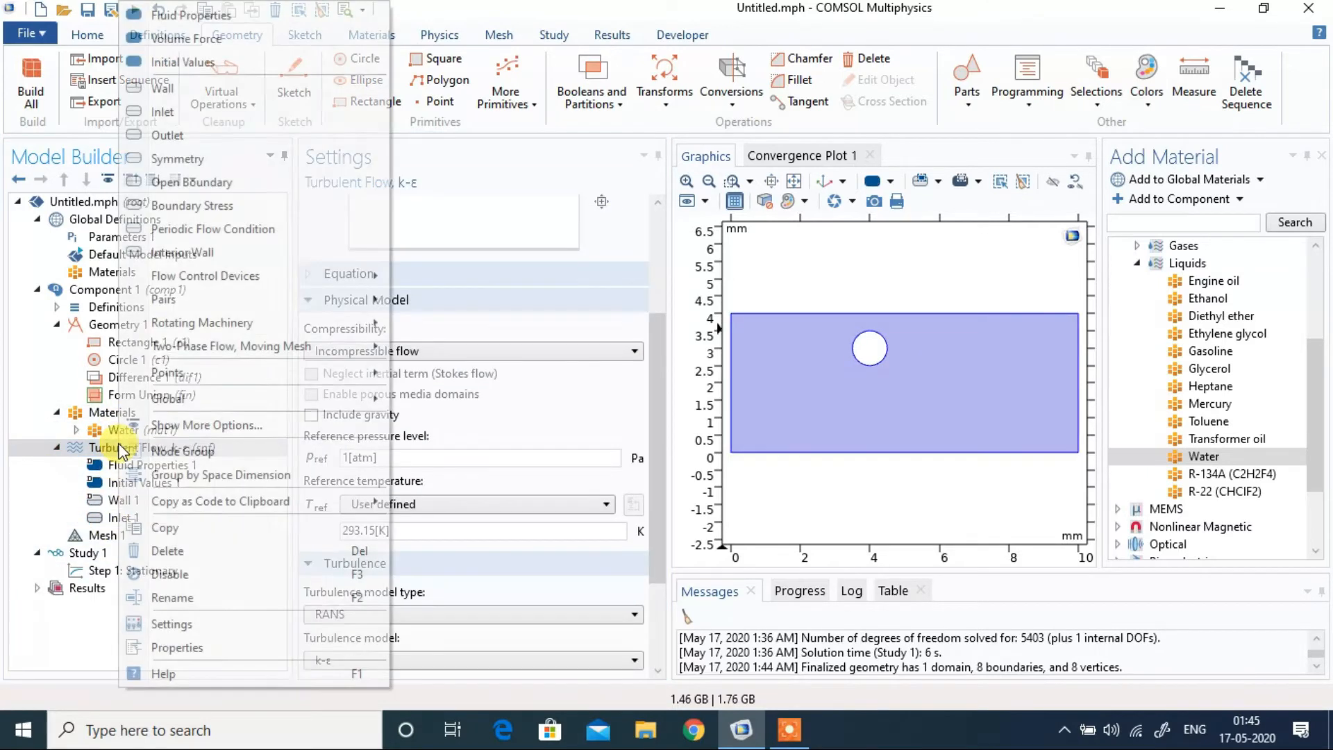
pyautogui.click(182, 134)
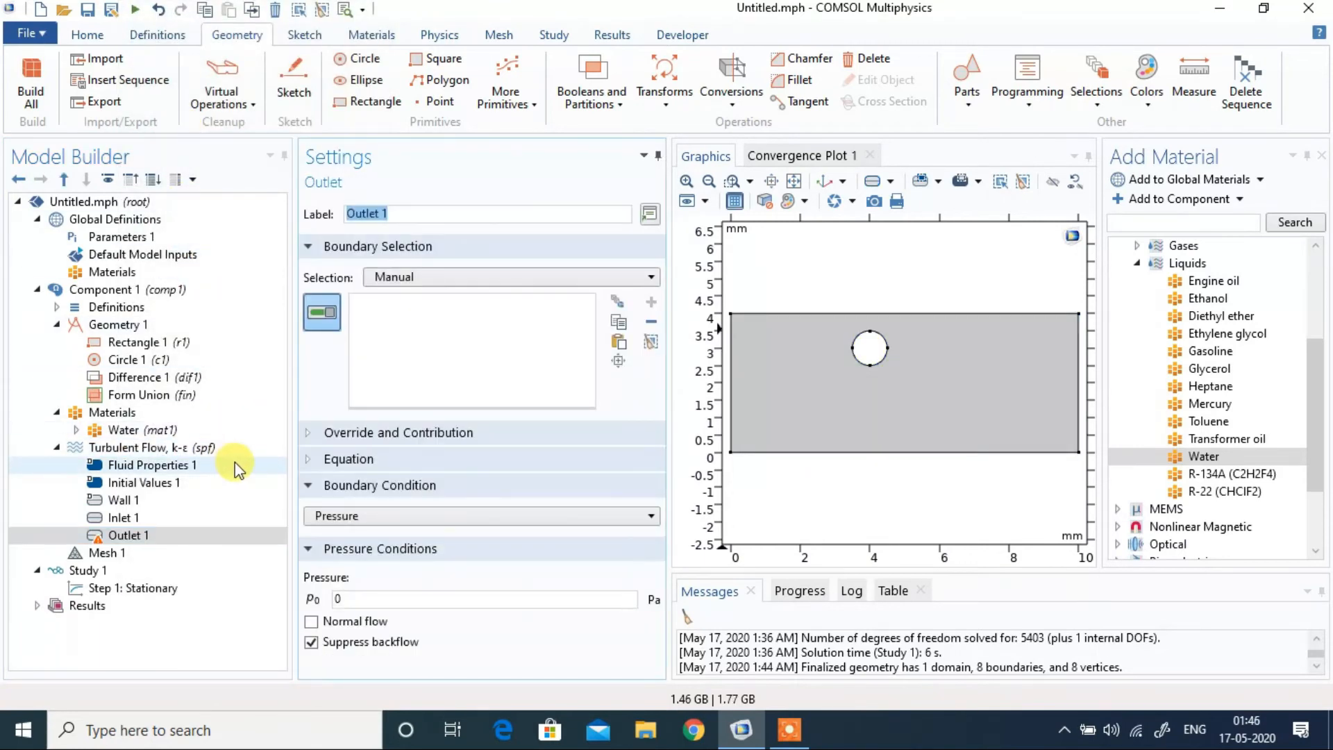
pyautogui.click(141, 536)
pyautogui.click(447, 356)
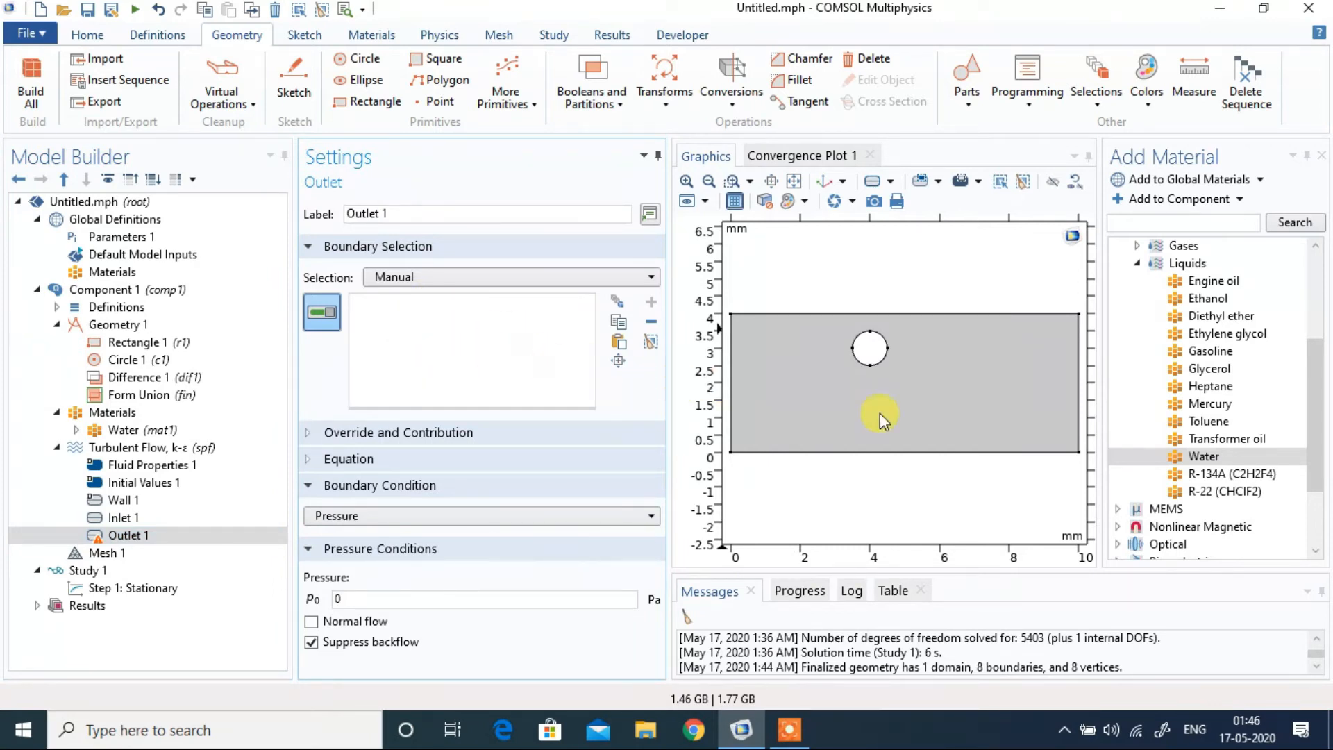
pyautogui.click(1079, 379)
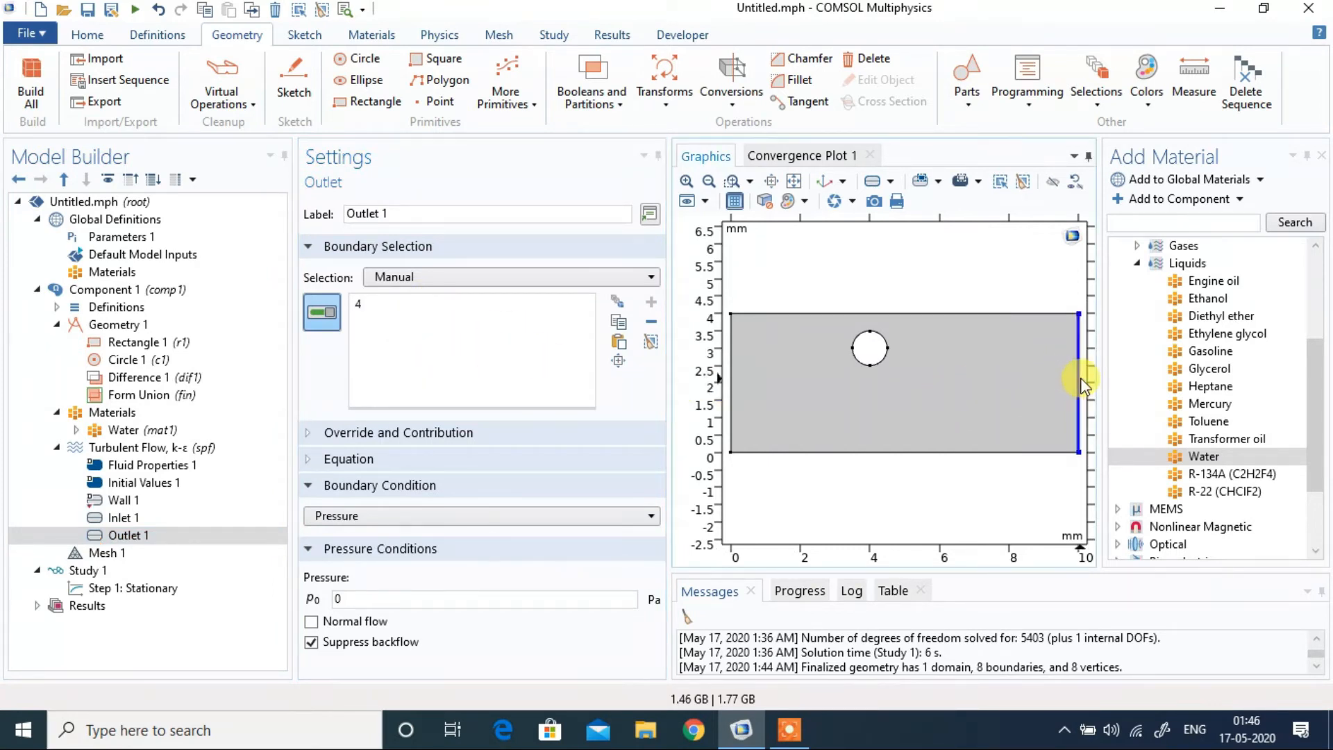
pyautogui.click(386, 304)
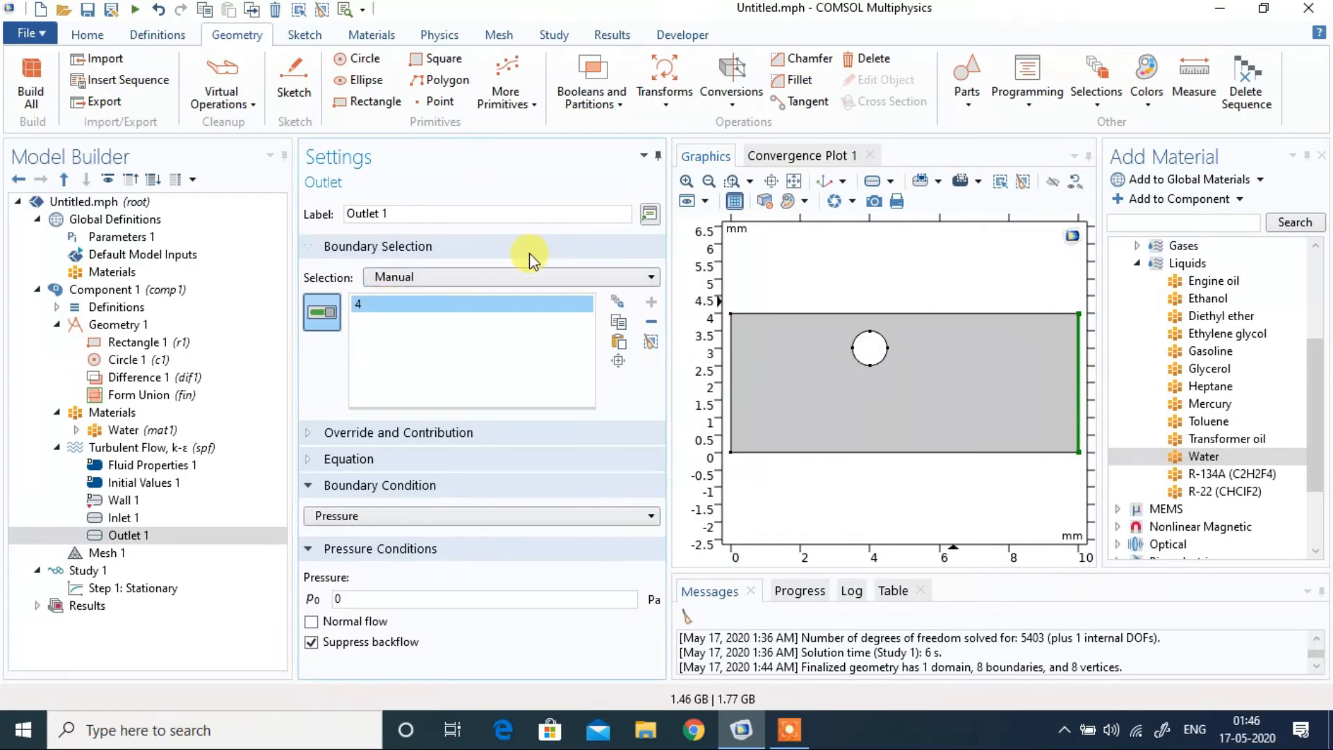
pyautogui.click(386, 247)
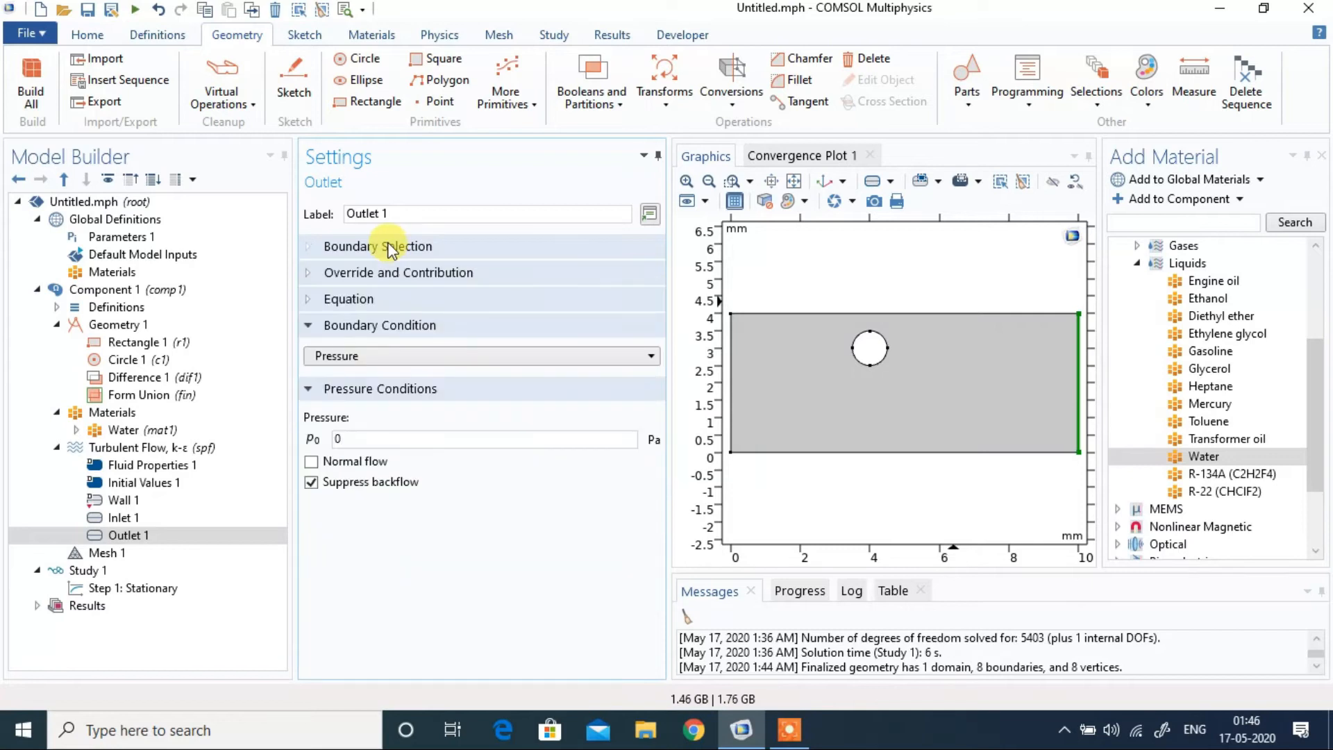
pyautogui.click(379, 356)
pyautogui.click(381, 356)
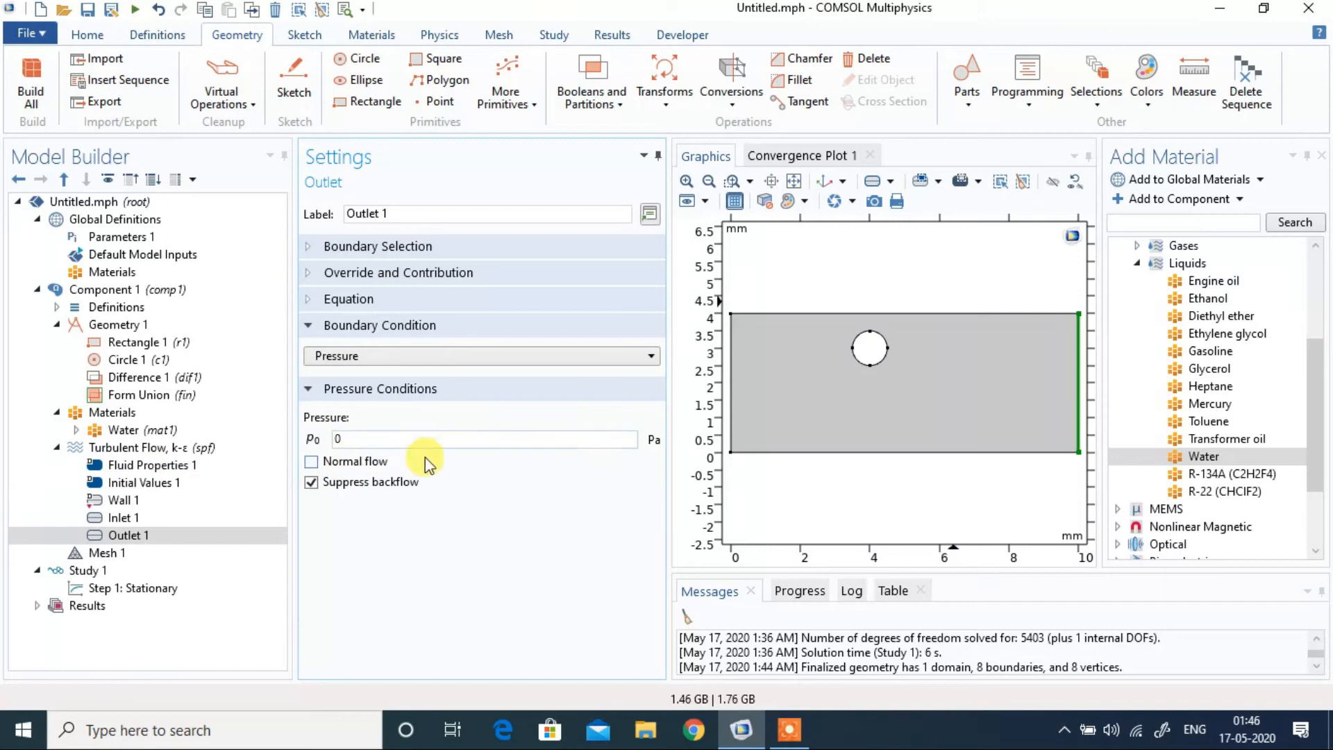
# - Set the physics-controlled mesh's element size to Finer and build the mesh
pyautogui.click(126, 550)
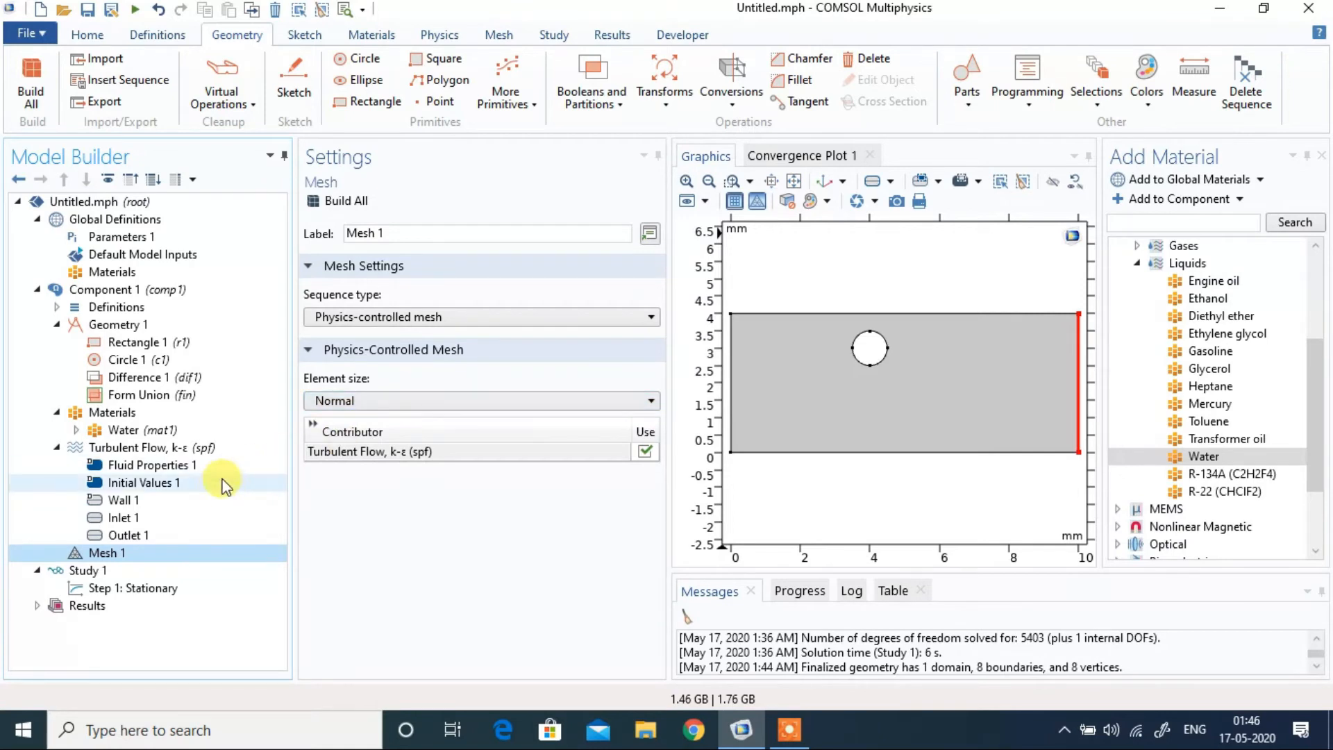
pyautogui.click(401, 403)
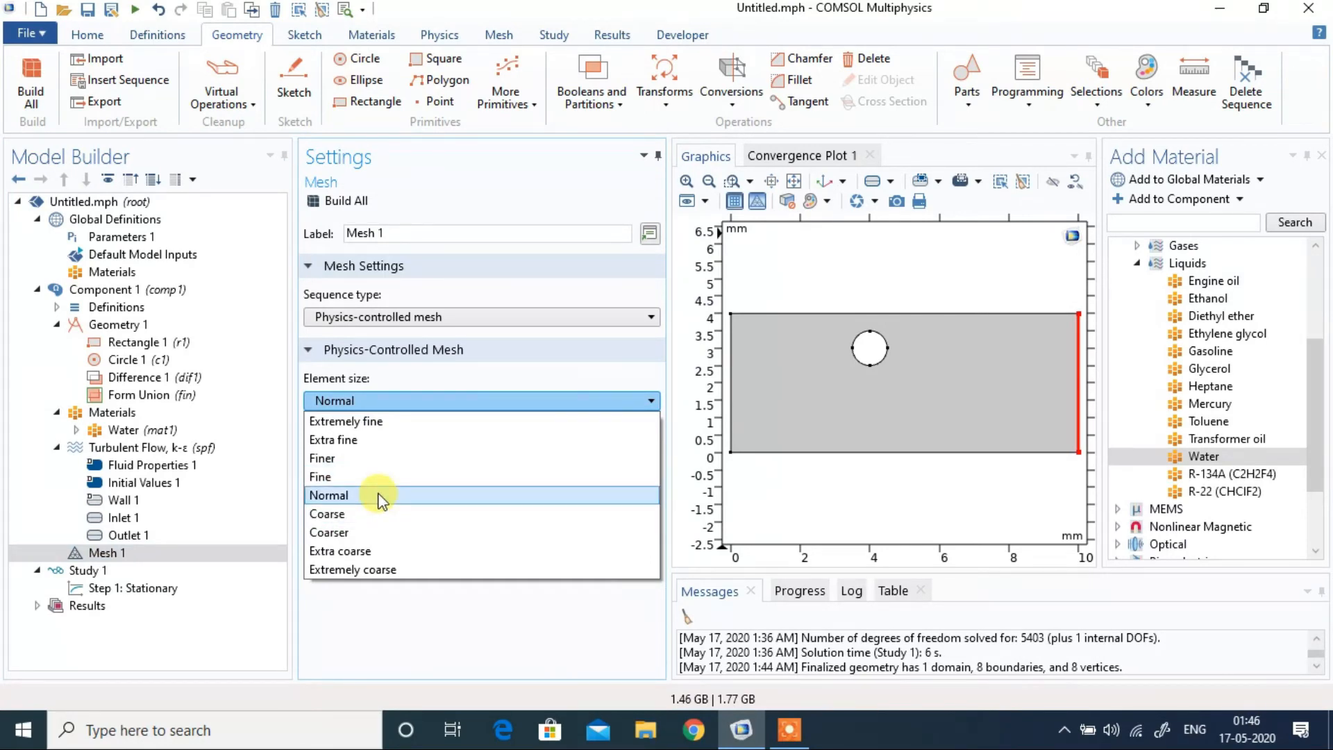
pyautogui.click(372, 455)
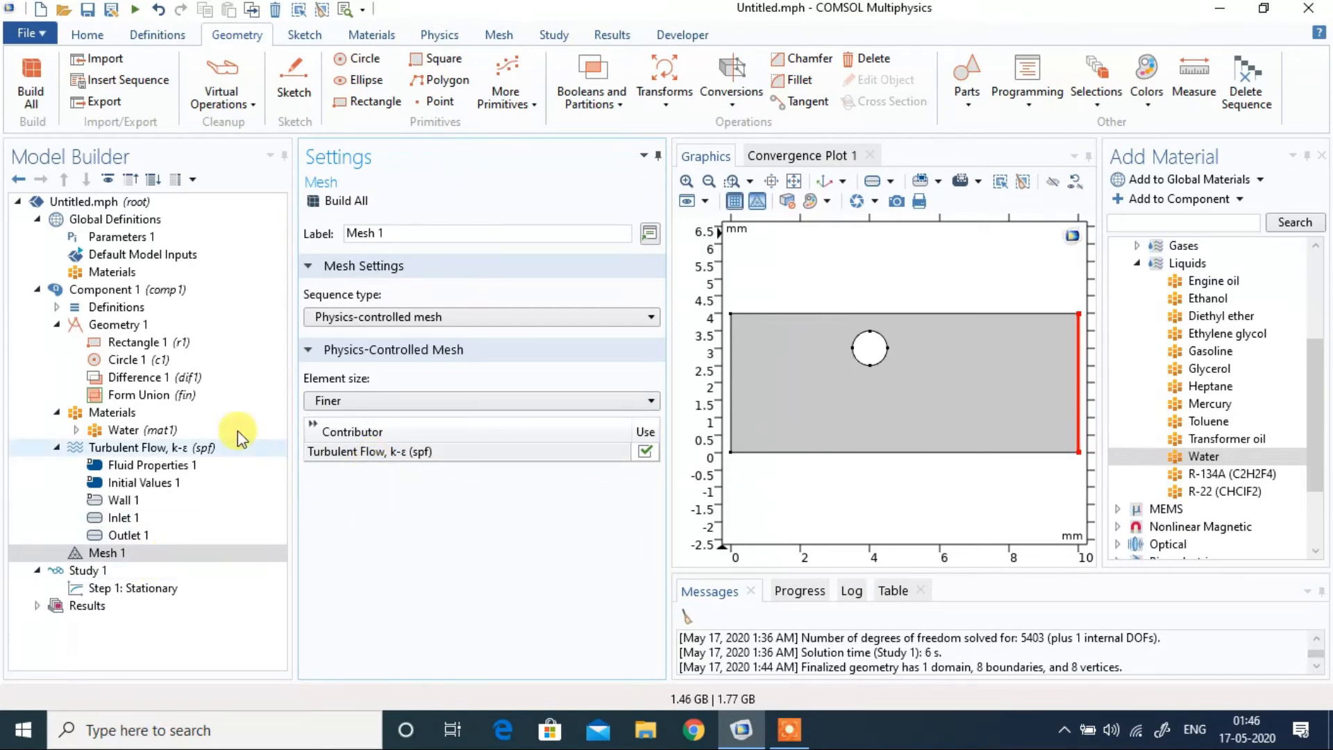
pyautogui.click(392, 397)
pyautogui.click(382, 456)
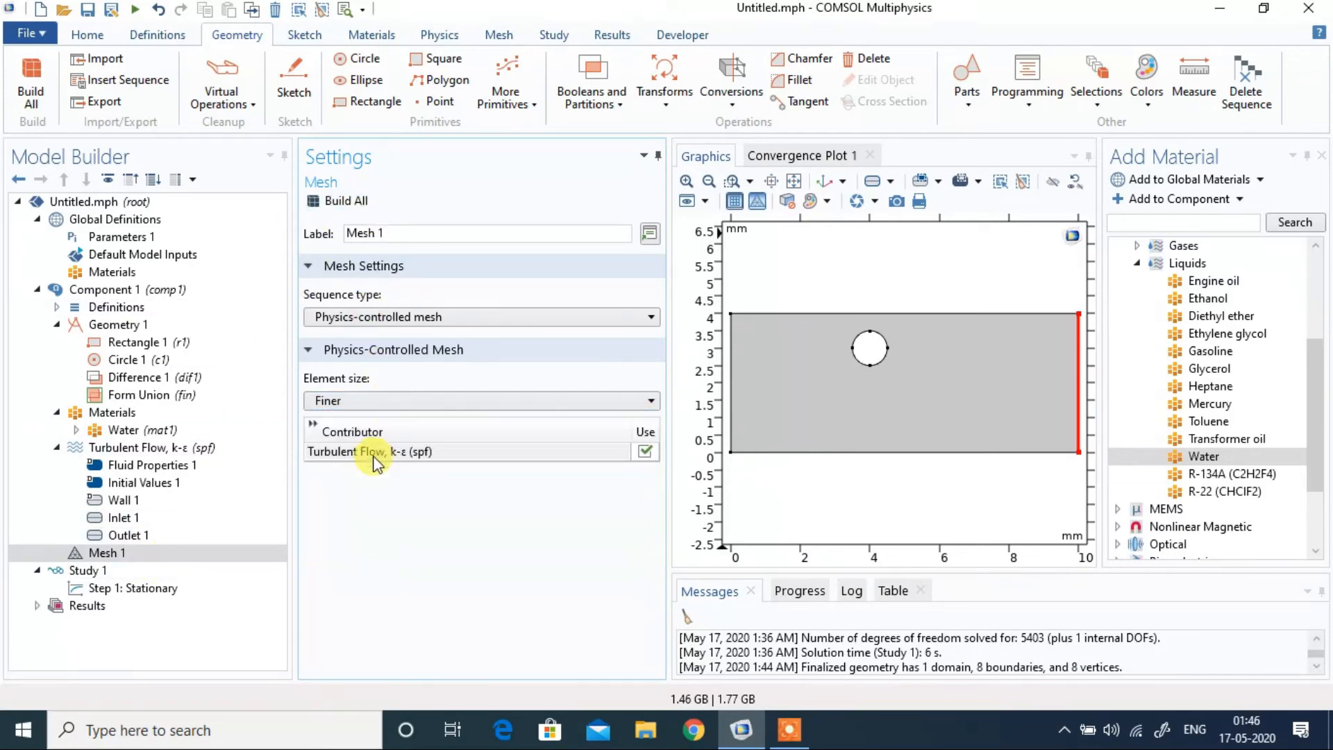
pyautogui.click(341, 202)
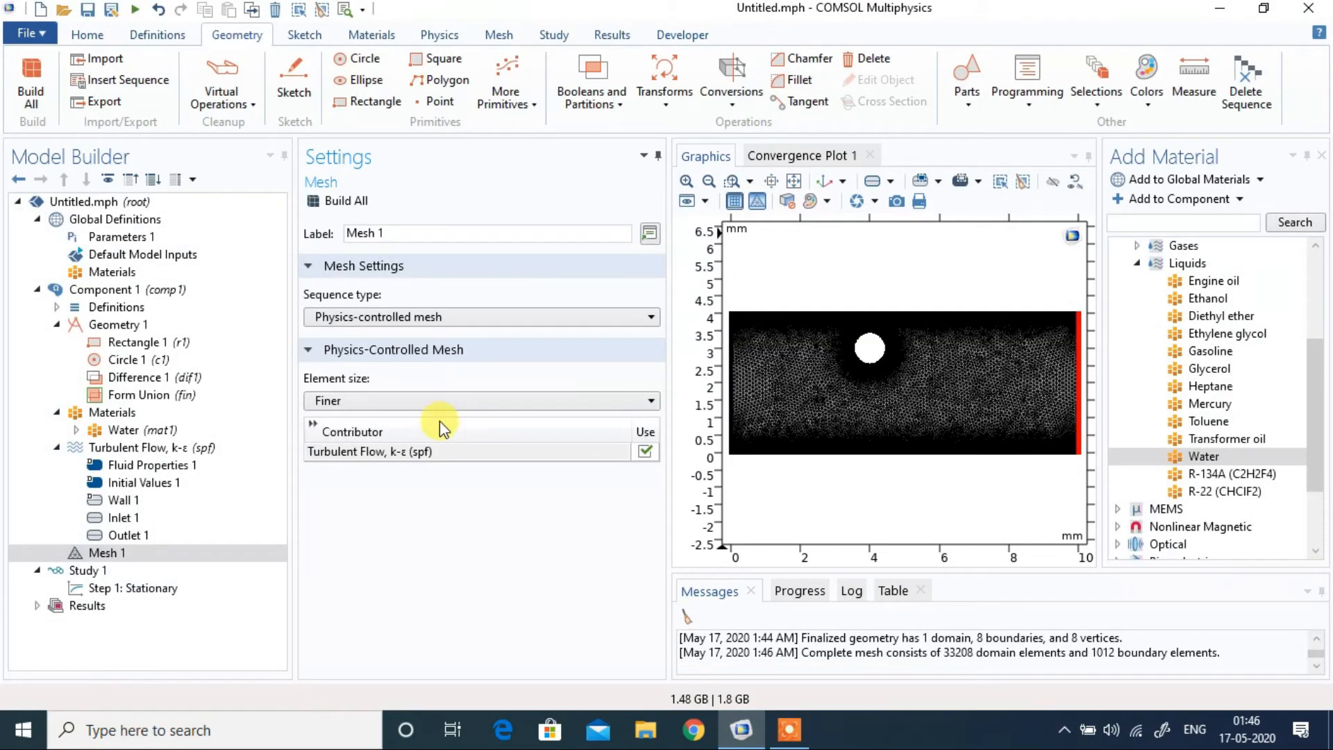
# - Examine the mesh around the circular obstacle, including the boundary layer elements at its edge, and return to the full channel
pyautogui.scroll(2, 901, 401)
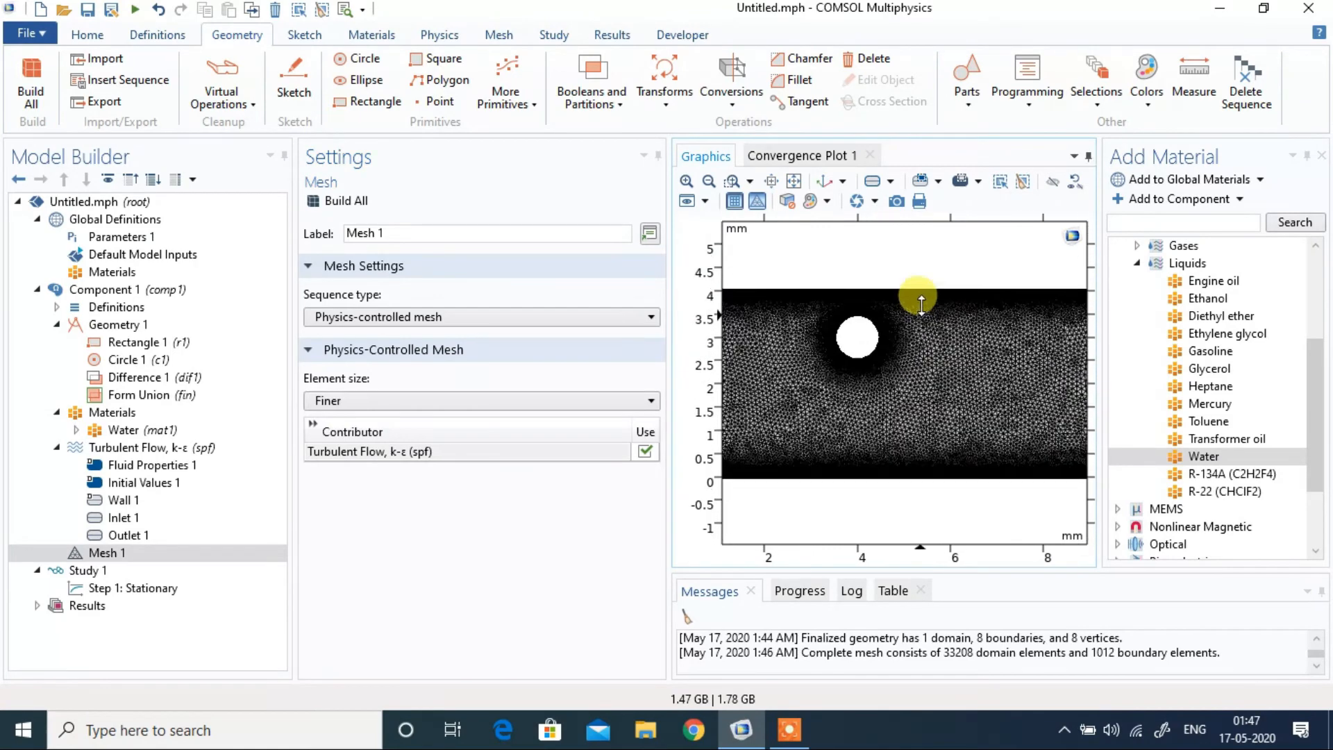
pyautogui.scroll(5, 884, 441)
pyautogui.moveTo(856, 261); pyautogui.dragTo(914, 536)
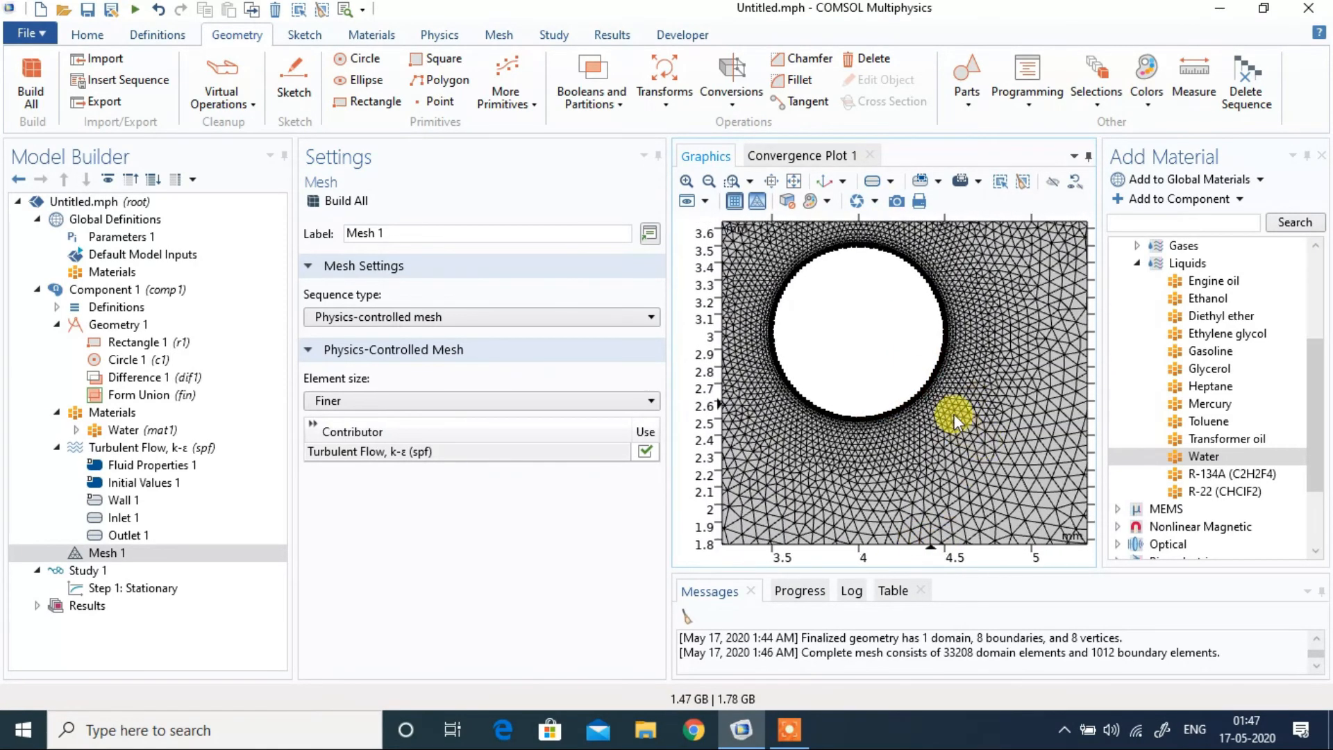
pyautogui.scroll(5, 954, 414)
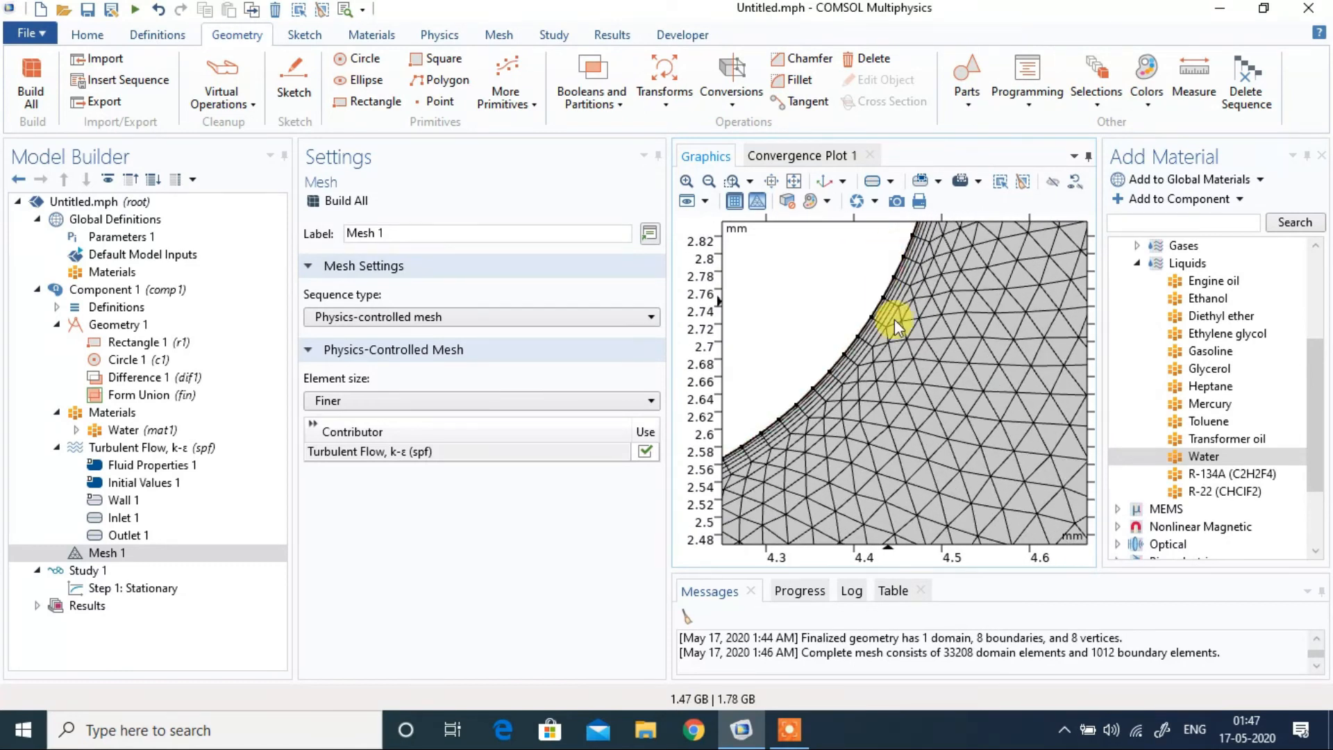
pyautogui.moveTo(928, 327); pyautogui.dragTo(929, 480, button='middle')
pyautogui.moveTo(903, 299); pyautogui.dragTo(929, 503, button='middle')
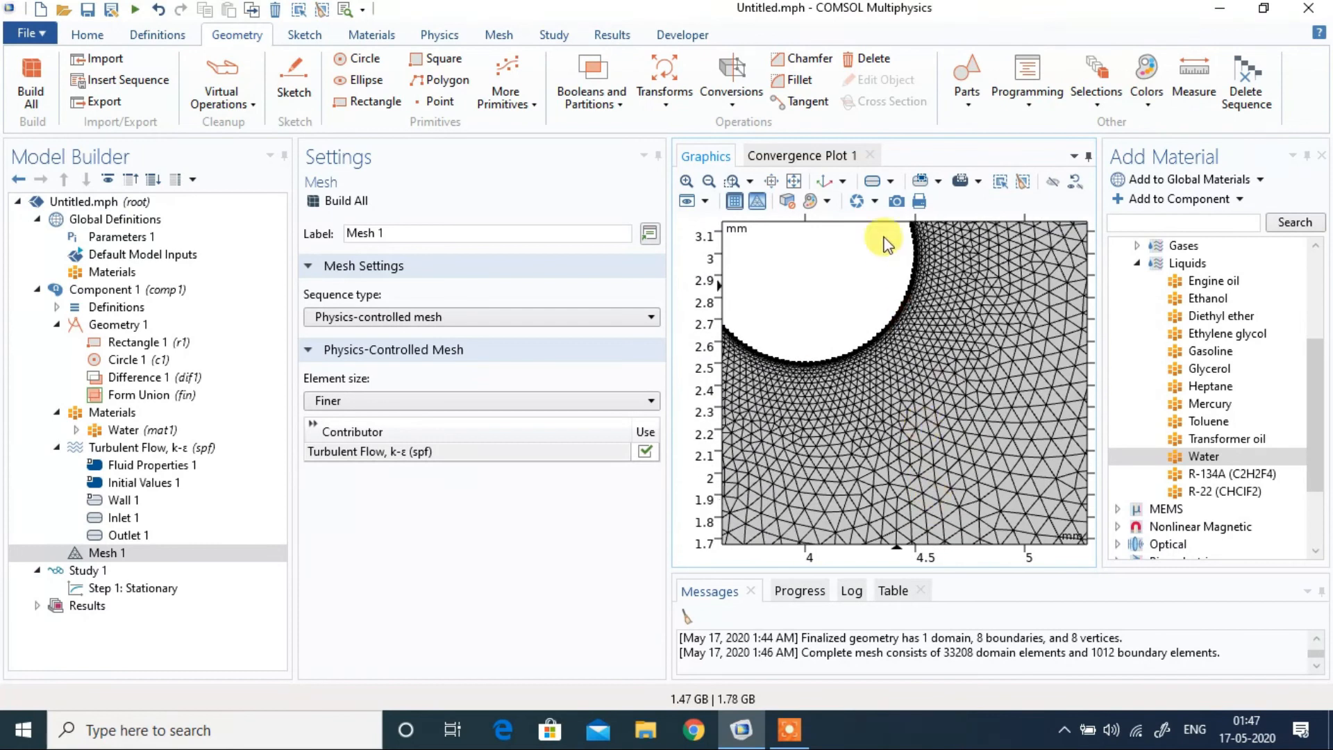
pyautogui.moveTo(883, 249); pyautogui.dragTo(894, 423, button='middle')
pyautogui.moveTo(872, 249); pyautogui.dragTo(907, 340)
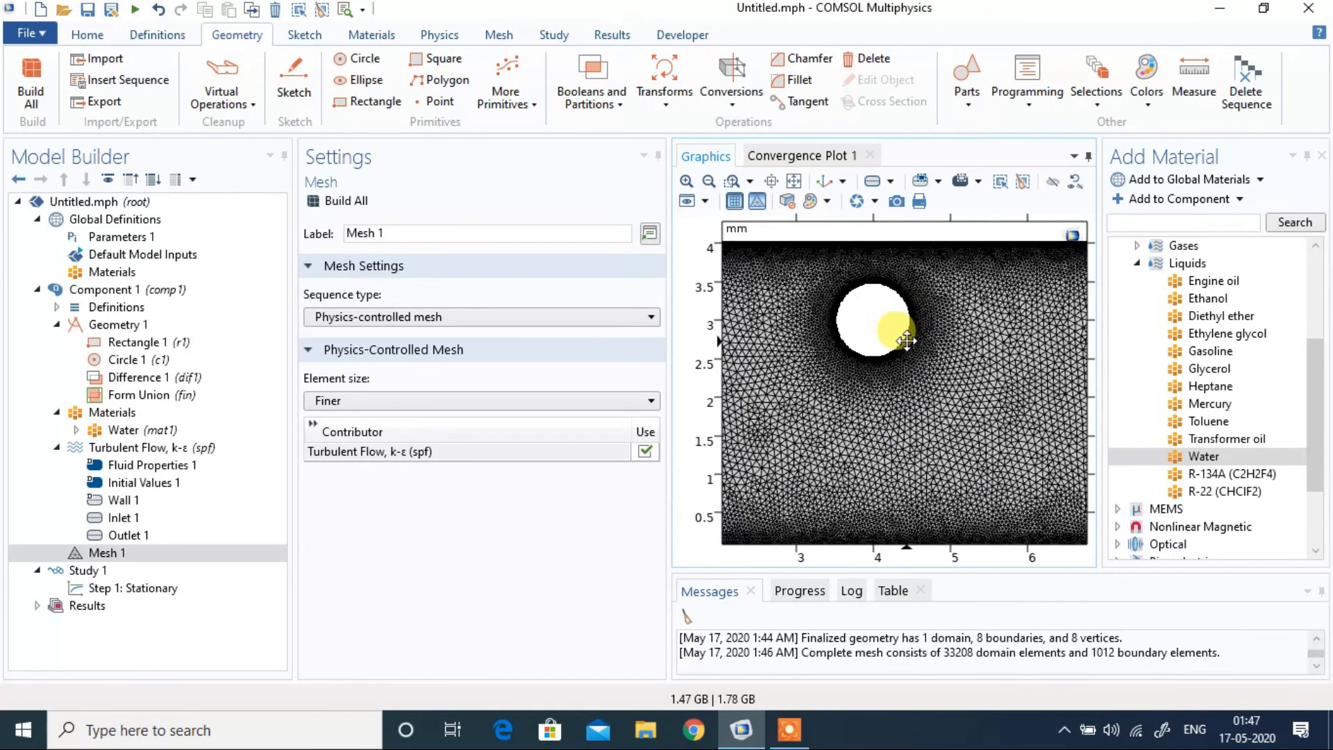
pyautogui.moveTo(944, 332); pyautogui.dragTo(935, 373, button='middle')
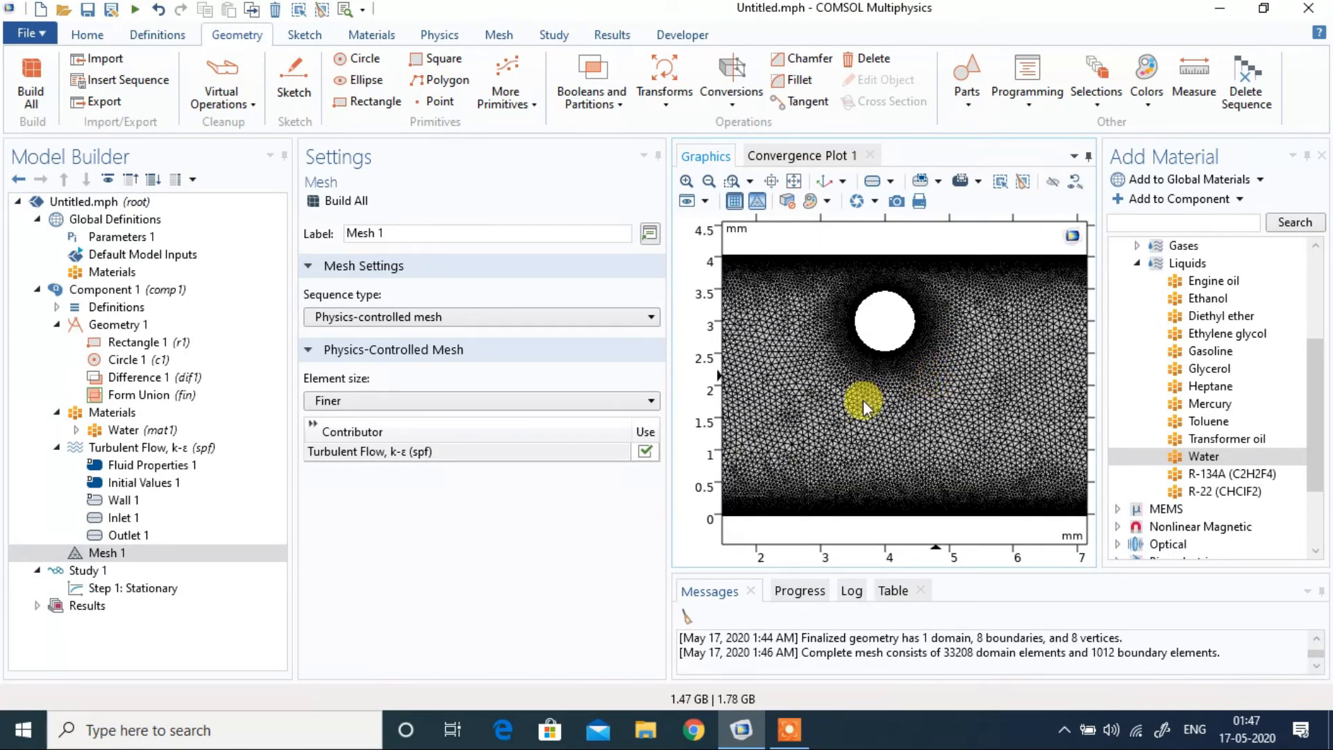
pyautogui.moveTo(972, 410); pyautogui.dragTo(1000, 410)
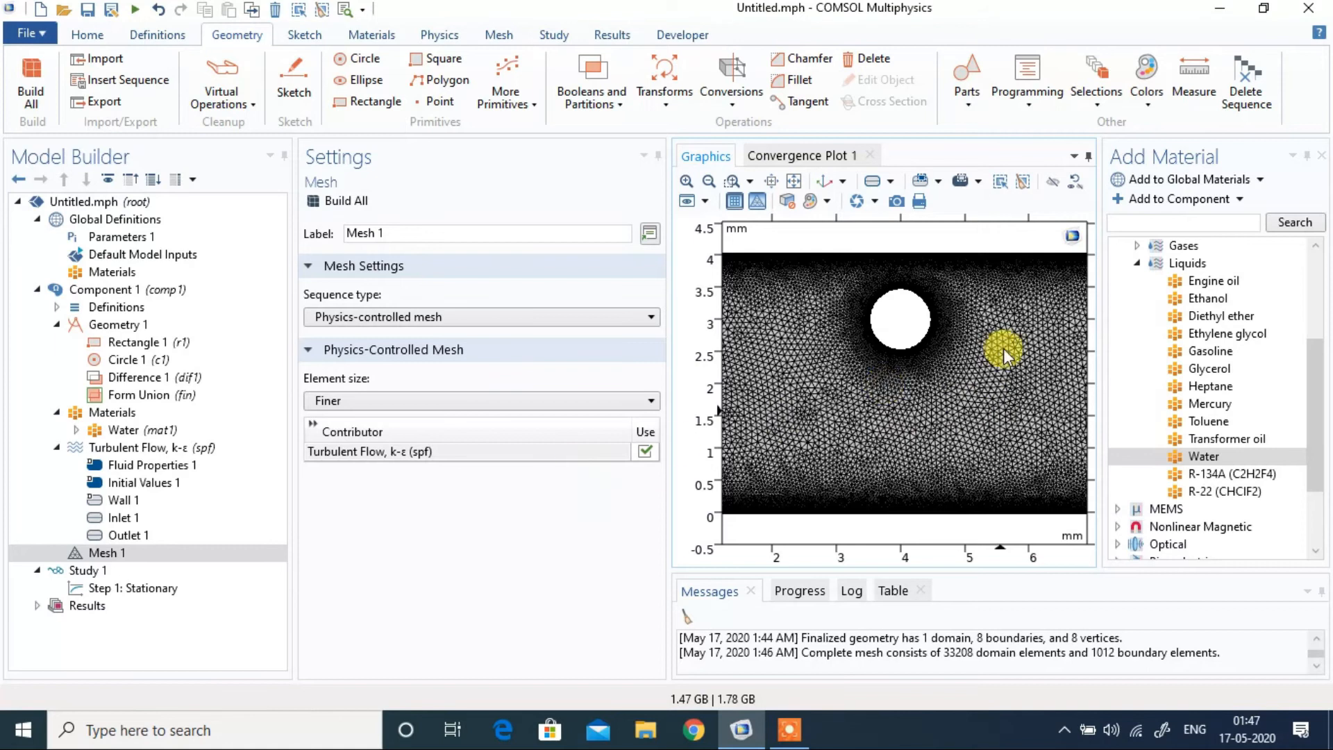
pyautogui.scroll(-3, 931, 352)
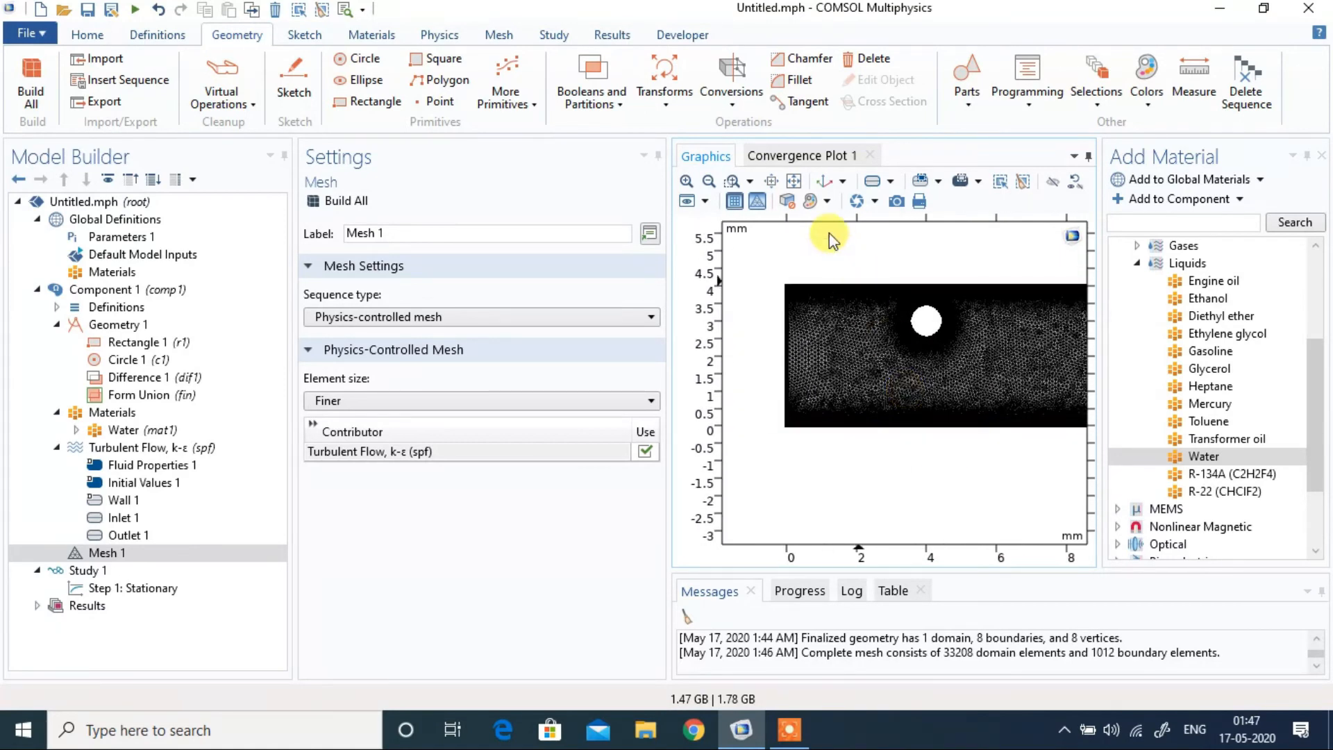
pyautogui.click(792, 179)
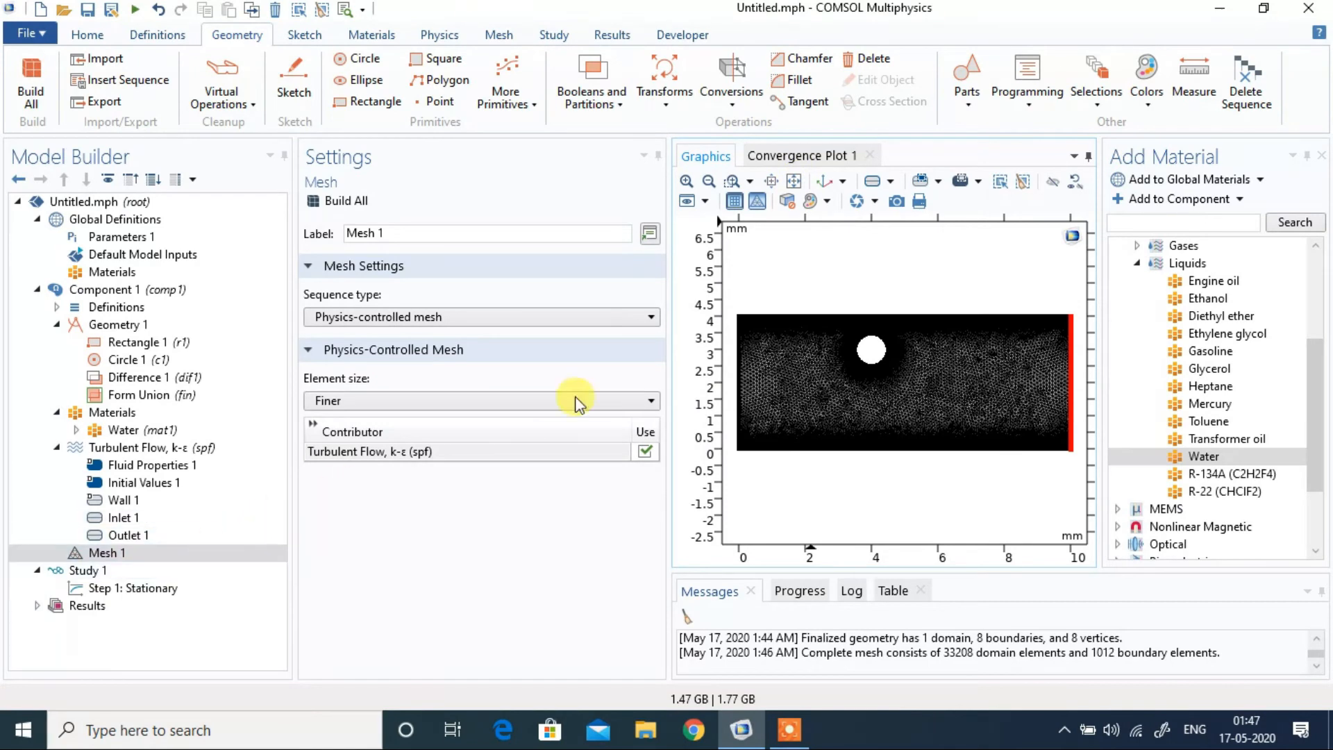
pyautogui.click(1067, 399)
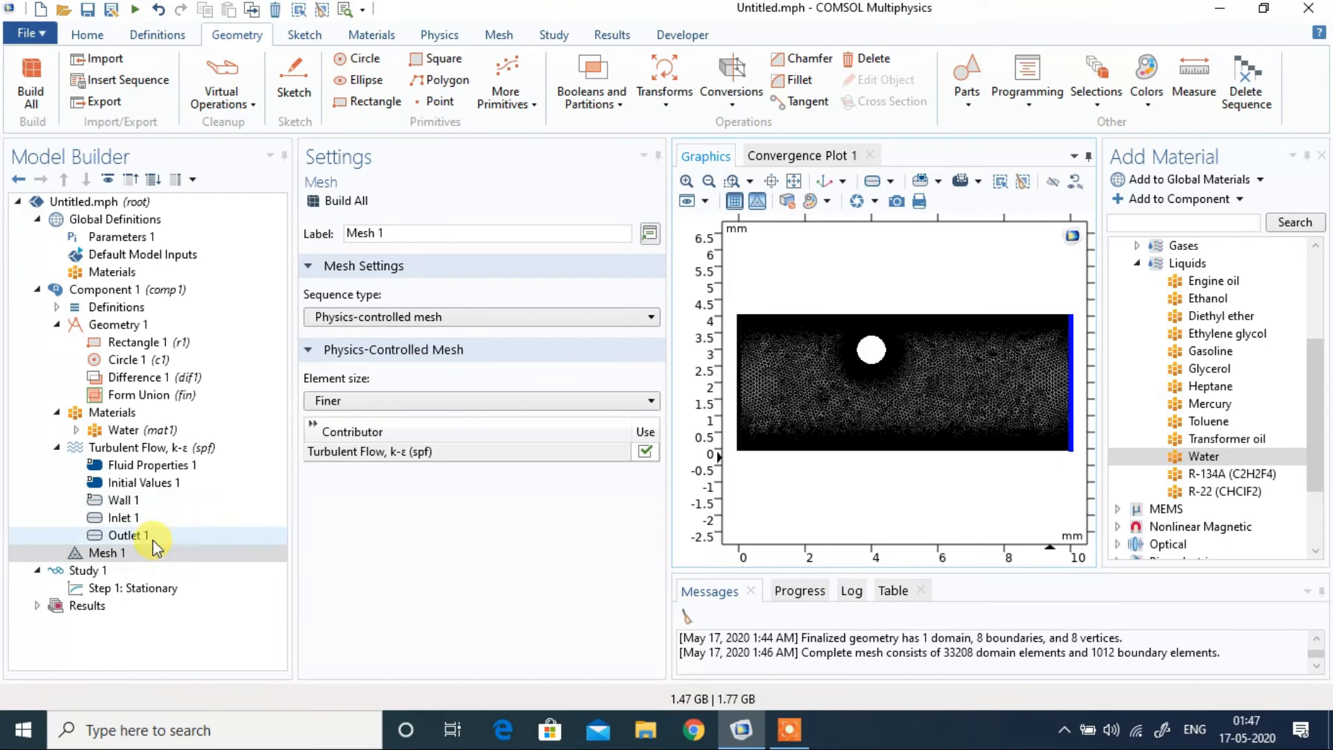
# - Compute the stationary Study 1
pyautogui.click(83, 570)
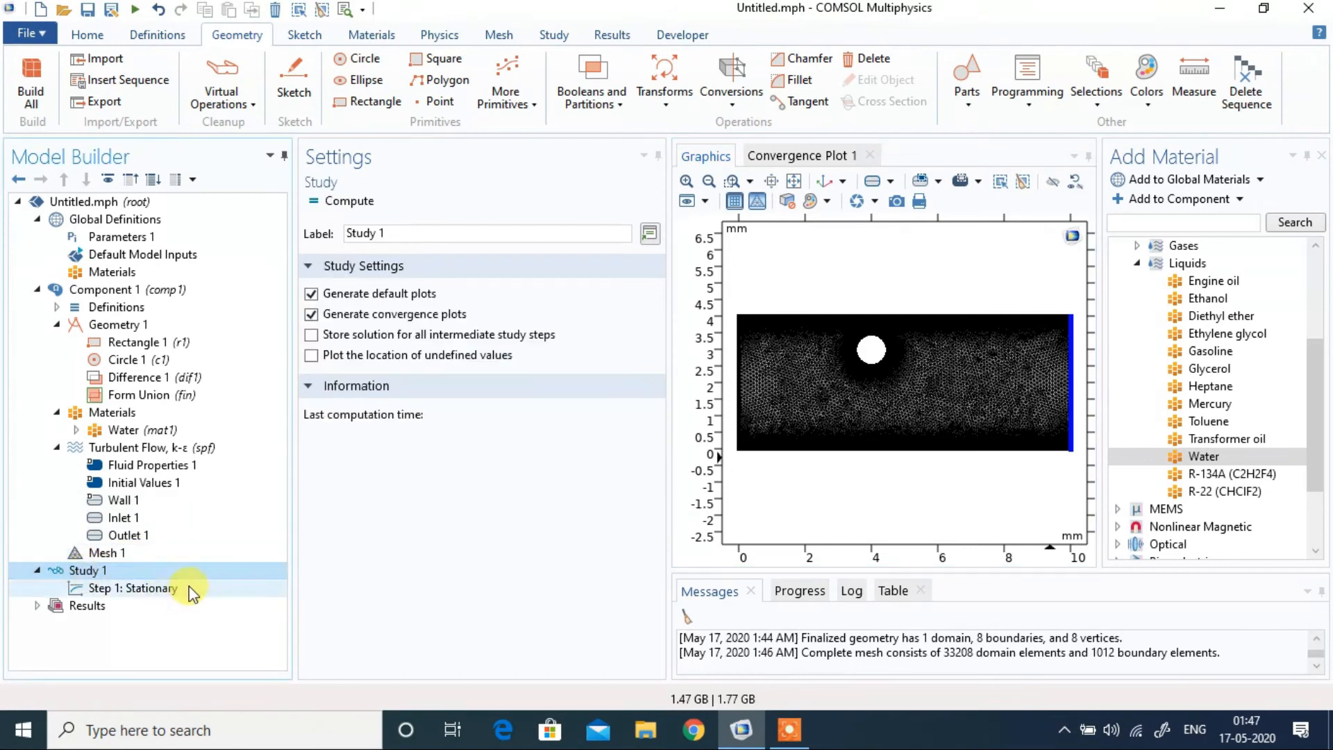
pyautogui.click(349, 203)
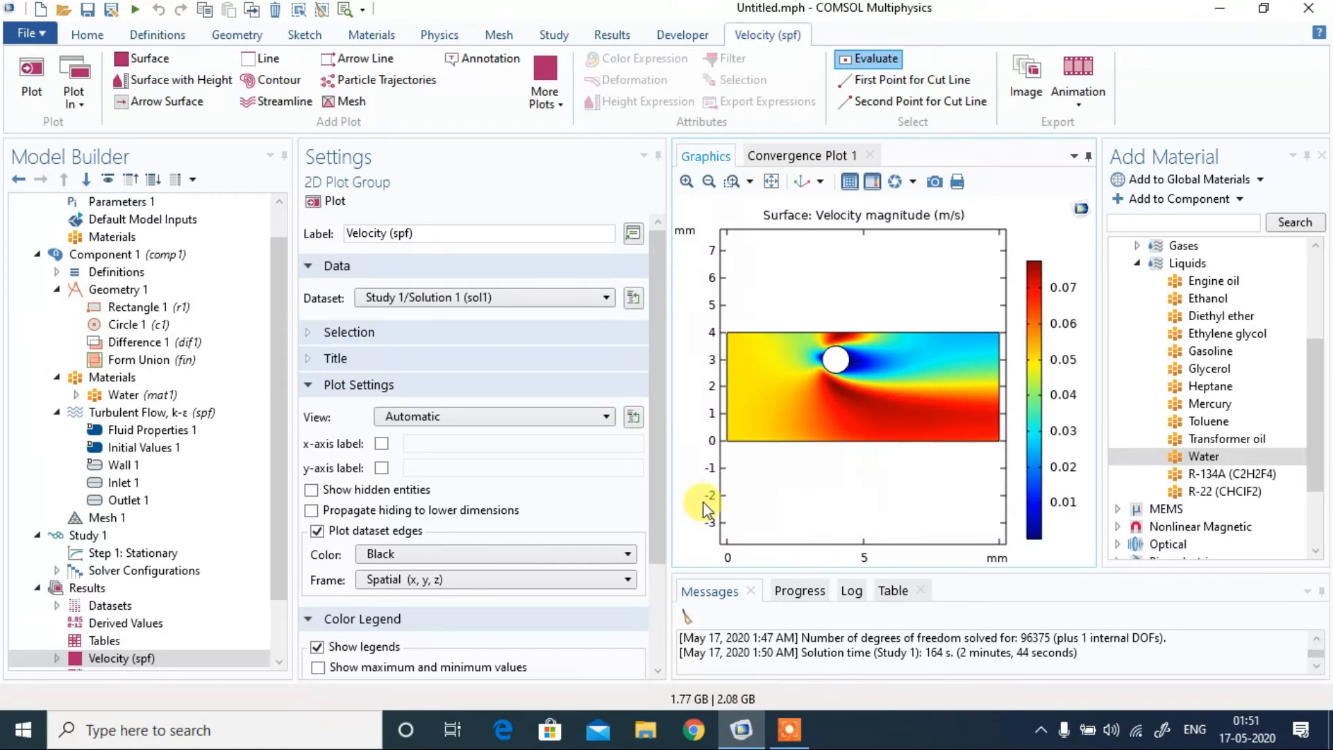
# - Show the maximum and minimum values and the units in the color legend of the Velocity (spf) plot group
pyautogui.moveTo(657, 489); pyautogui.dragTo(658, 469)
pyautogui.click(534, 293)
pyautogui.click(534, 293)
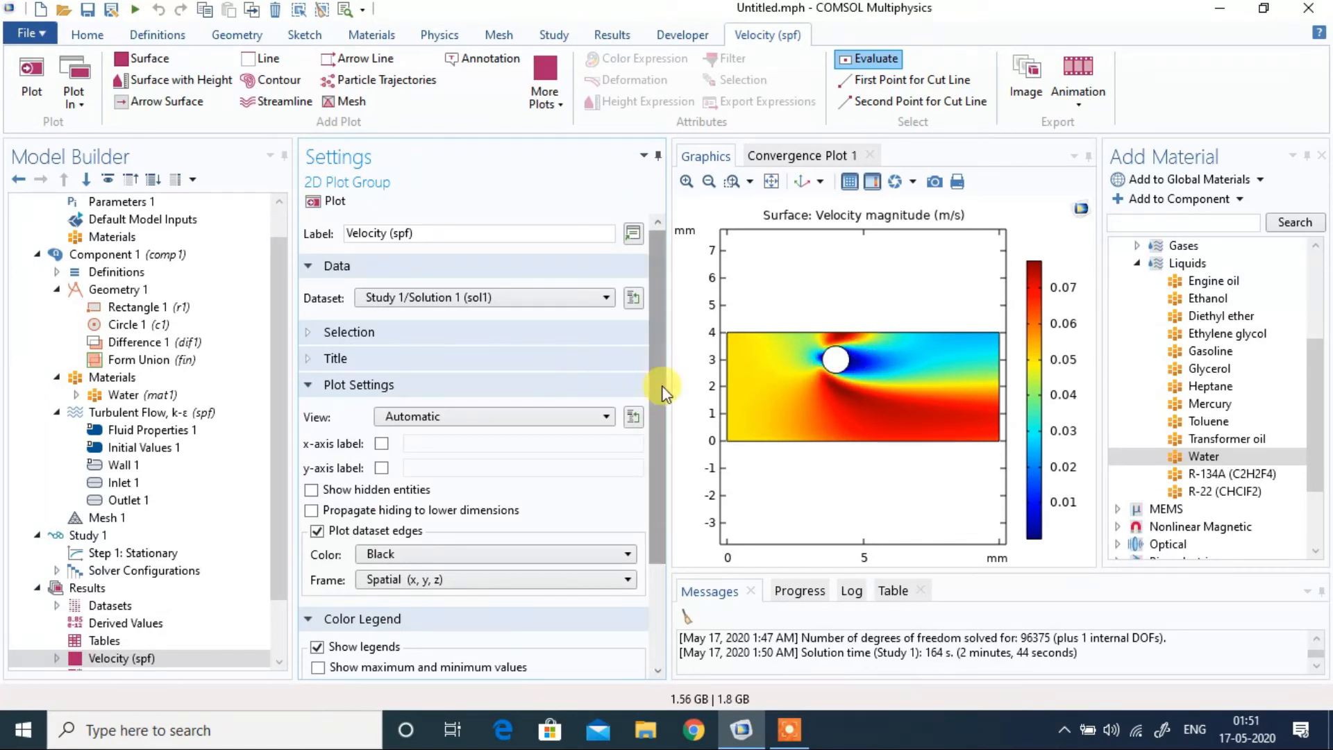
pyautogui.scroll(-1, 660, 428)
pyautogui.moveTo(660, 427); pyautogui.dragTo(659, 461)
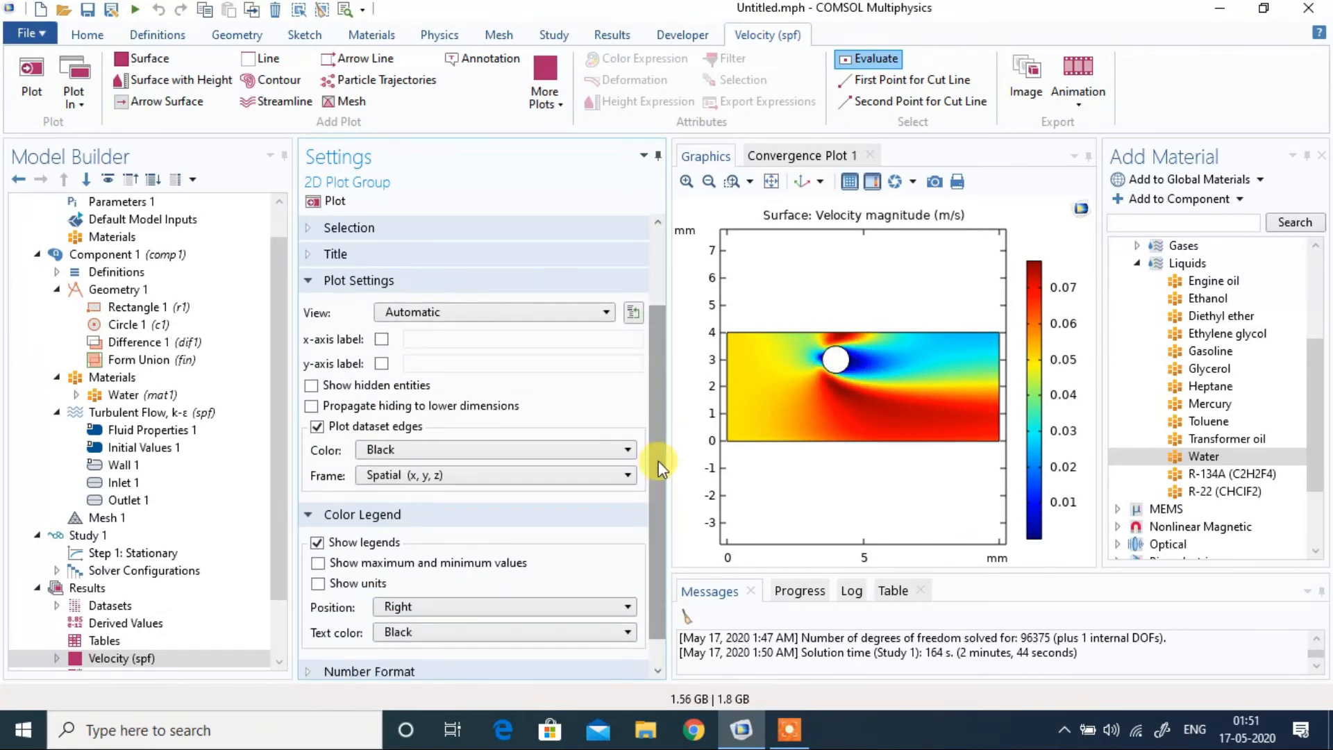
pyautogui.click(386, 564)
pyautogui.click(360, 584)
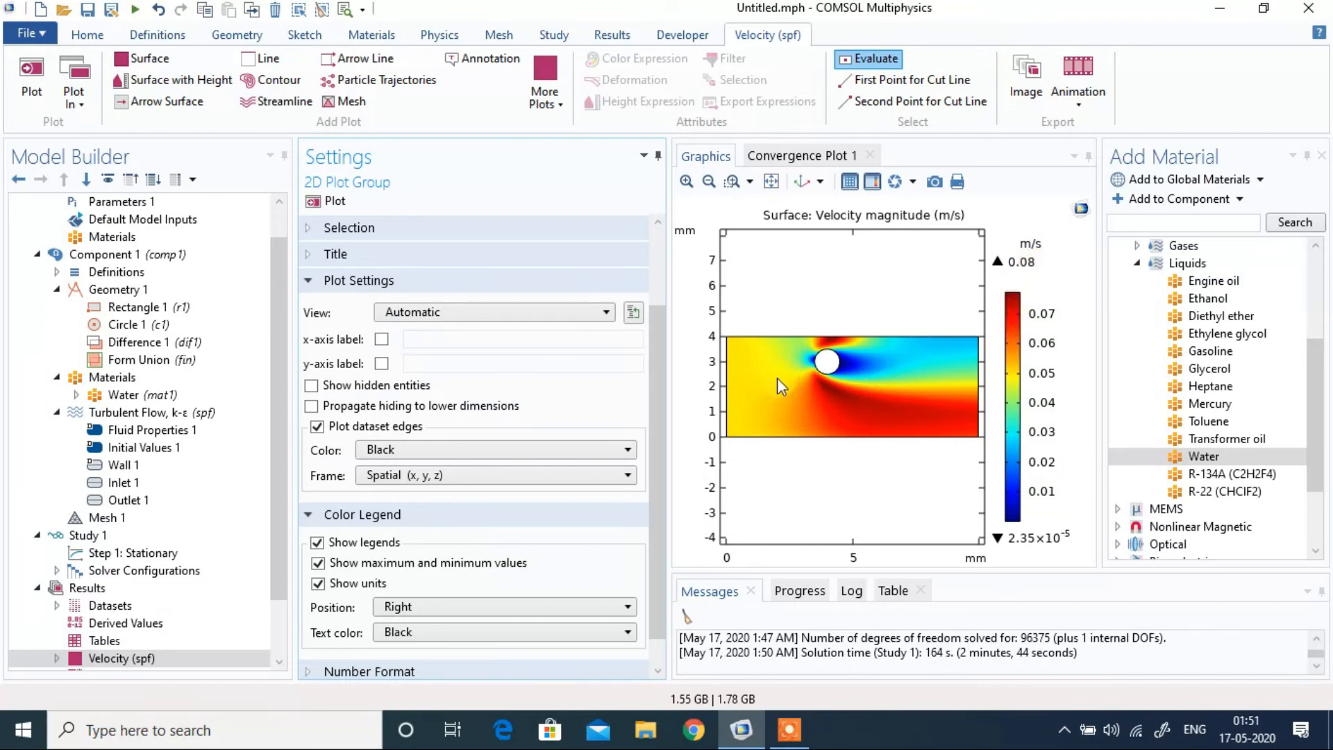
pyautogui.moveTo(652, 415); pyautogui.dragTo(648, 474)
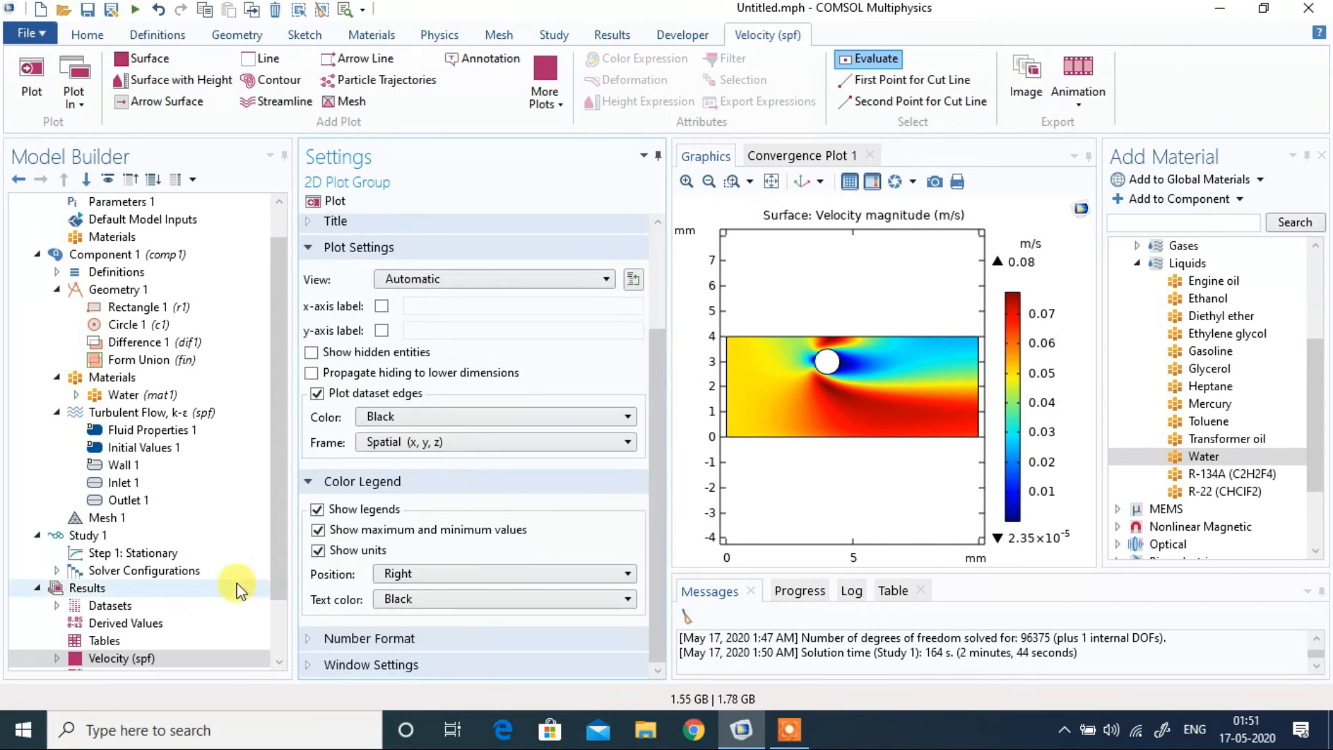
# - Add a Streamline plot to the Velocity (spf) plot group
pyautogui.moveTo(279, 579); pyautogui.dragTo(277, 611)
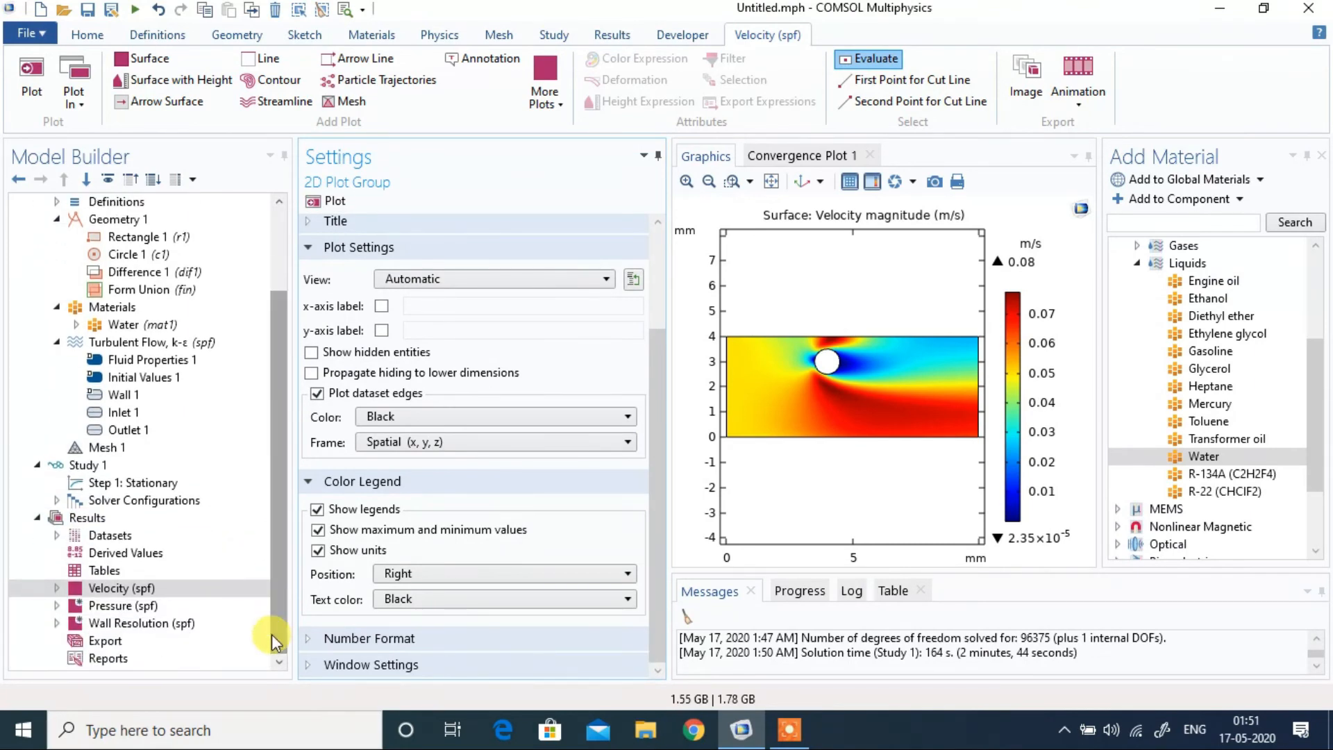
pyautogui.click(201, 589)
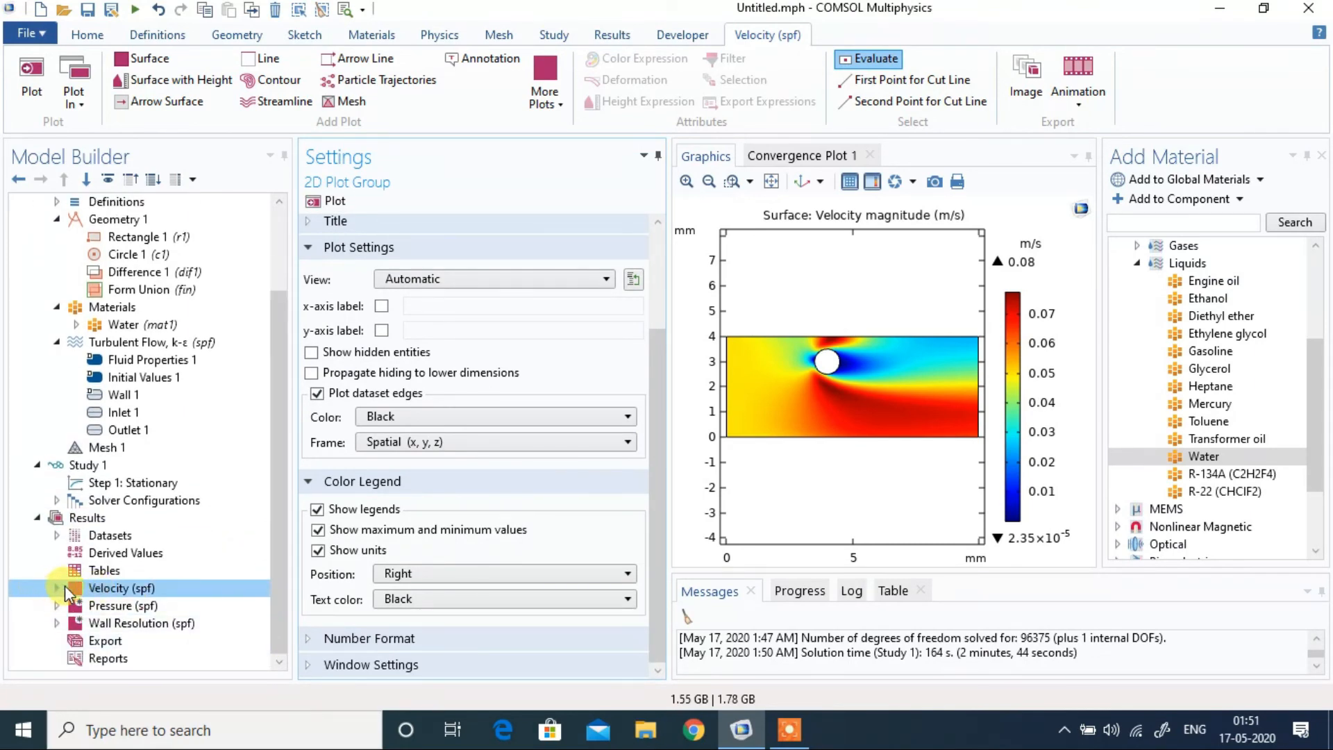
pyautogui.click(57, 588)
pyautogui.rightClick(97, 590)
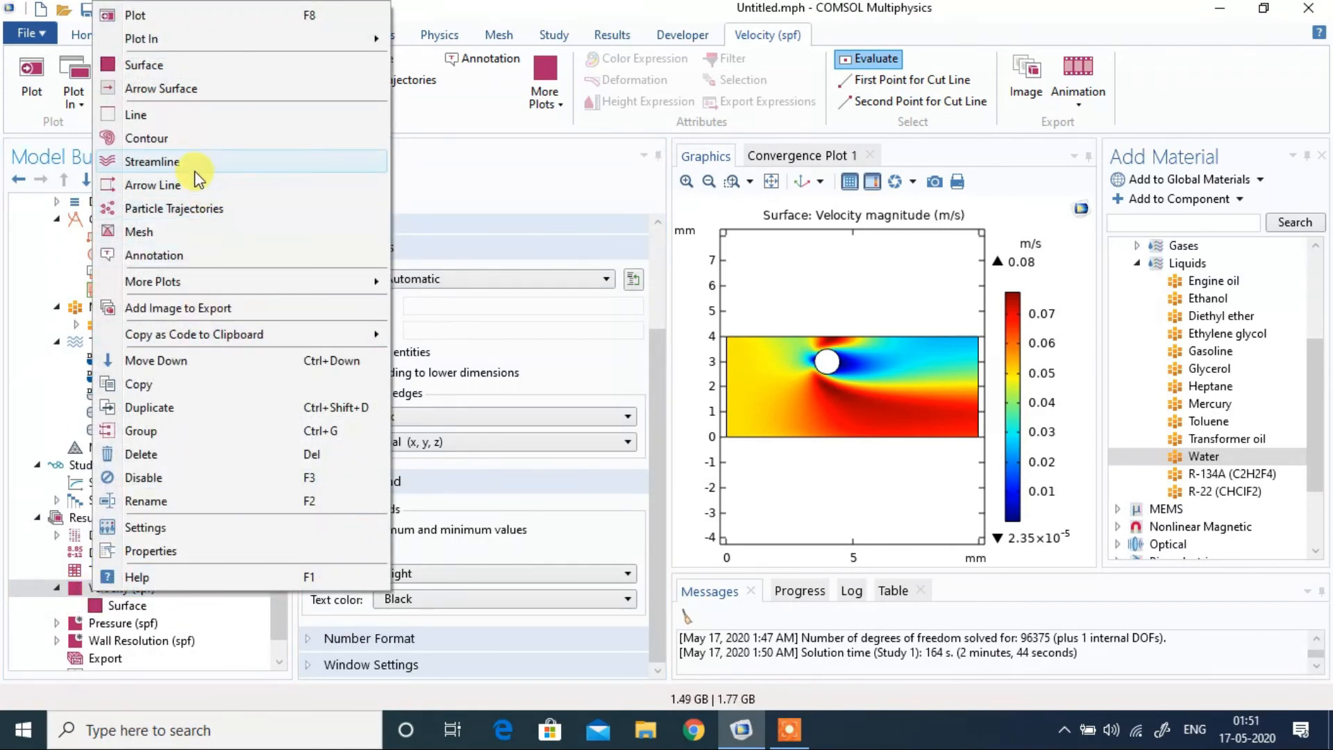
pyautogui.click(192, 164)
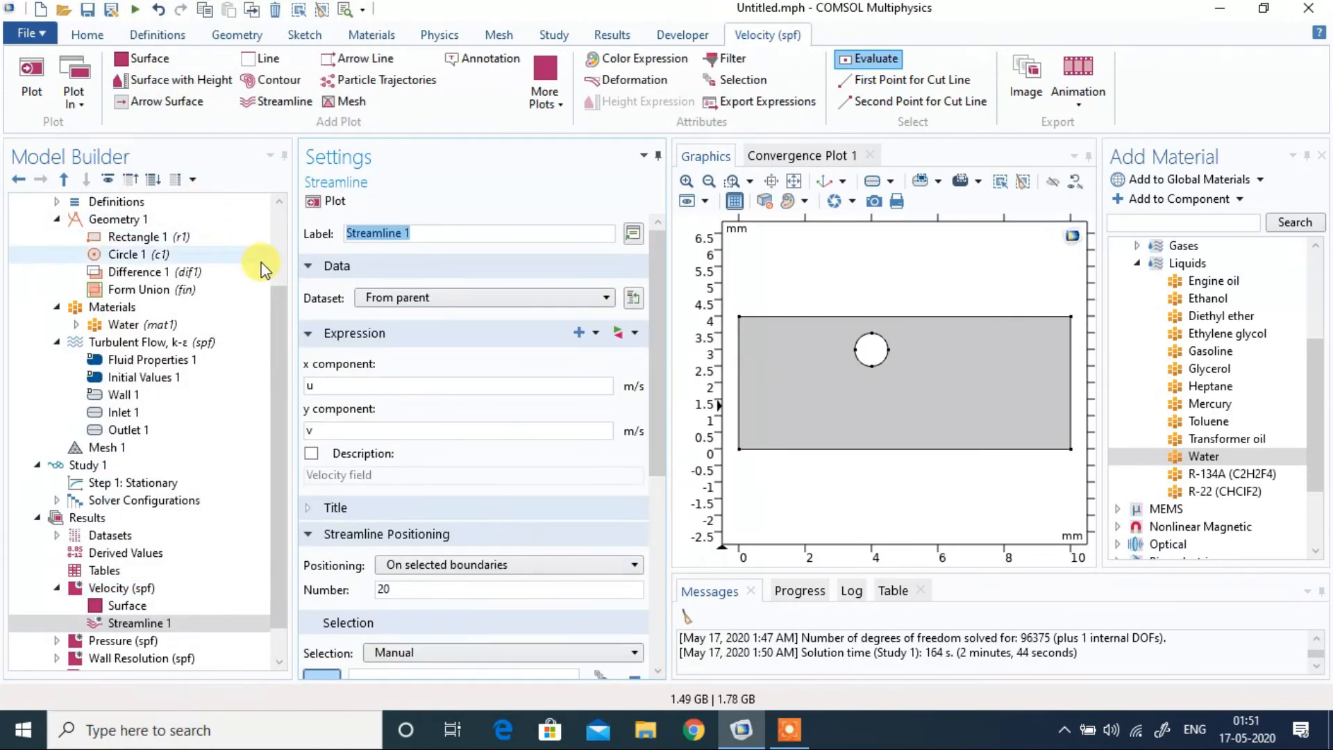
# - Set the streamline number to 30, start the streamlines from the inlet edge, boundary 1, and plot them over the velocity surface
pyautogui.moveTo(657, 335); pyautogui.dragTo(625, 453)
pyautogui.click(378, 410)
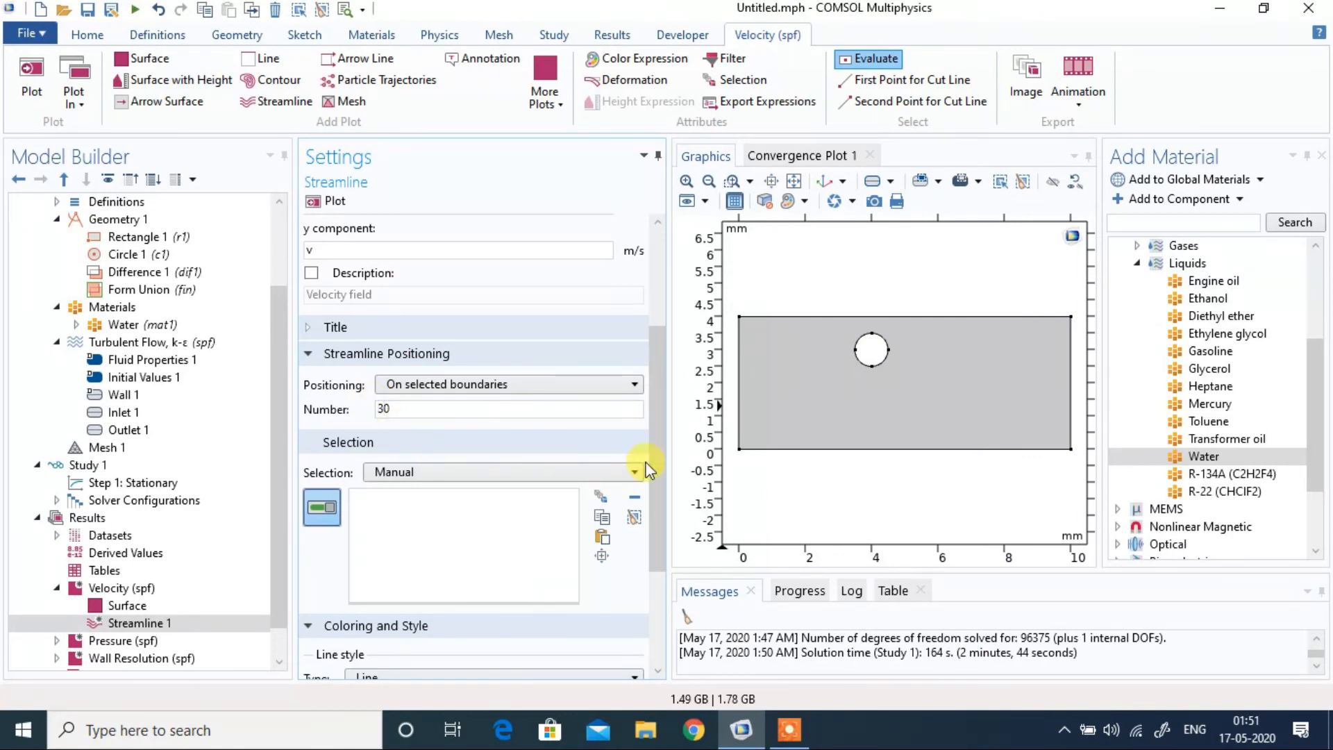
pyautogui.moveTo(657, 468); pyautogui.dragTo(615, 521)
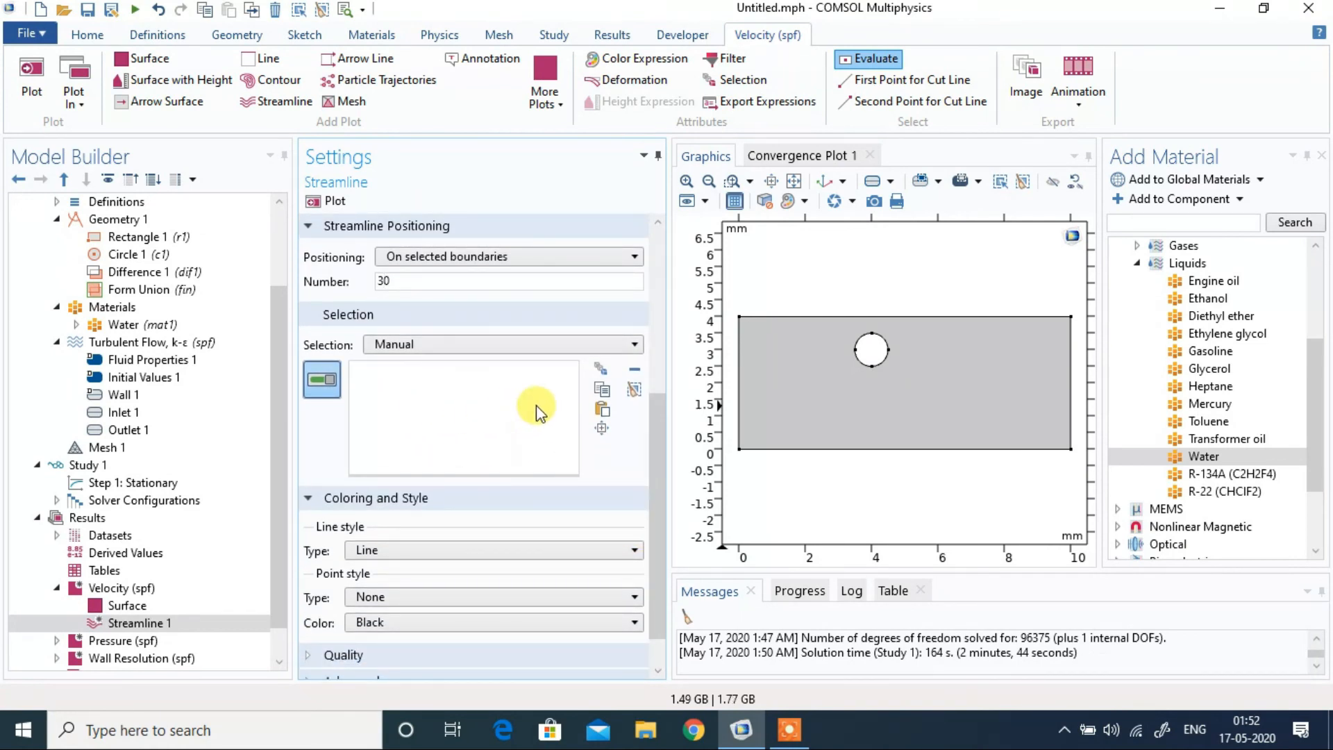
pyautogui.click(740, 375)
pyautogui.moveTo(650, 422); pyautogui.dragTo(650, 347)
pyautogui.click(343, 201)
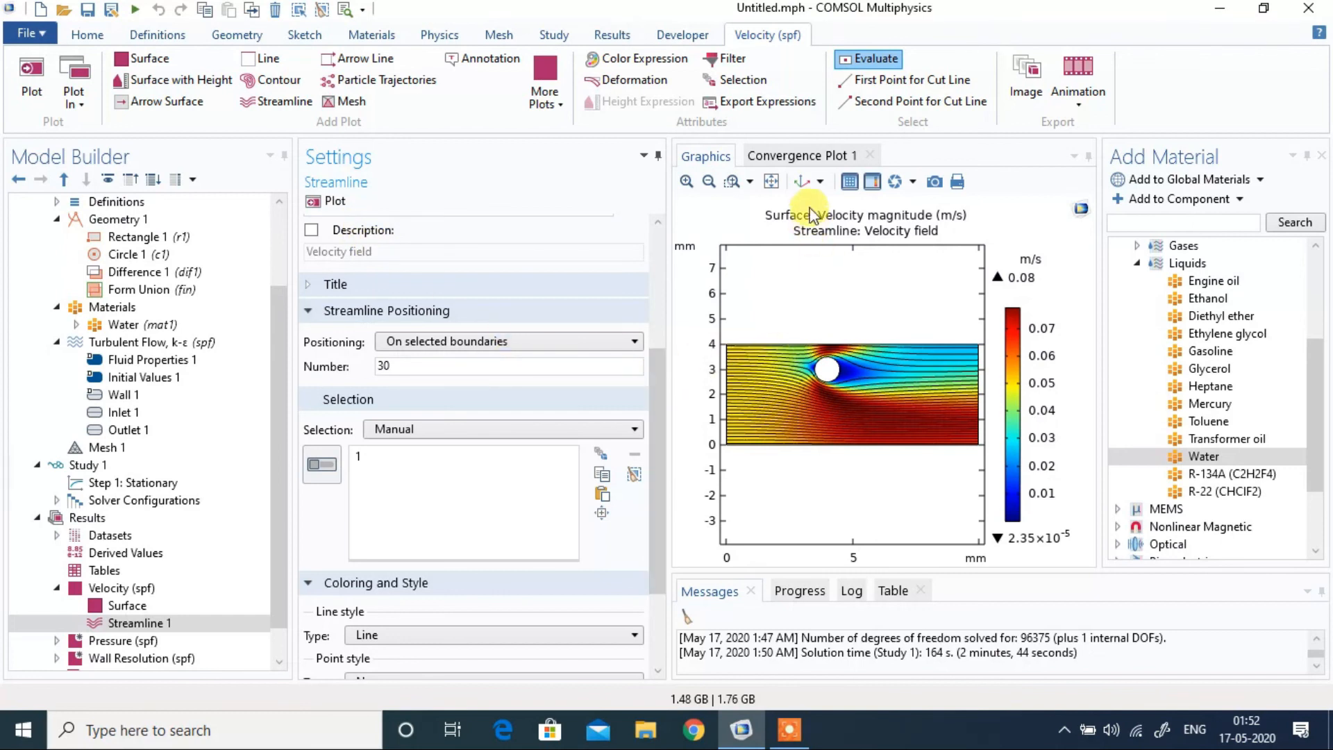
# - Close the Add Material window and enlarge the combined velocity and streamline plot around the circular obstacle
pyautogui.click(1321, 160)
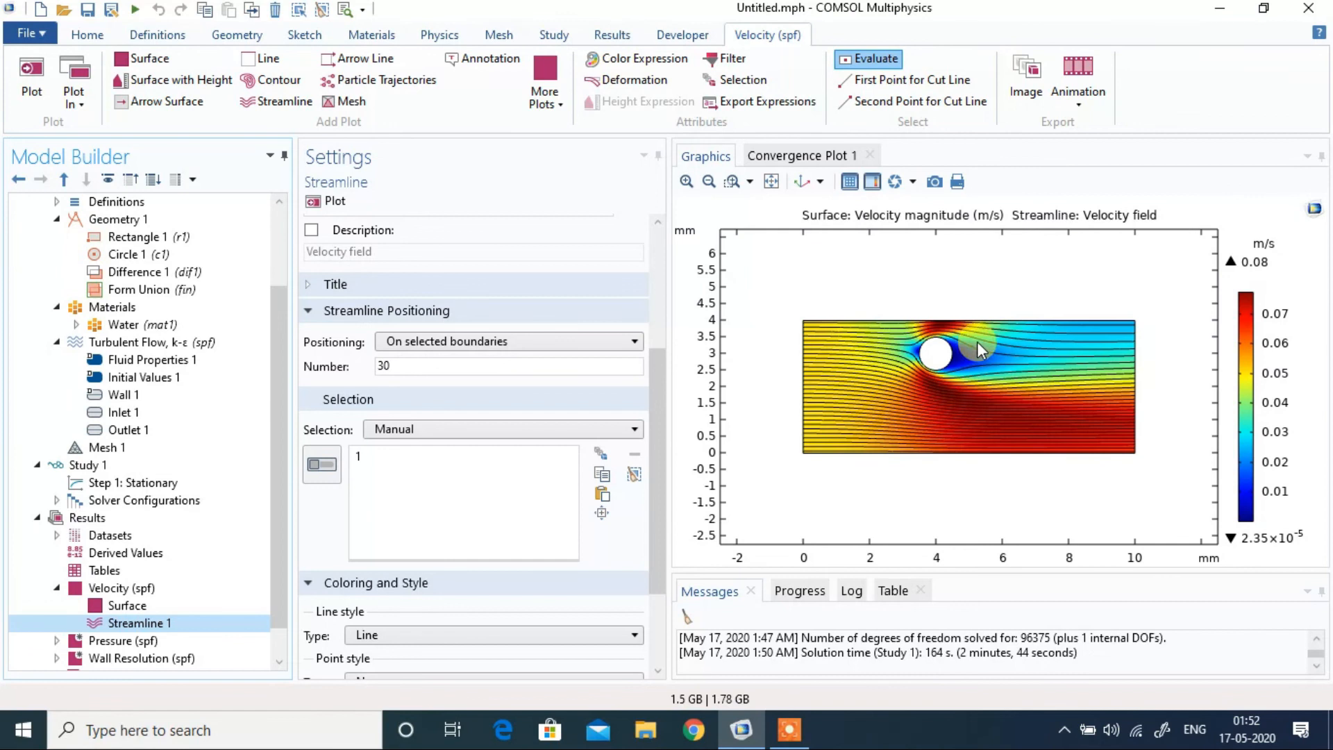
pyautogui.scroll(2, 968, 386)
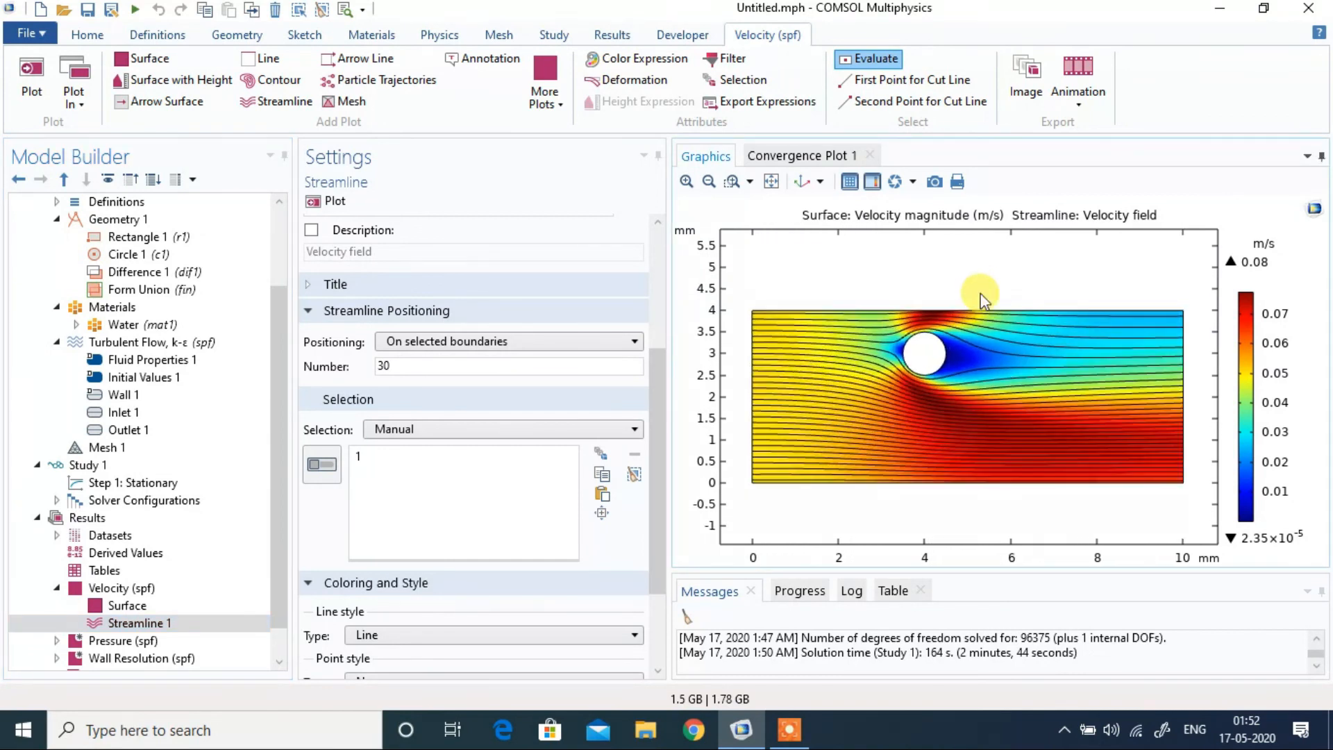